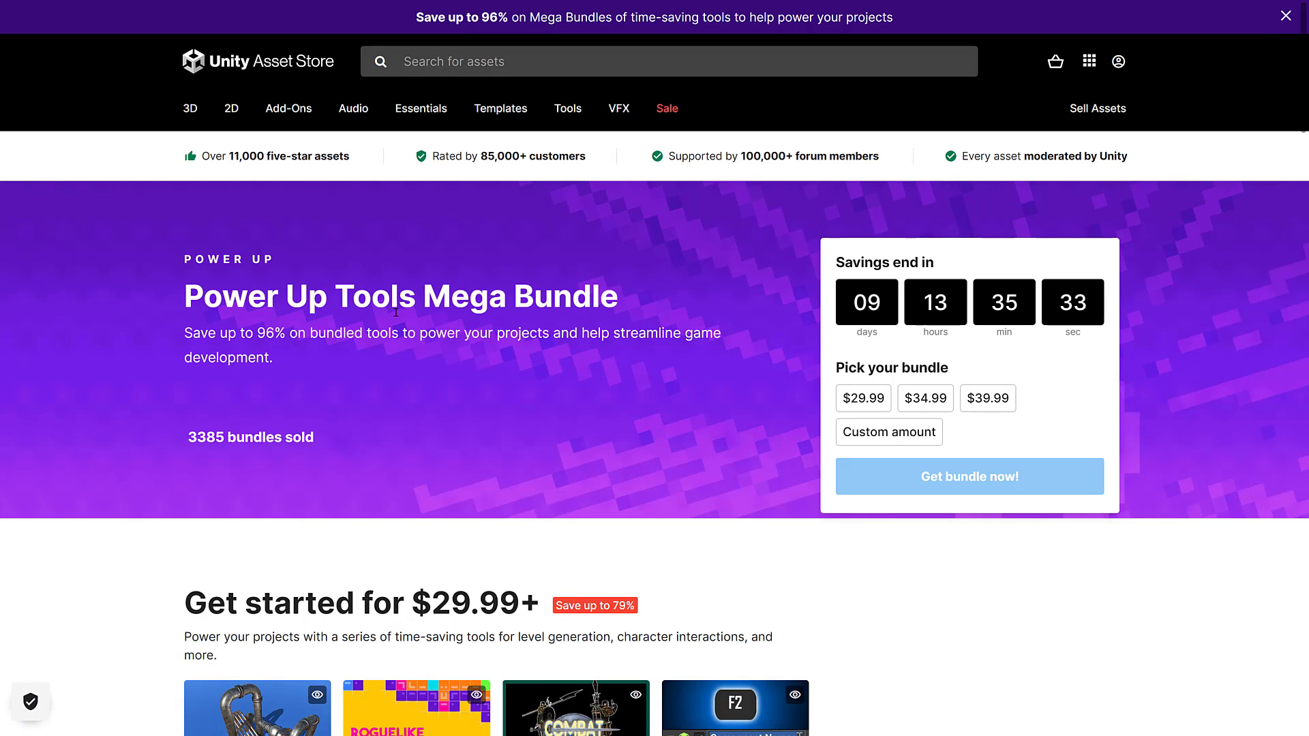
# Scroll the Mega Bundle sale page down to the $39.99 'Get everything' tier listing Asset Inventory.
pyautogui.scroll(-1, 399, 314)
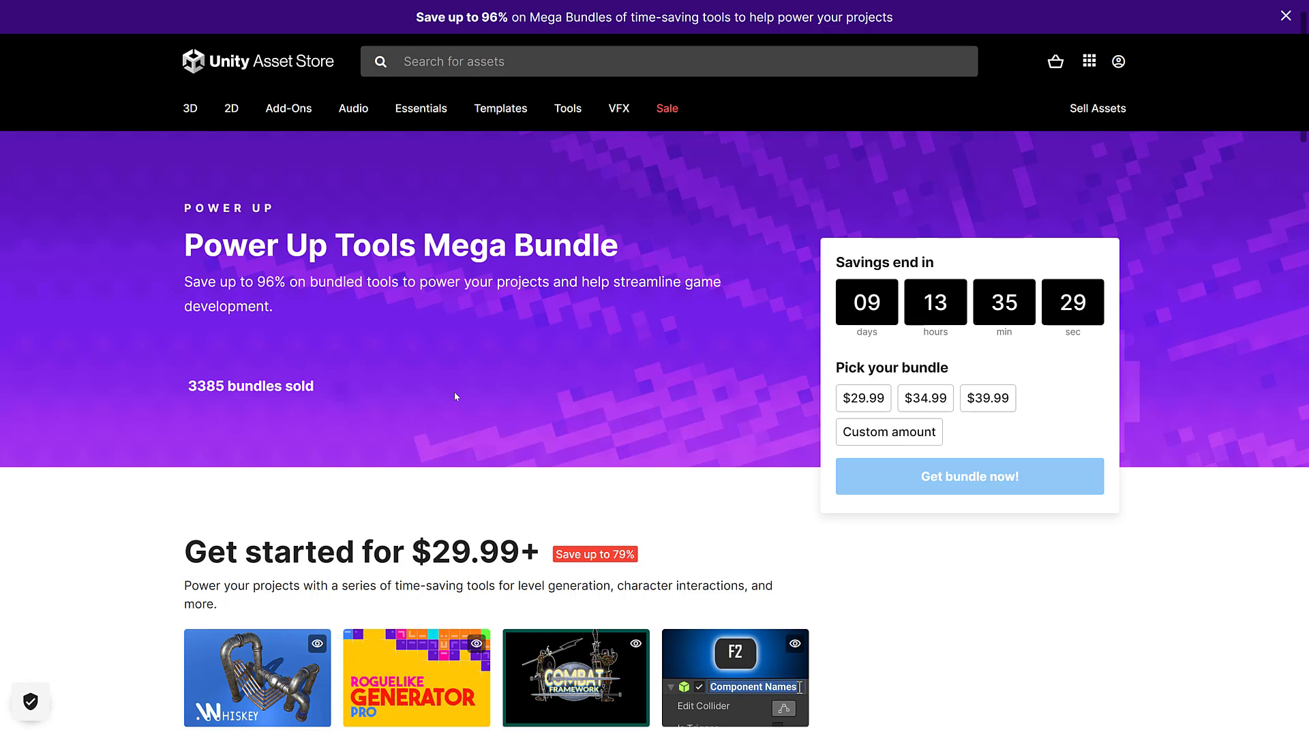
pyautogui.scroll(-15, 468, 360)
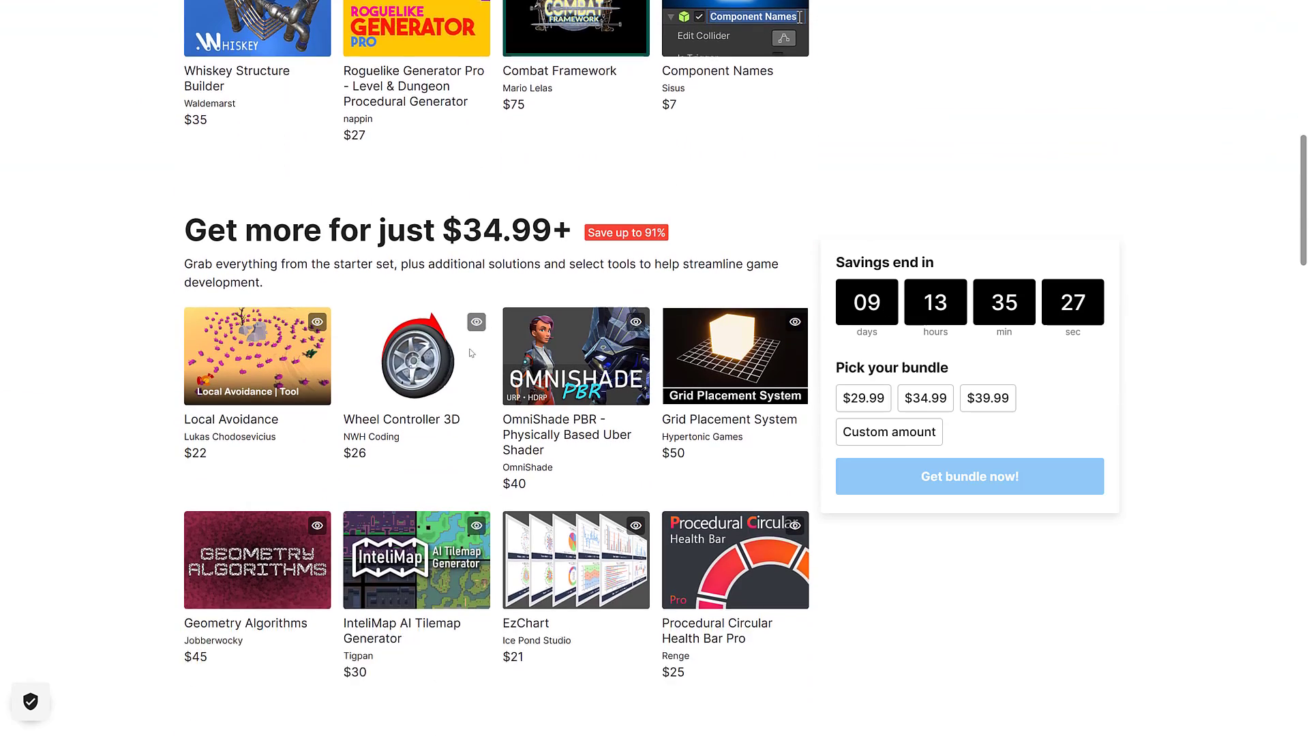
pyautogui.scroll(-4, 471, 352)
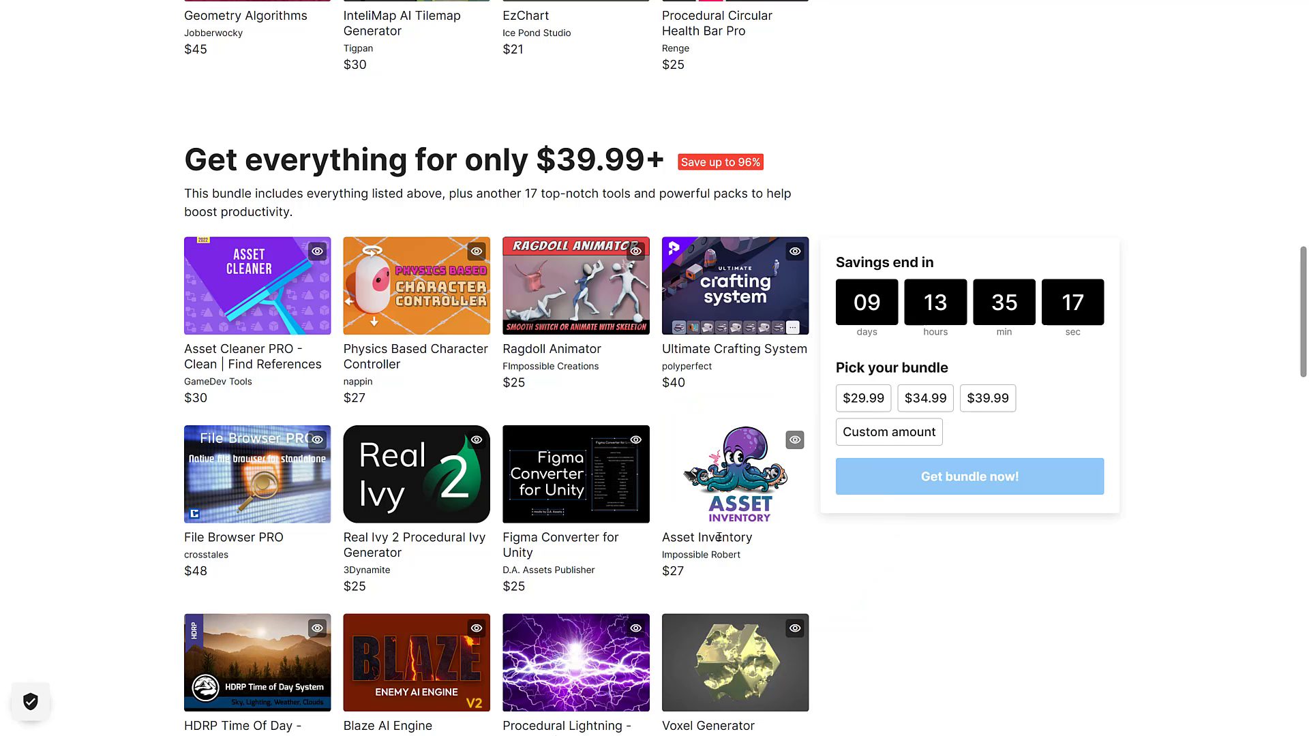
pyautogui.scroll(-3, 713, 539)
pyautogui.scroll(15, 714, 539)
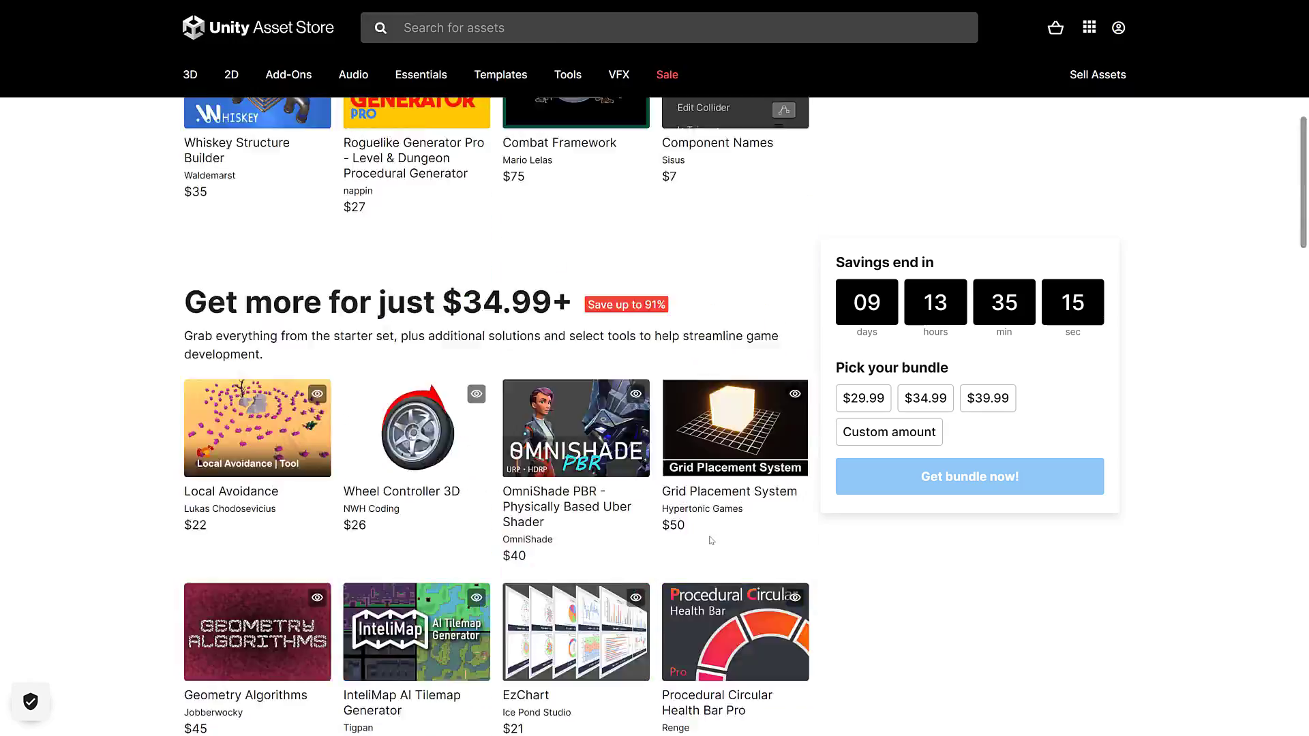
pyautogui.scroll(-20, 712, 541)
pyautogui.scroll(7, 711, 540)
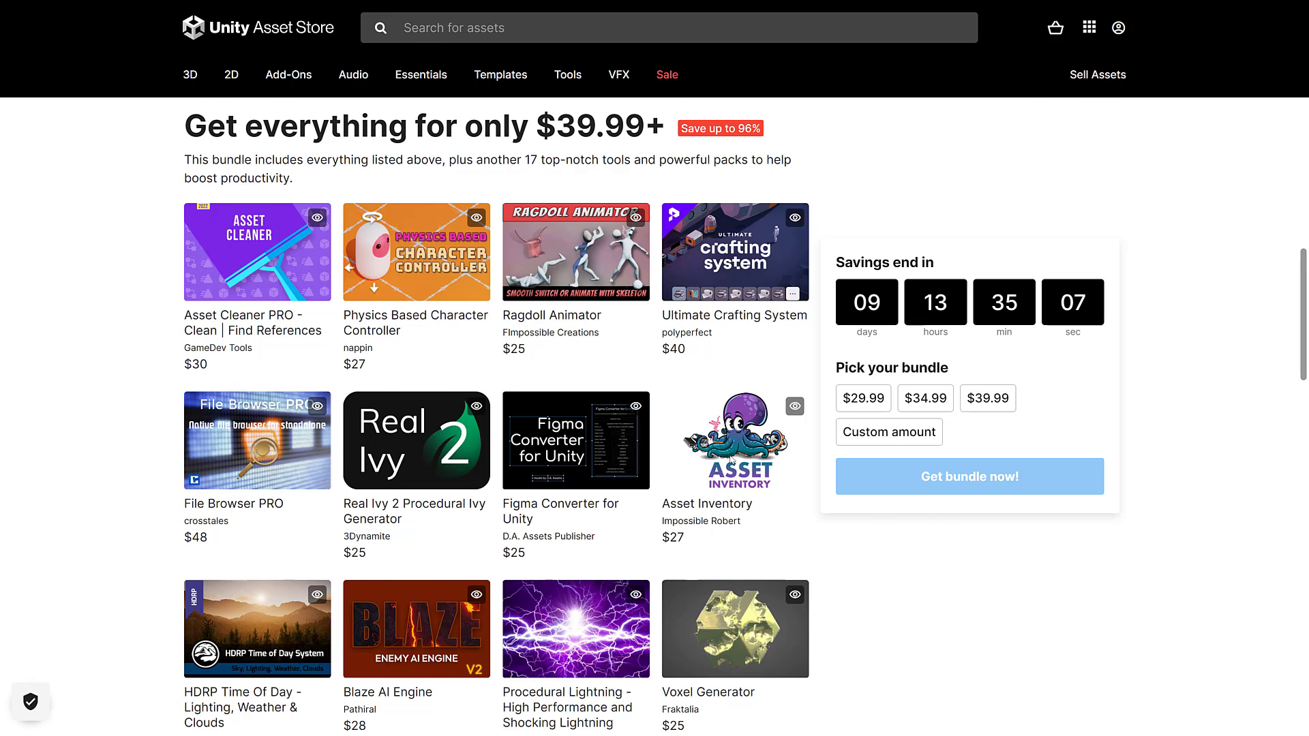
# Open the Asset Inventory product page and look over its $27 price and newest review.
pyautogui.click(731, 461)
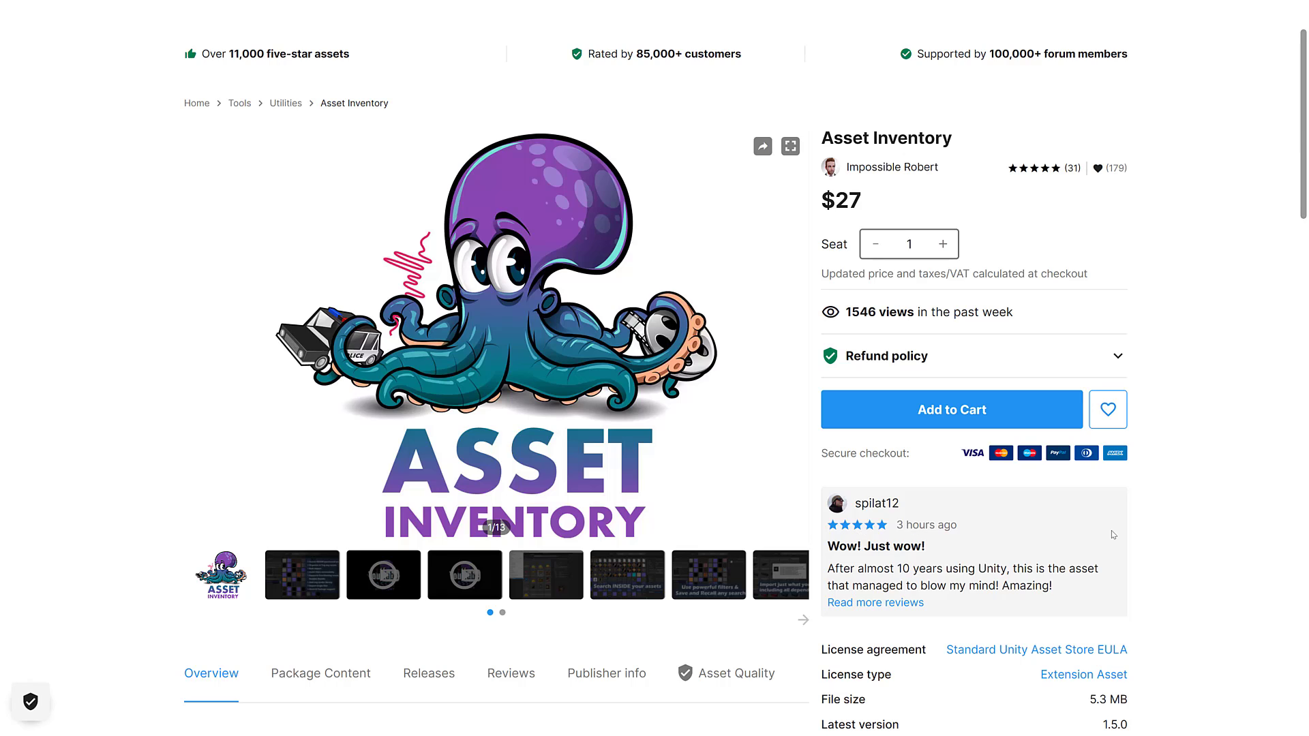
pyautogui.moveTo(896, 526); pyautogui.dragTo(961, 538)
pyautogui.click(1024, 562)
# Switch to Unity, go to the Assets root and clear the 'synty' Package Manager filter.
pyautogui.hotkey('alt', 'Tab')
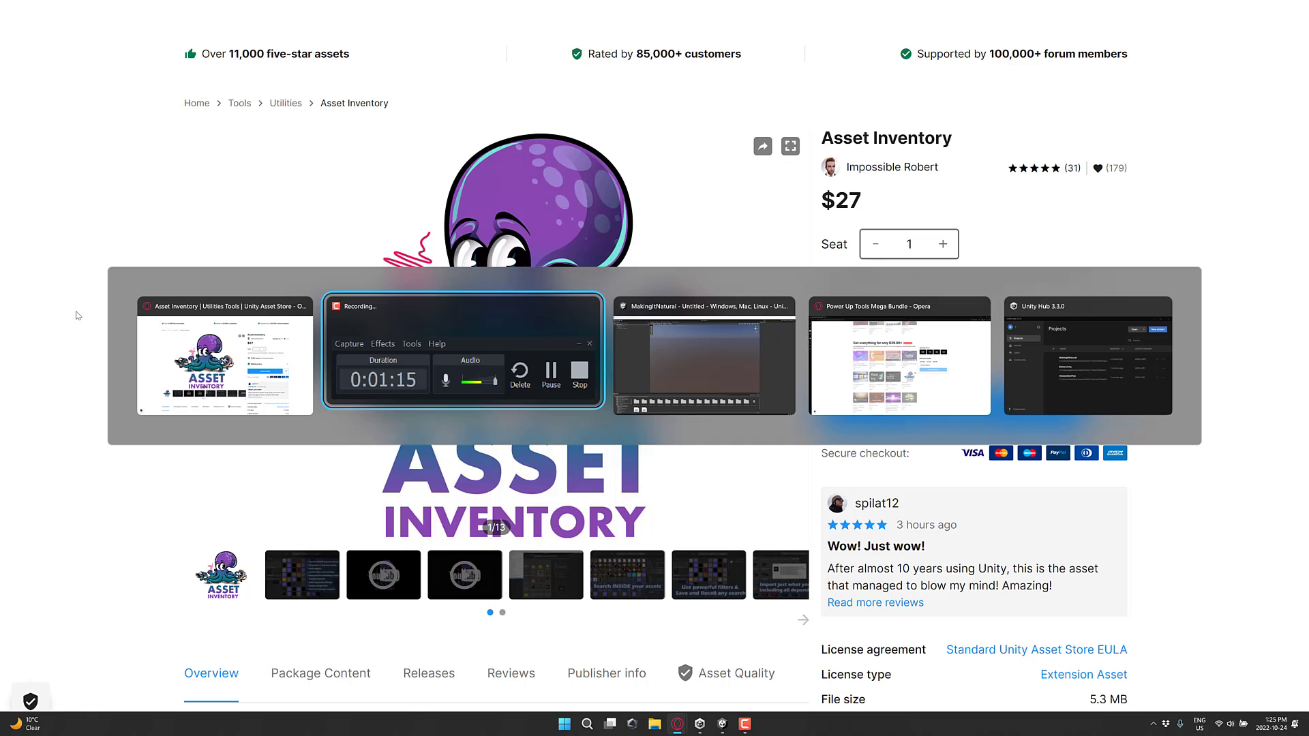
pyautogui.hotkey('alt', 'Tab')
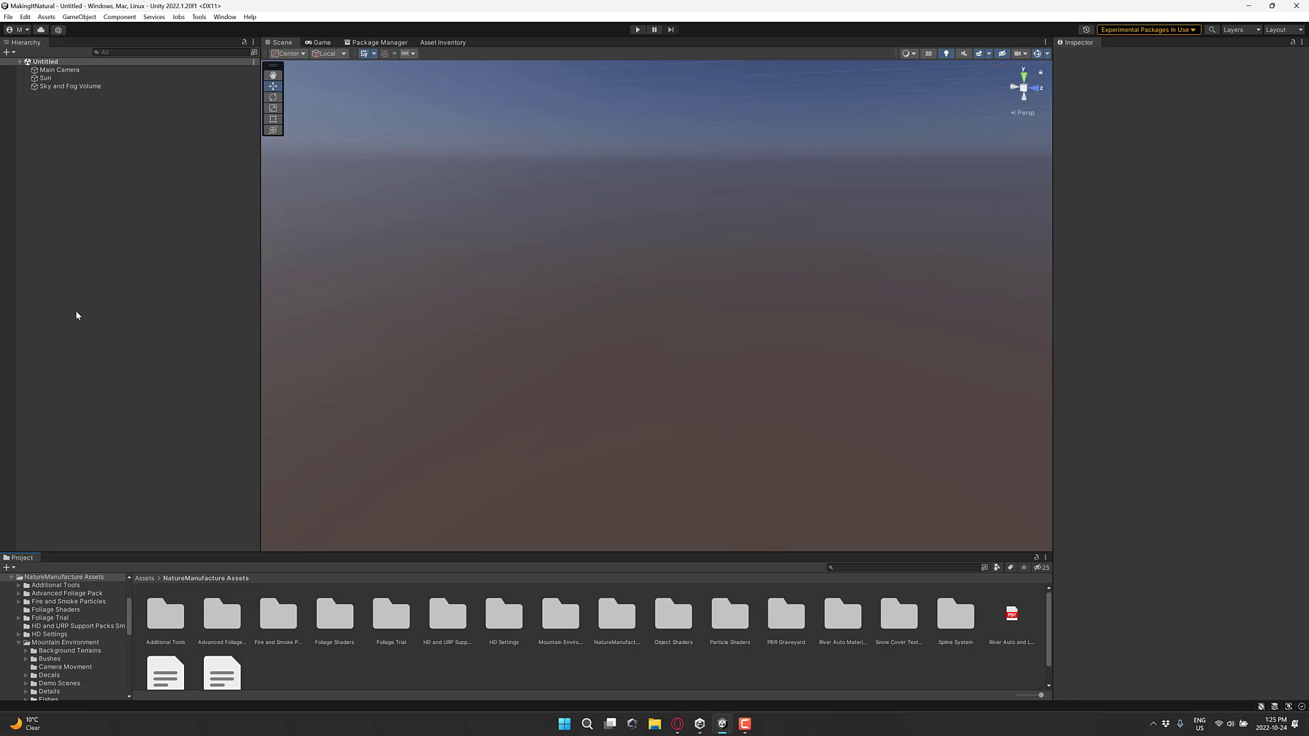
pyautogui.click(144, 579)
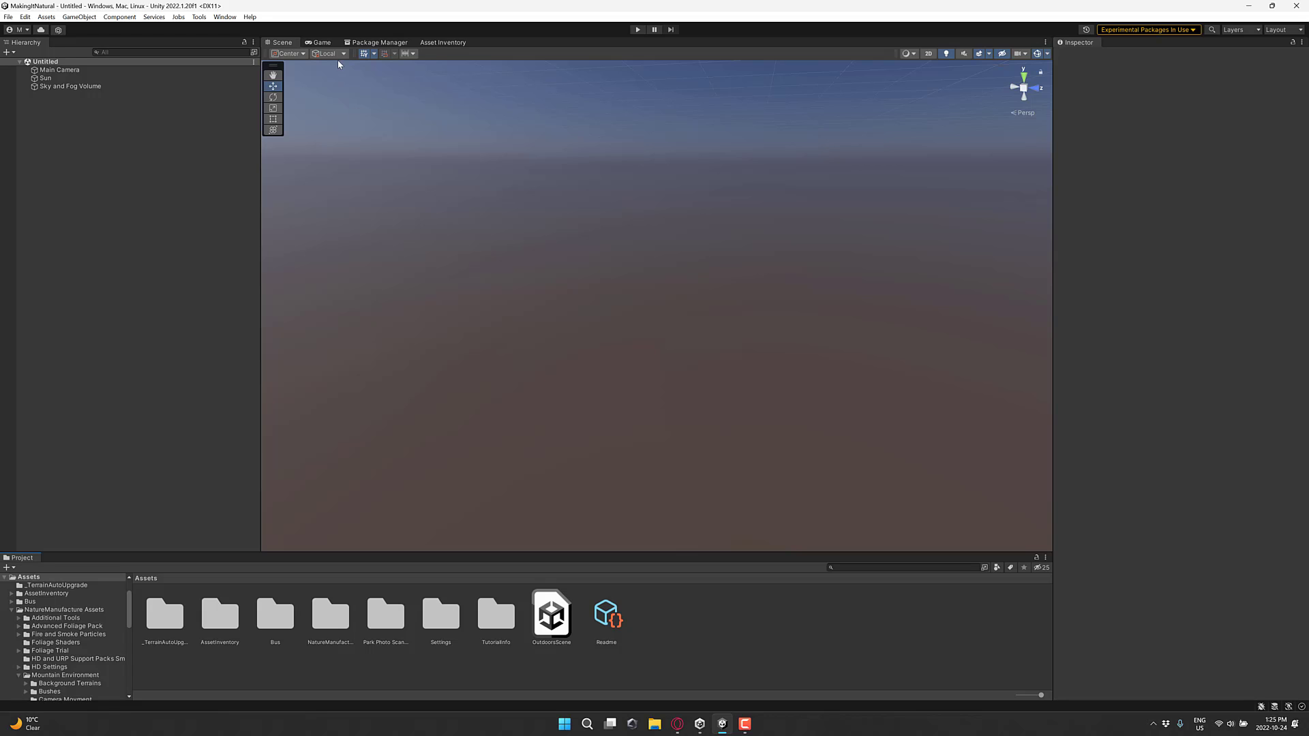
pyautogui.click(362, 43)
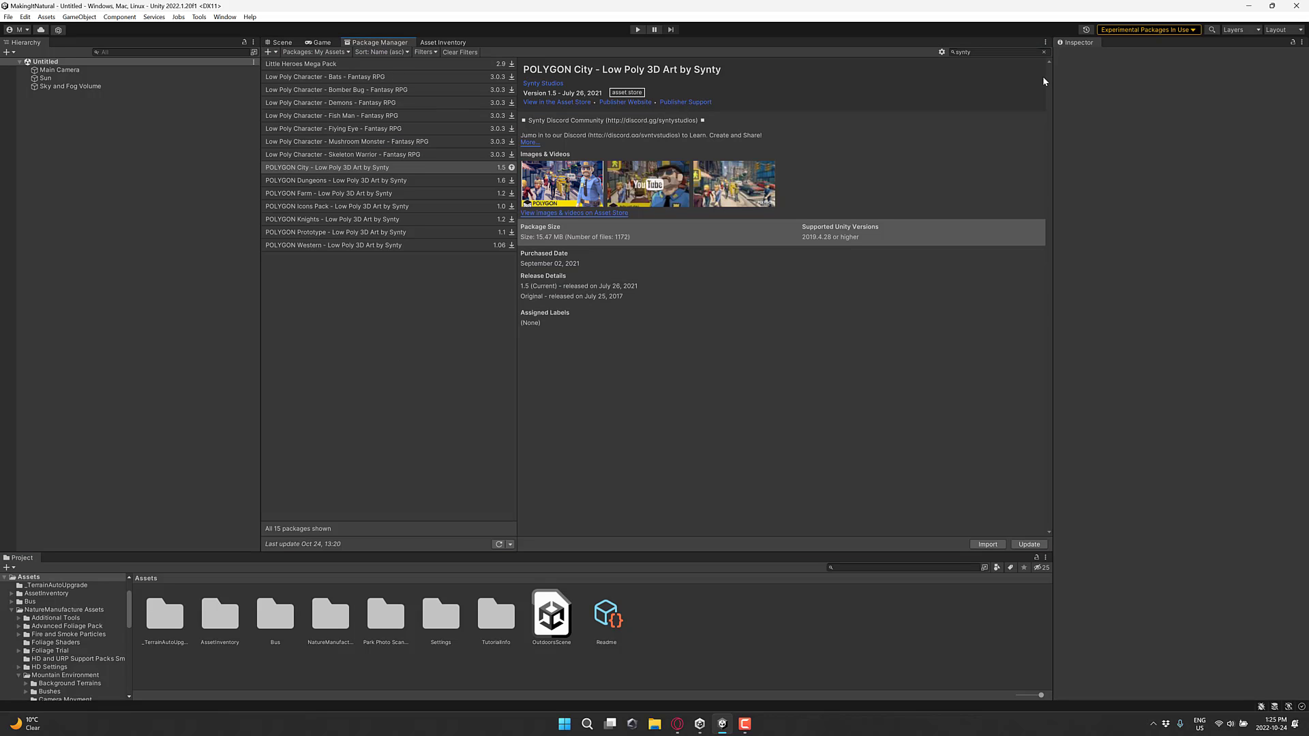
pyautogui.click(1044, 52)
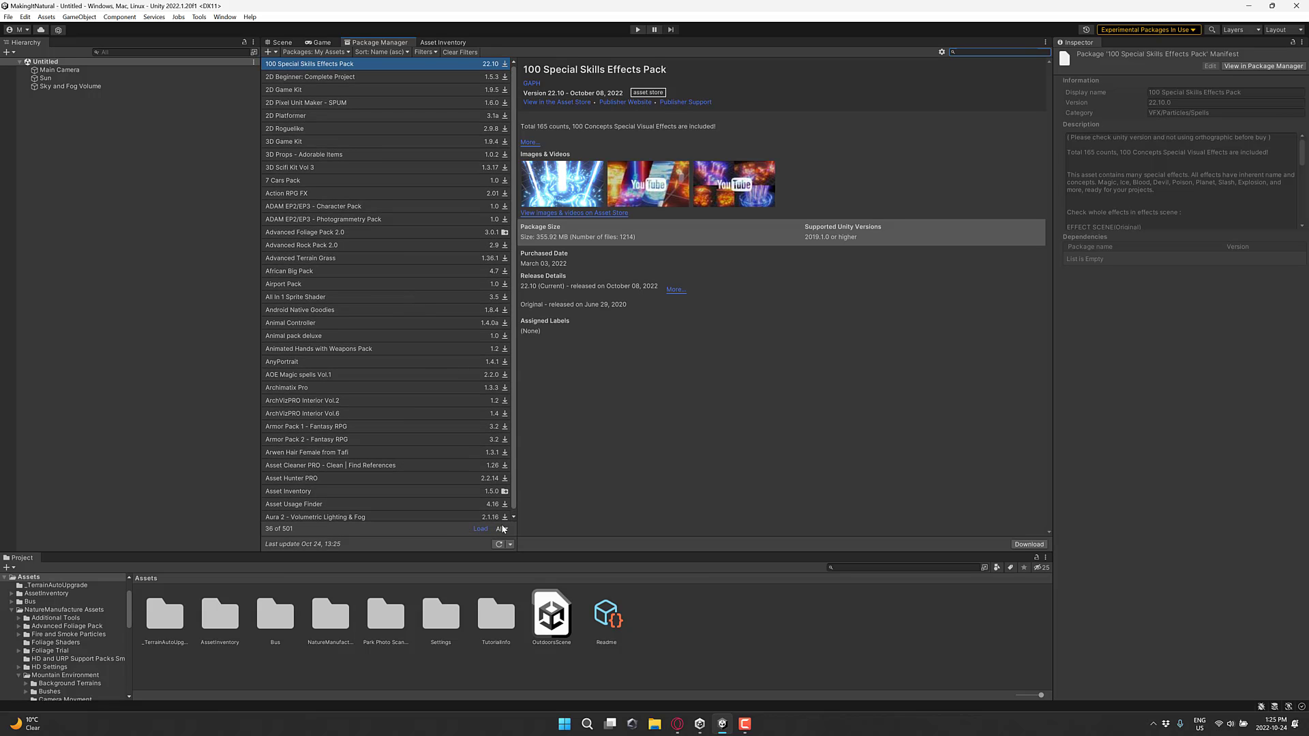
# Load all 501 owned packages and view the Asset Inventory 1.5.0 details (5.27 MB).
pyautogui.click(481, 529)
pyautogui.scroll(-15, 433, 421)
pyautogui.scroll(-20, 432, 420)
pyautogui.scroll(20, 428, 414)
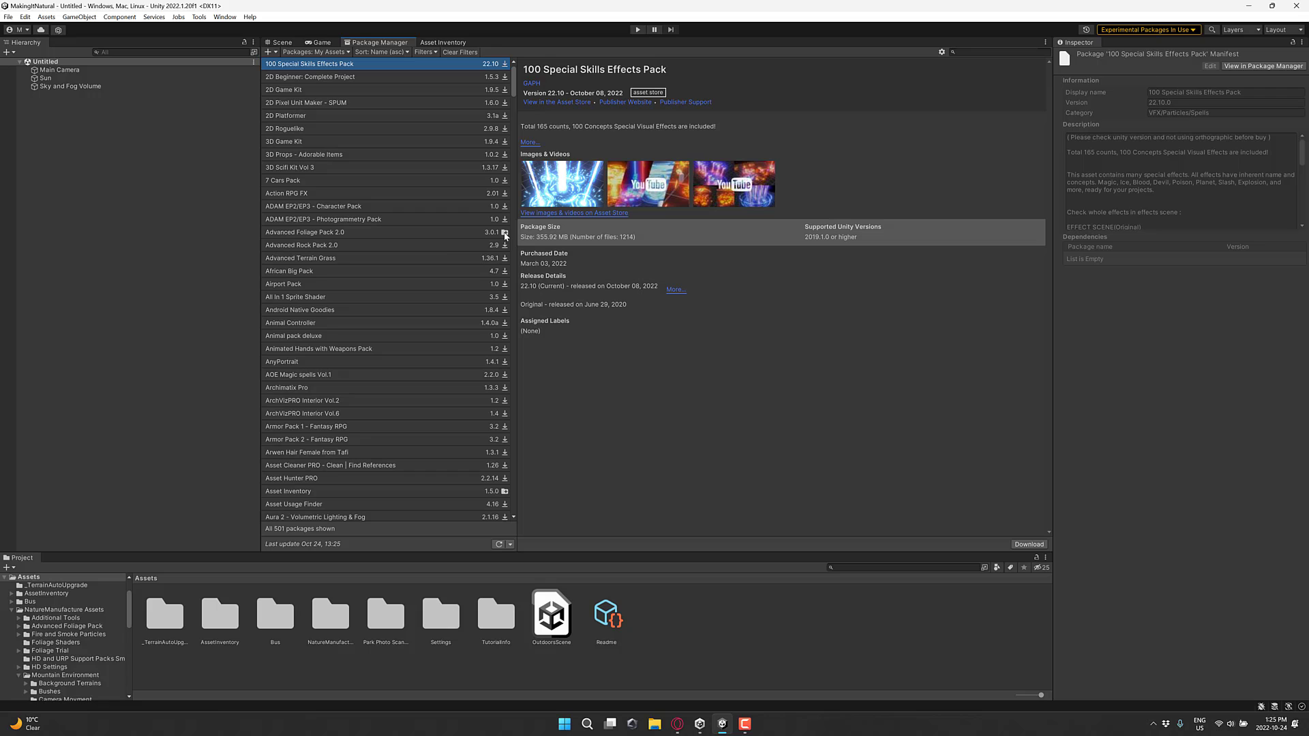
pyautogui.scroll(-3, 399, 333)
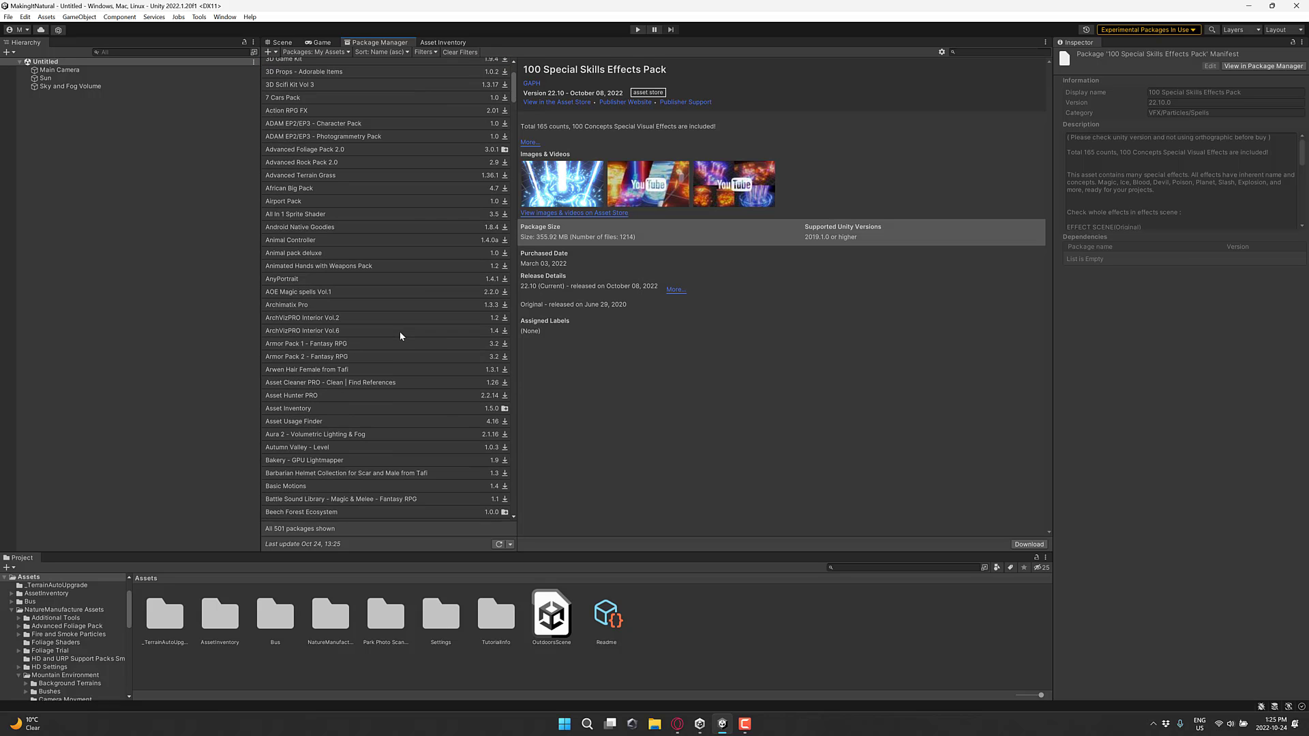
pyautogui.click(293, 409)
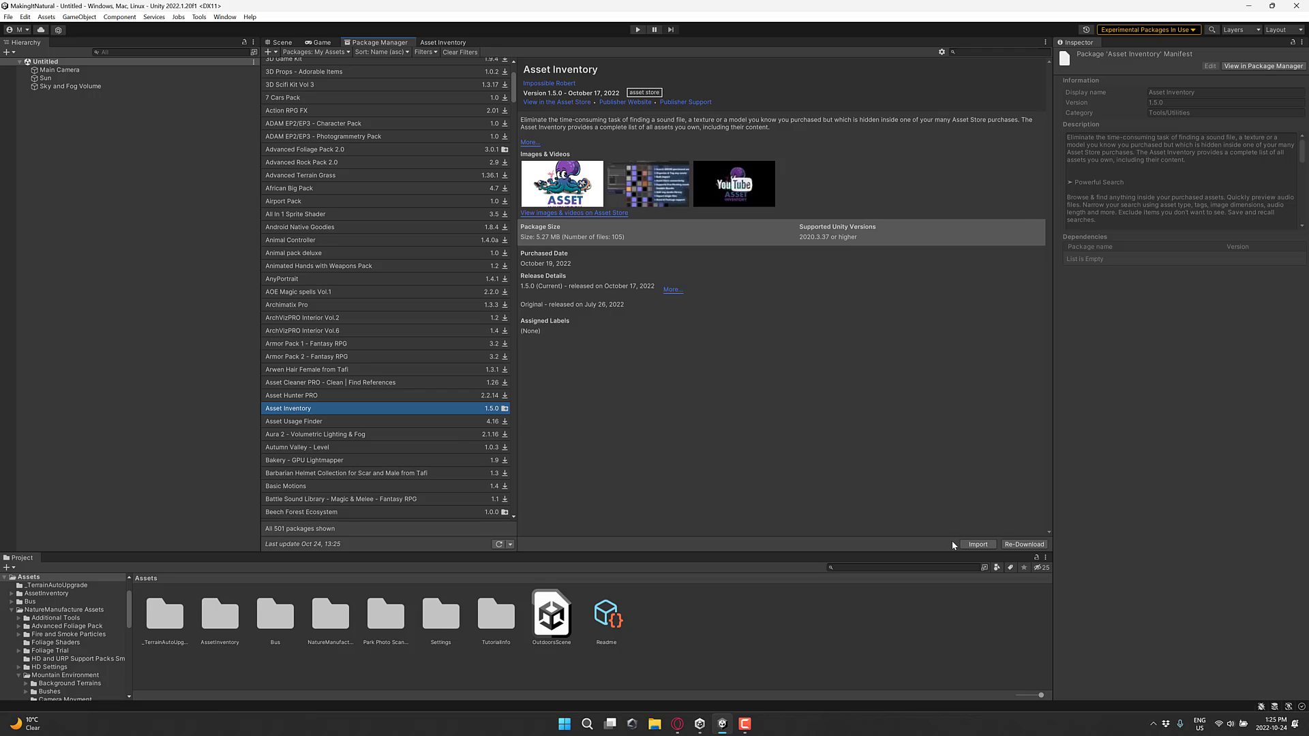
pyautogui.scroll(-6, 476, 419)
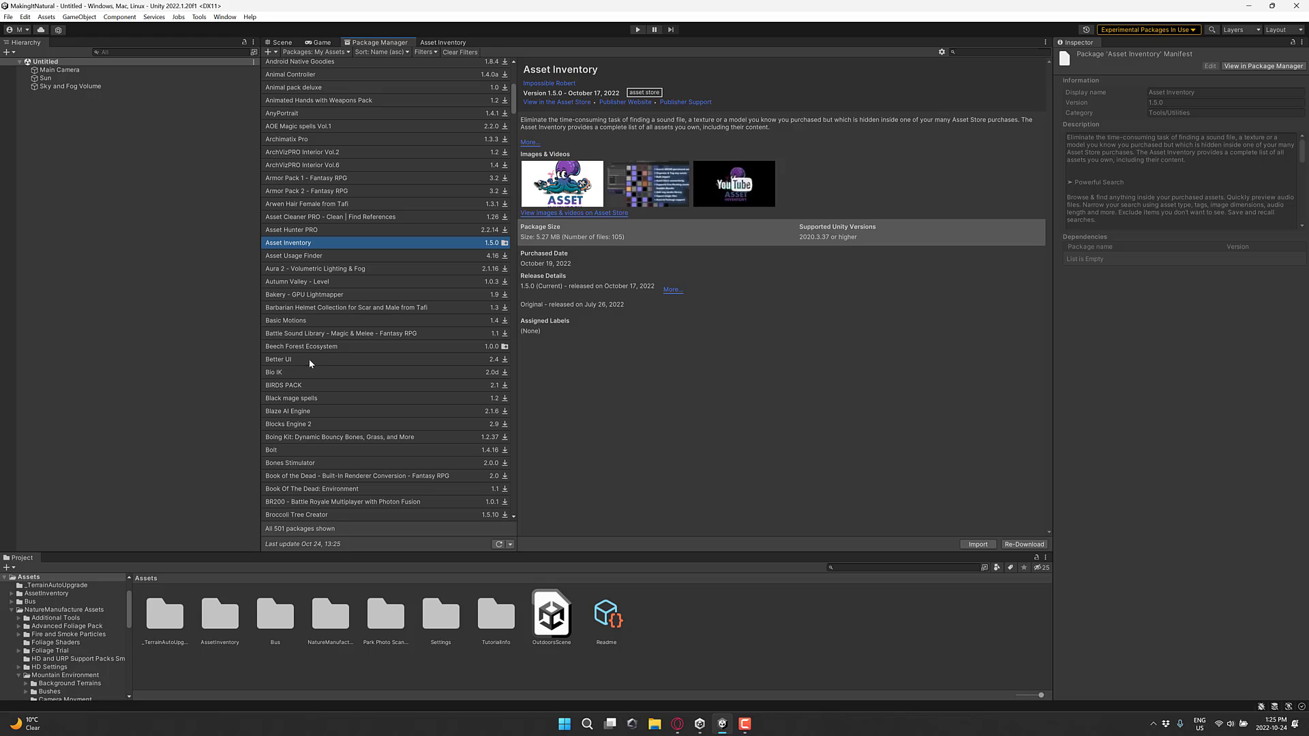
pyautogui.scroll(-12, 354, 443)
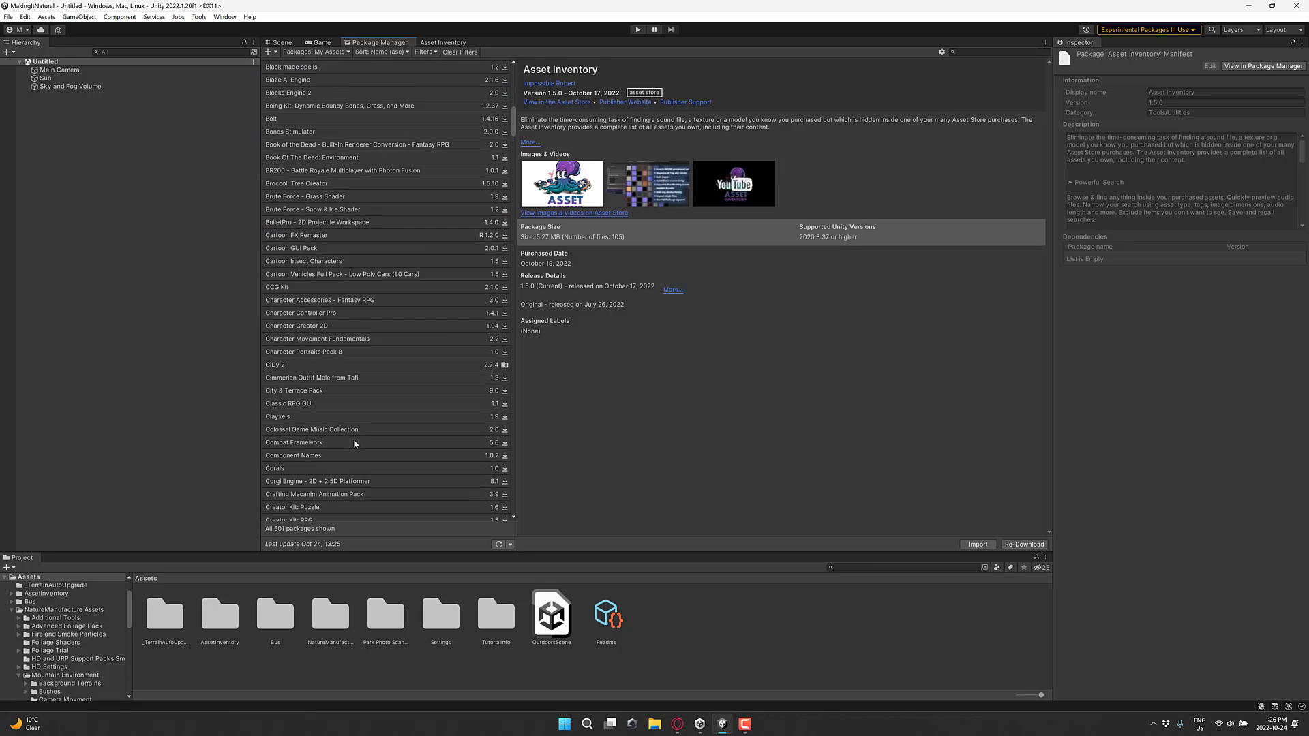
pyautogui.scroll(-3, 354, 444)
pyautogui.scroll(-14, 334, 336)
pyautogui.scroll(-1, 332, 335)
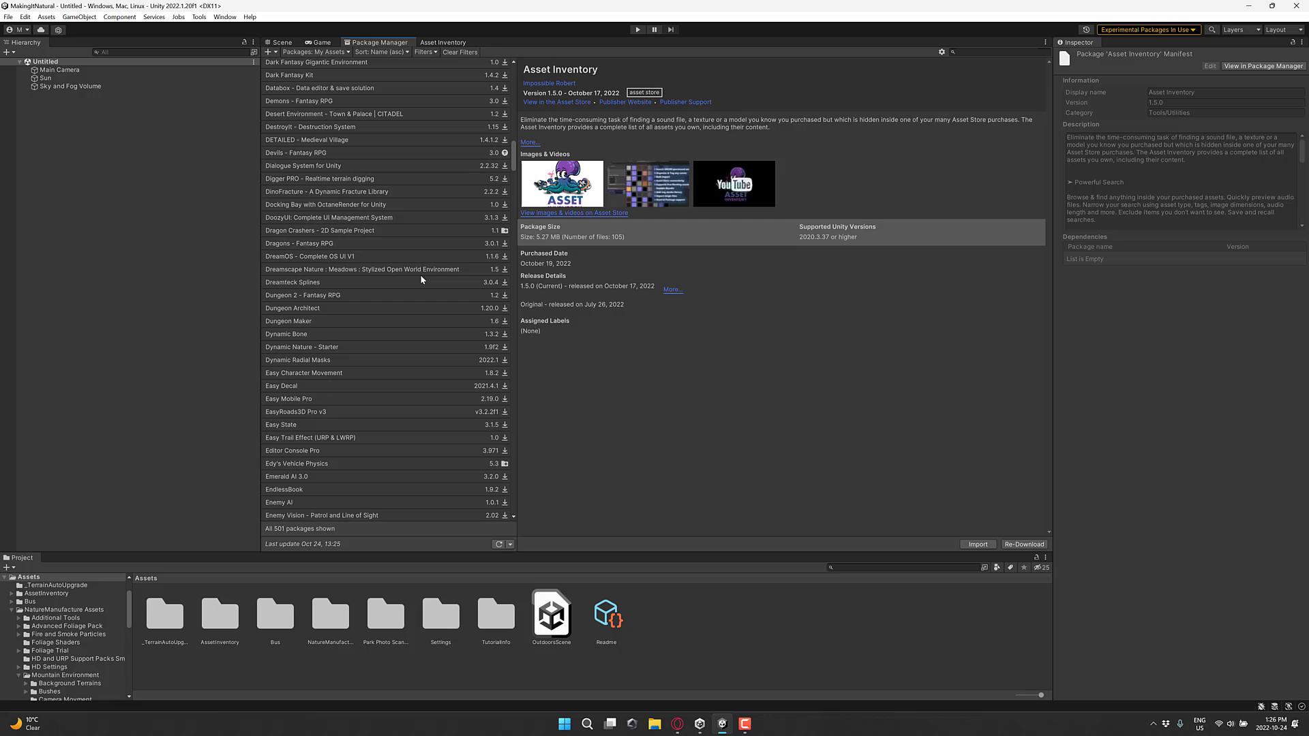
# View the Dragon Crashers - 2D Sample Project details in Package Manager.
pyautogui.click(443, 42)
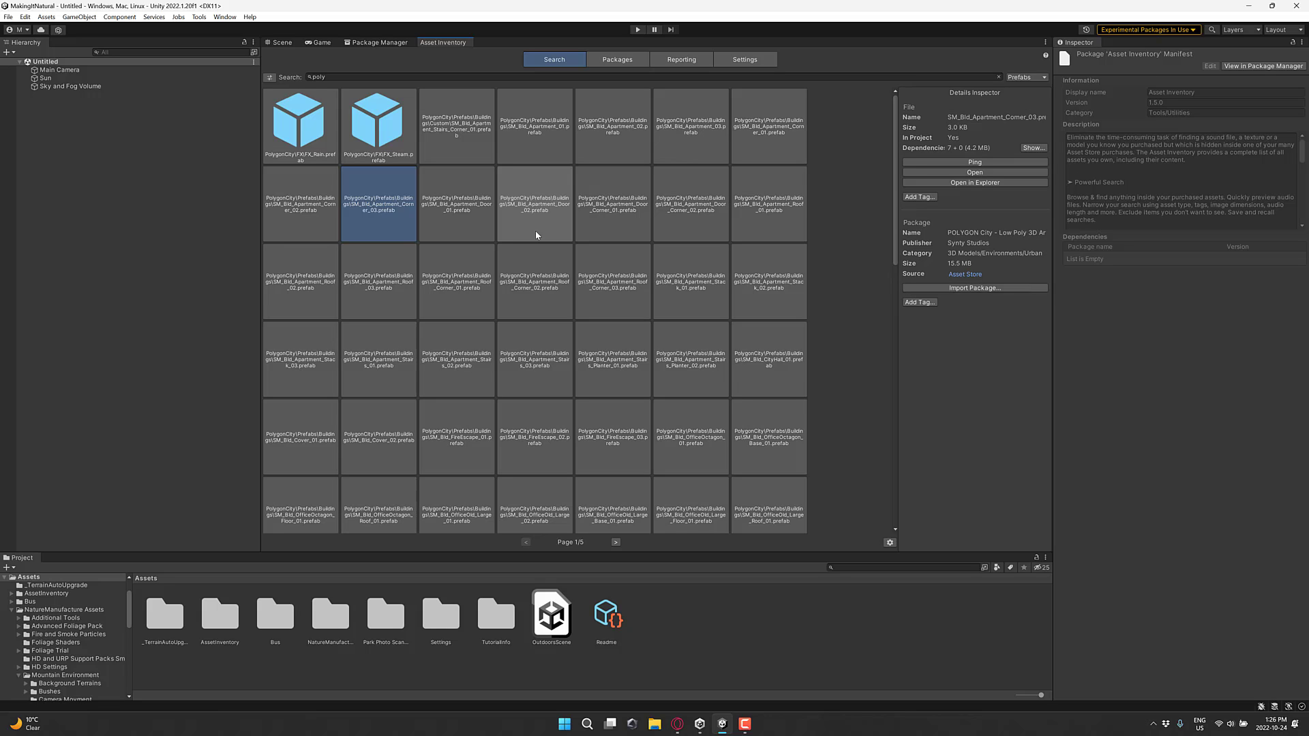
pyautogui.click(392, 45)
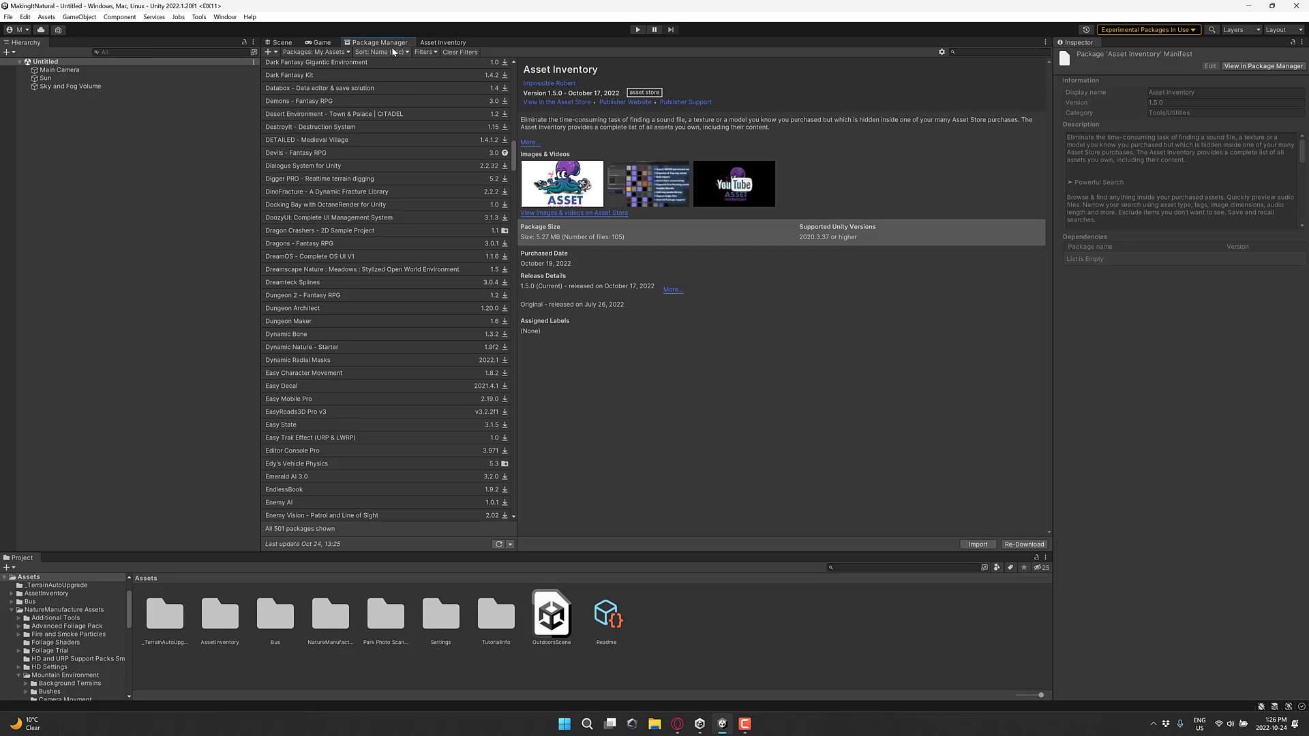
pyautogui.click(340, 232)
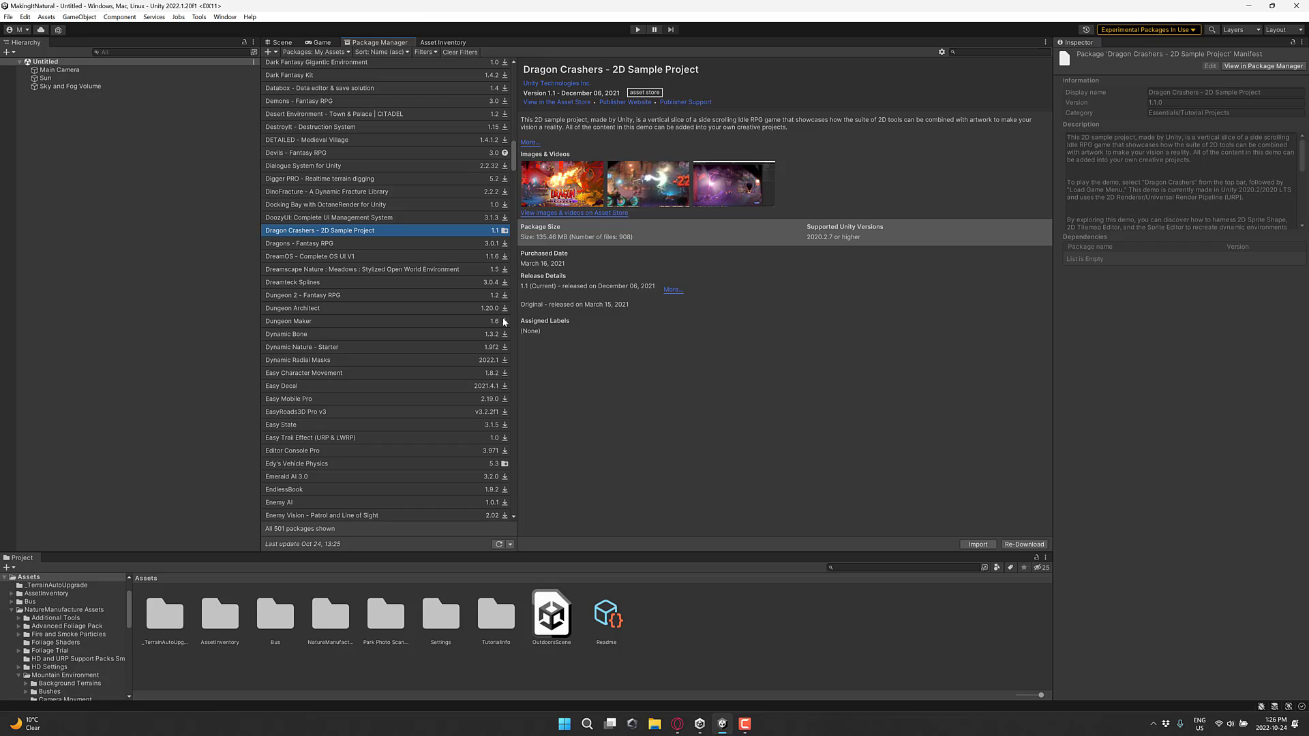
# Open Asset Inventory's Settings, showing 57 of 559 packages indexed and a 1.74 GB cache.
pyautogui.click(436, 43)
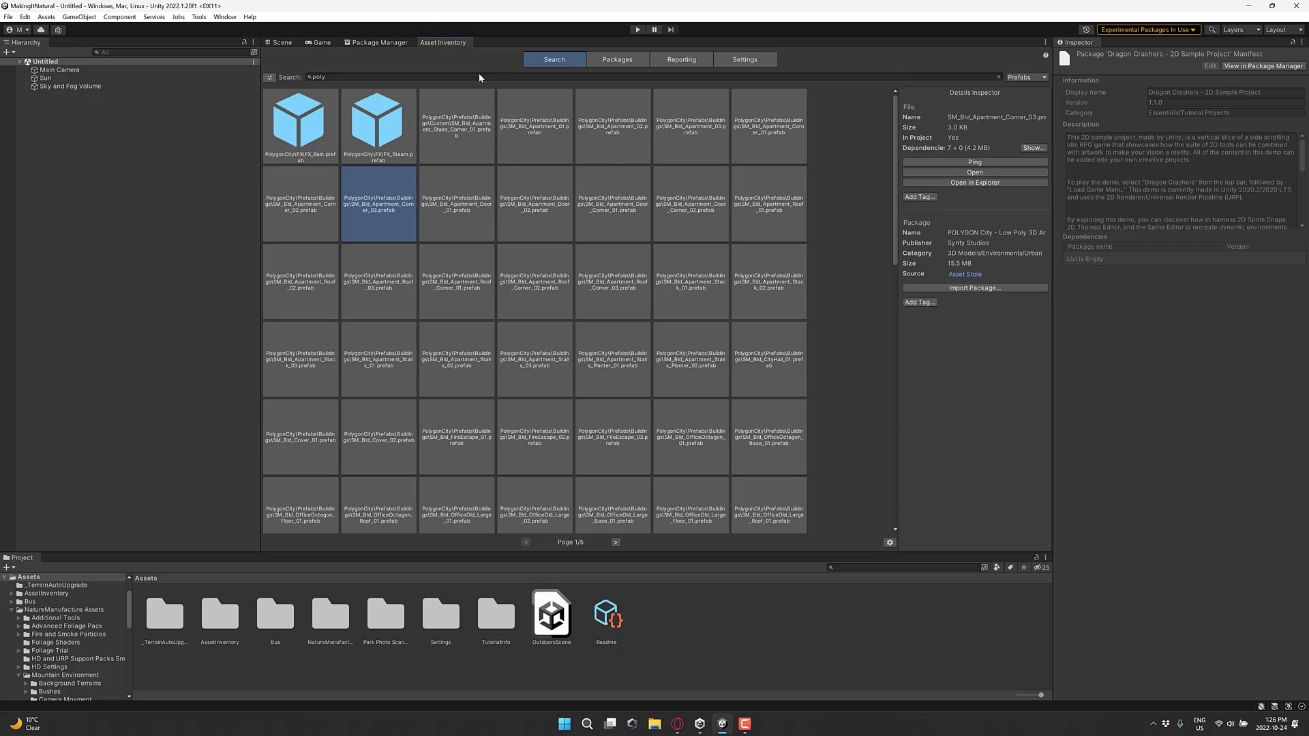
pyautogui.click(747, 60)
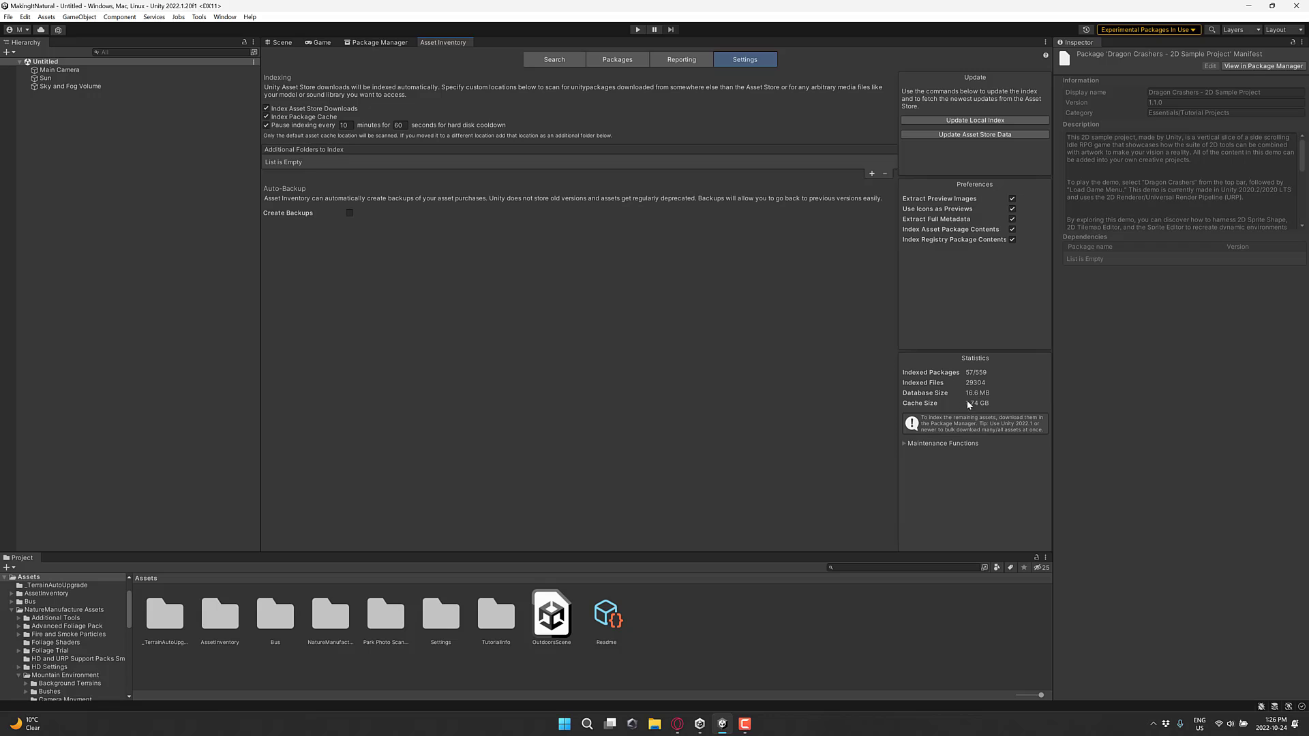
pyautogui.press('super')
# Open File Explorer at %appdata%\Unity\Asset Store-5.x.
pyautogui.click(679, 423)
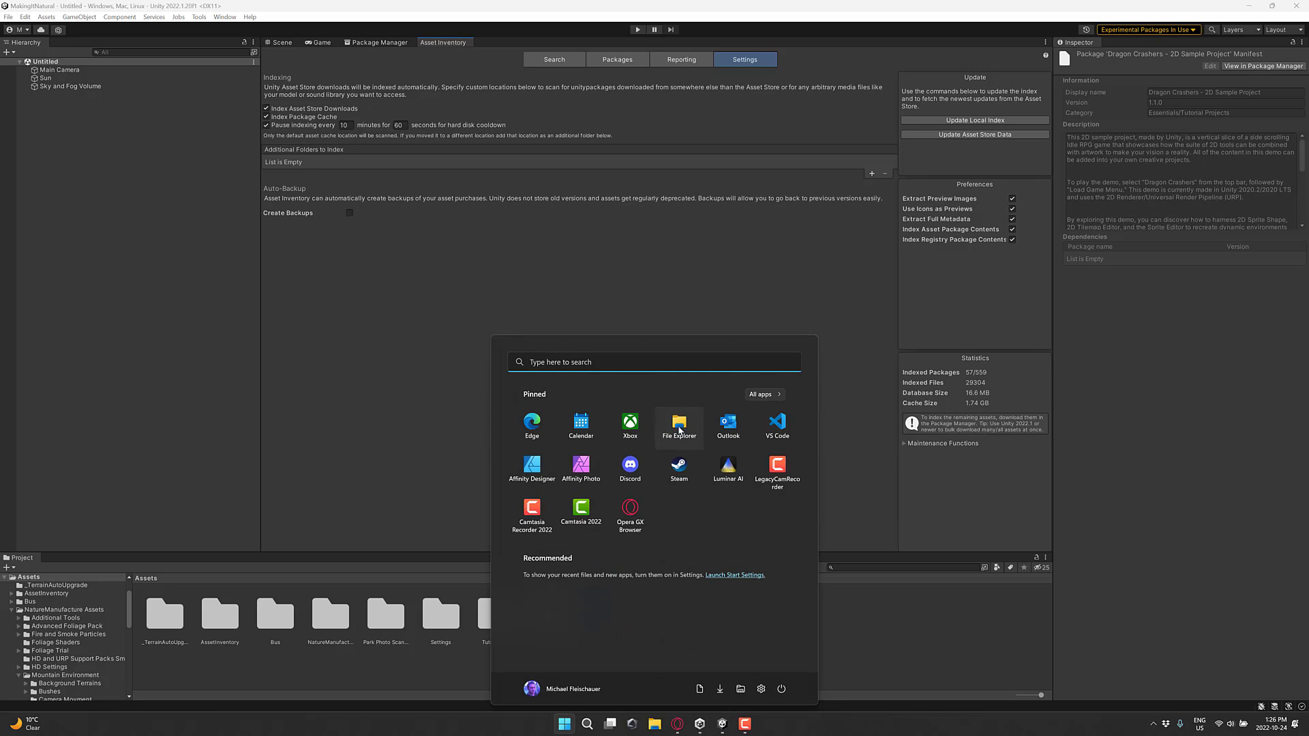
pyautogui.click(800, 225)
pyautogui.write('%appdata%')
pyautogui.press('Return')
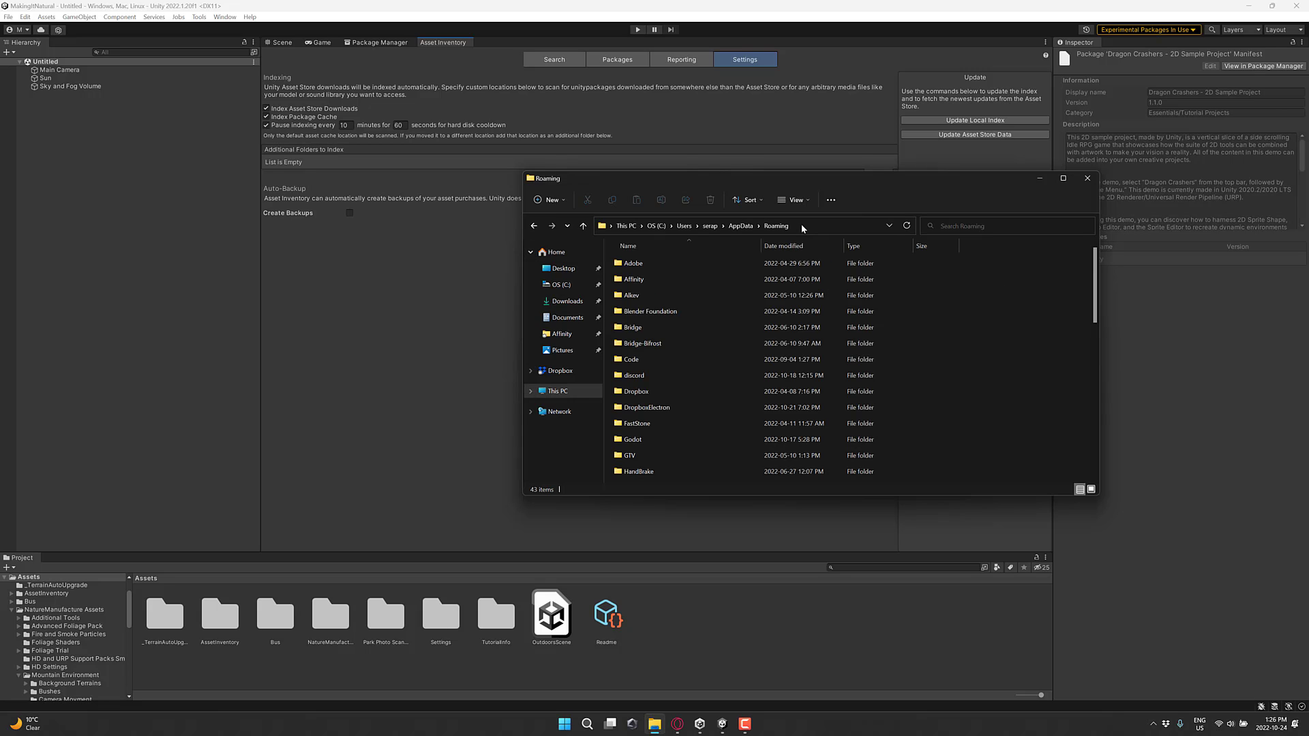
pyautogui.scroll(-10, 681, 353)
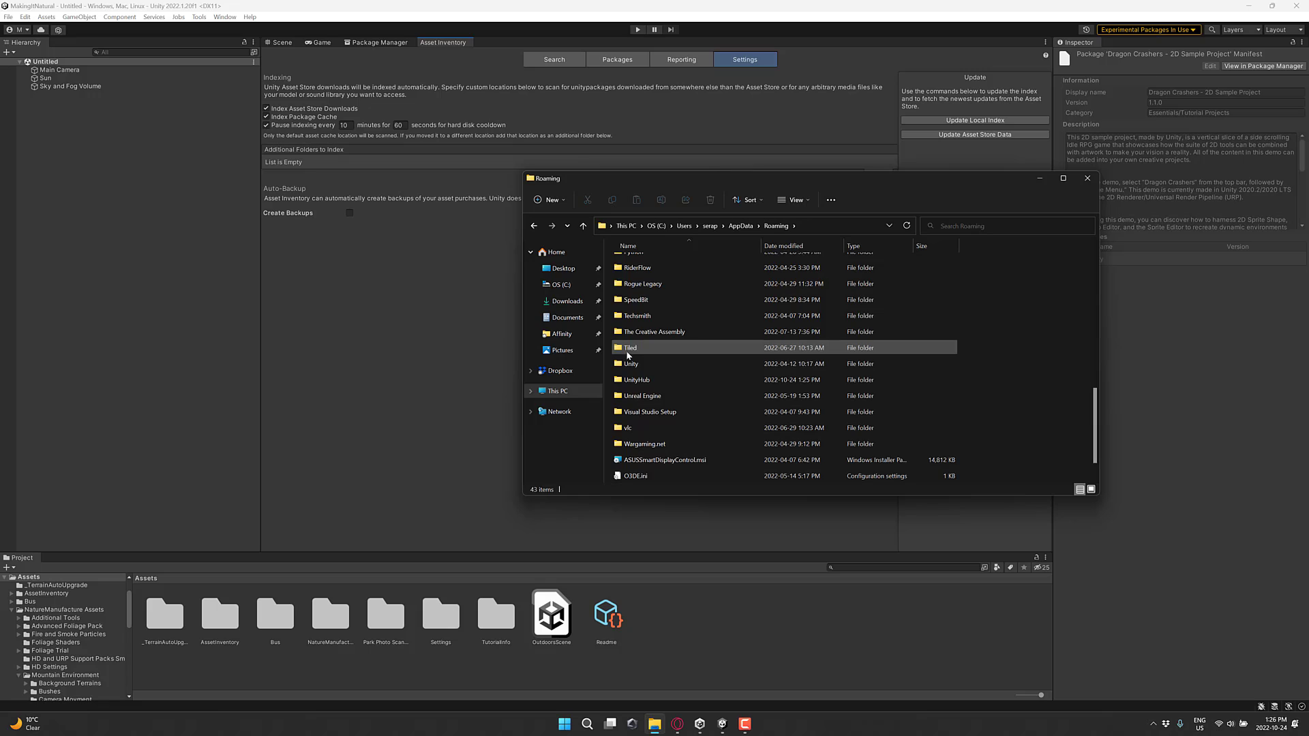
pyautogui.doubleClick(675, 364)
pyautogui.doubleClick(661, 284)
# Browse into the Synty Studios publisher folder, then close File Explorer.
pyautogui.scroll(-1, 743, 404)
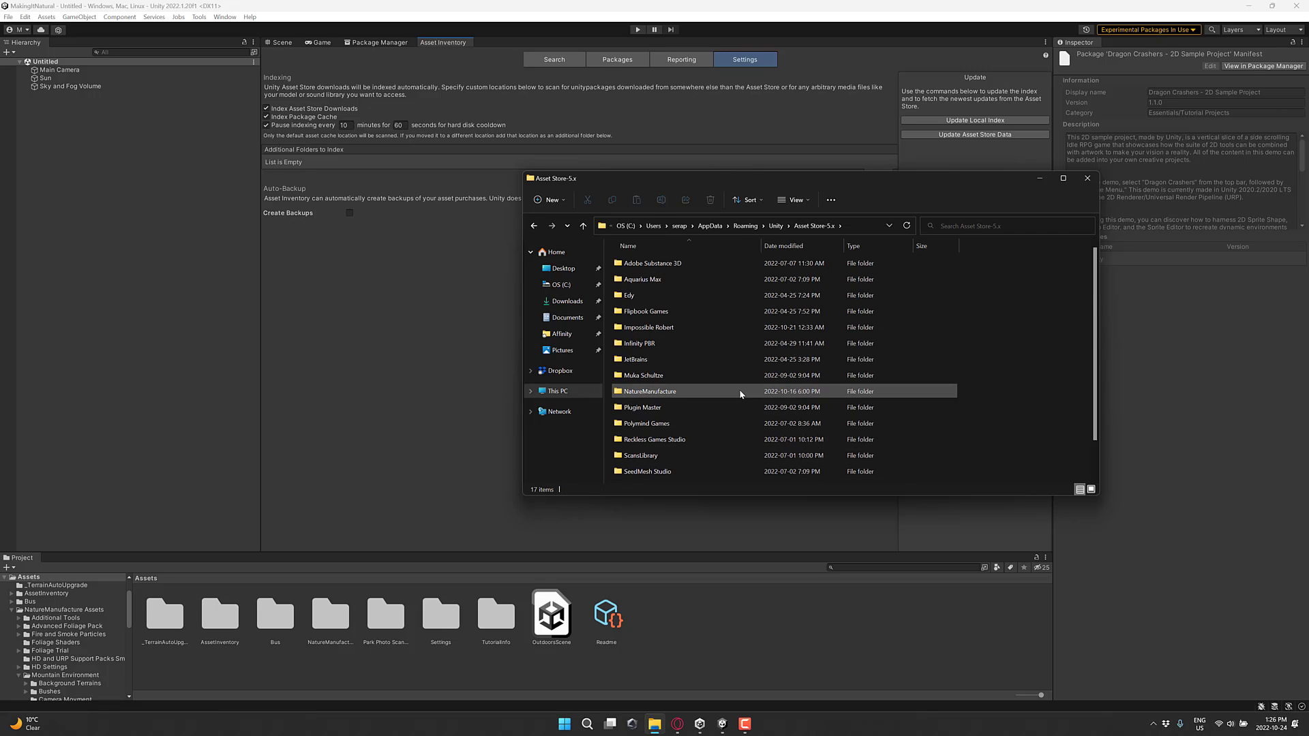
pyautogui.scroll(1, 741, 394)
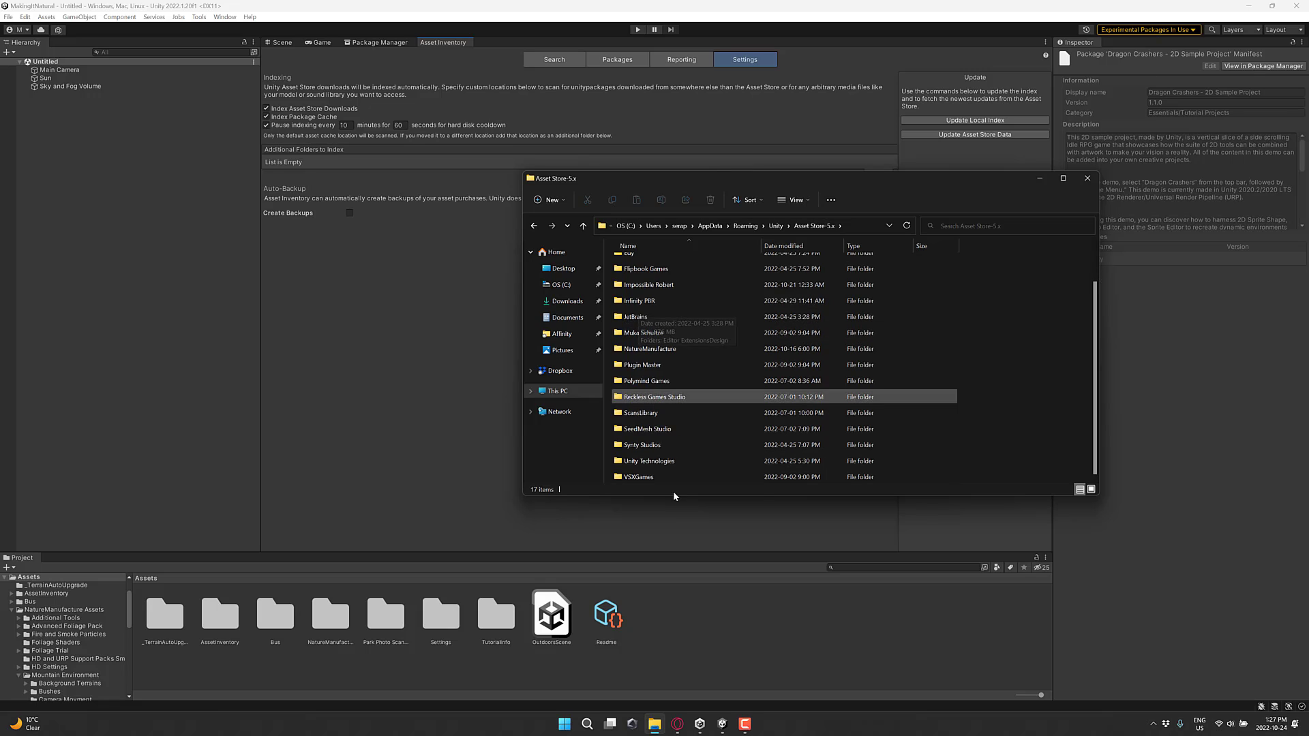
pyautogui.scroll(-1, 669, 363)
pyautogui.doubleClick(648, 444)
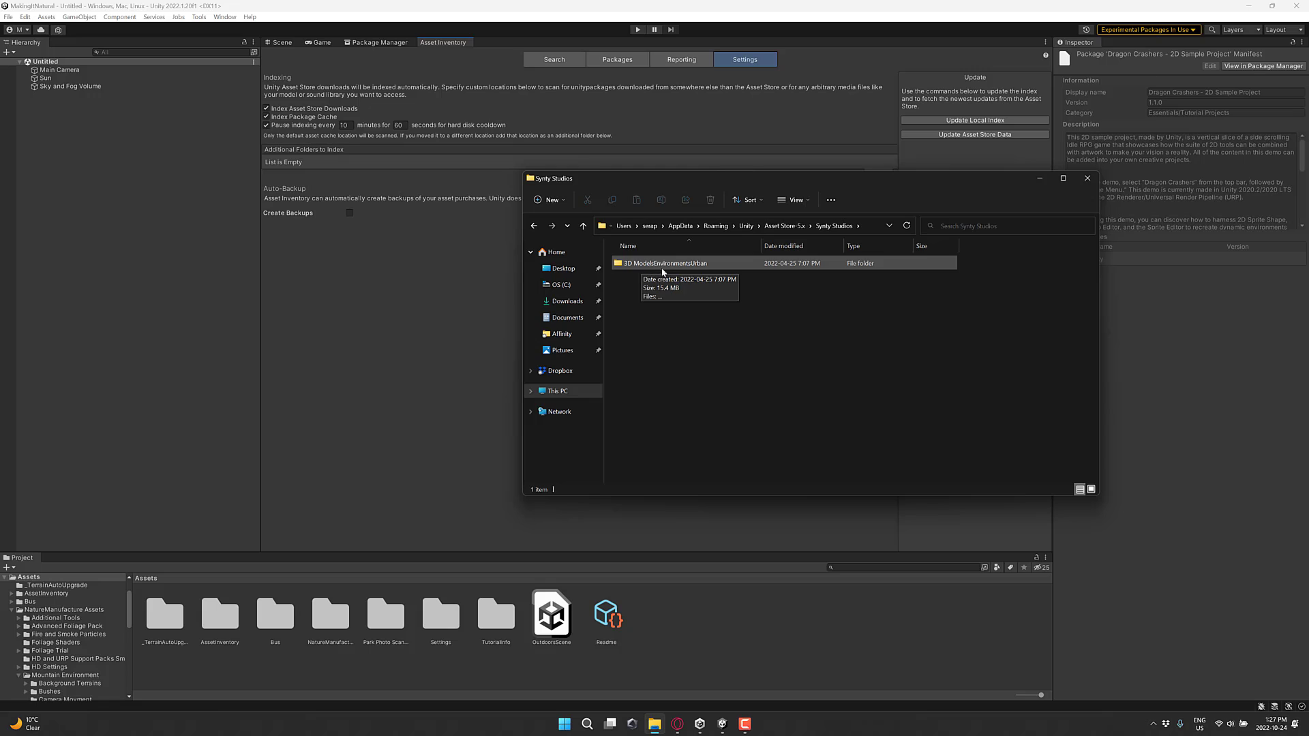
pyautogui.click(1087, 180)
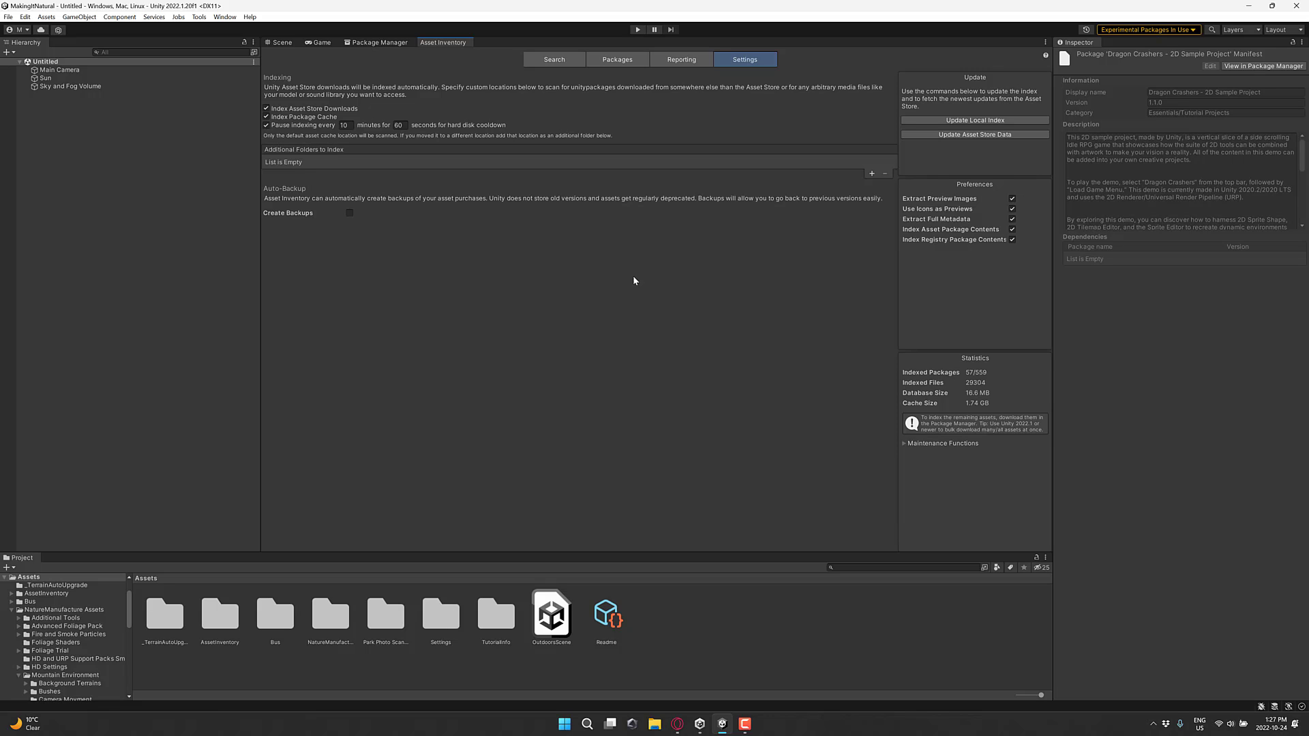
# Glance at the indexed packages list and Package Manager, then return to Asset Inventory's search.
pyautogui.click(577, 62)
pyautogui.click(616, 62)
pyautogui.scroll(-10, 578, 217)
pyautogui.scroll(-3, 578, 217)
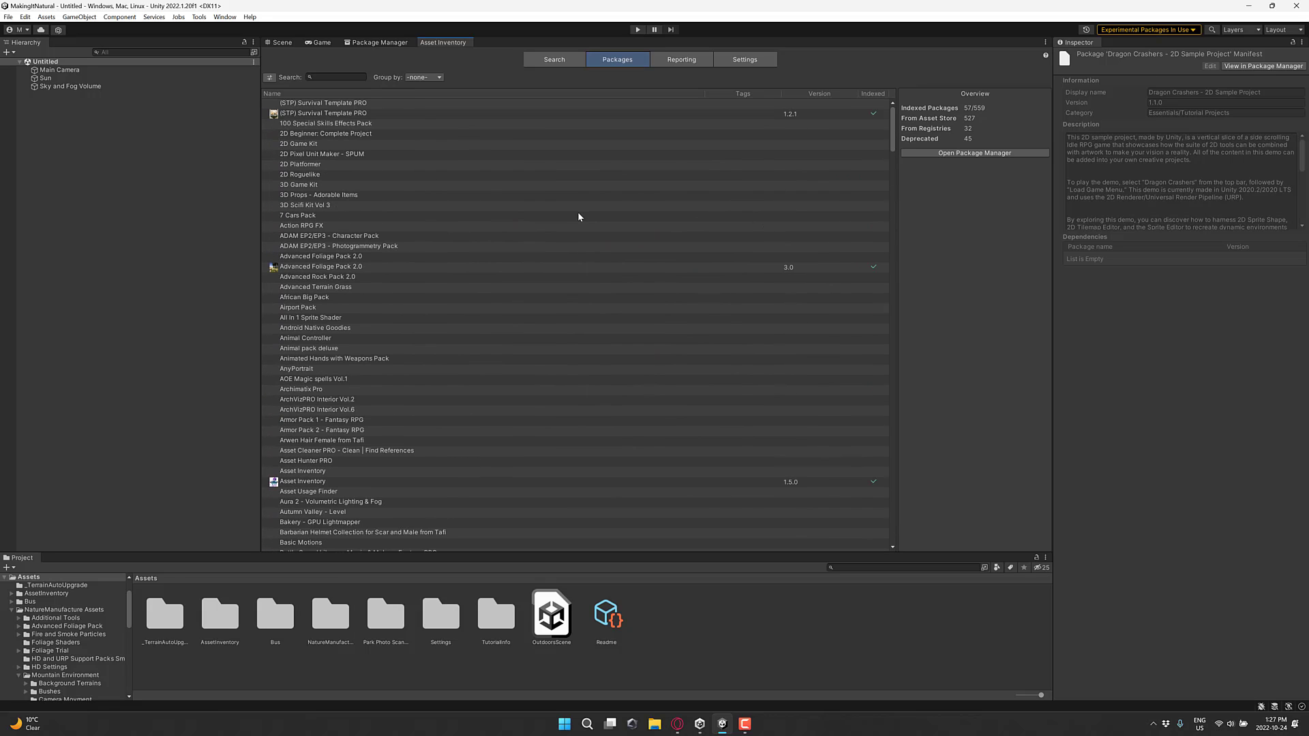
pyautogui.click(382, 42)
pyautogui.click(458, 43)
pyautogui.click(555, 59)
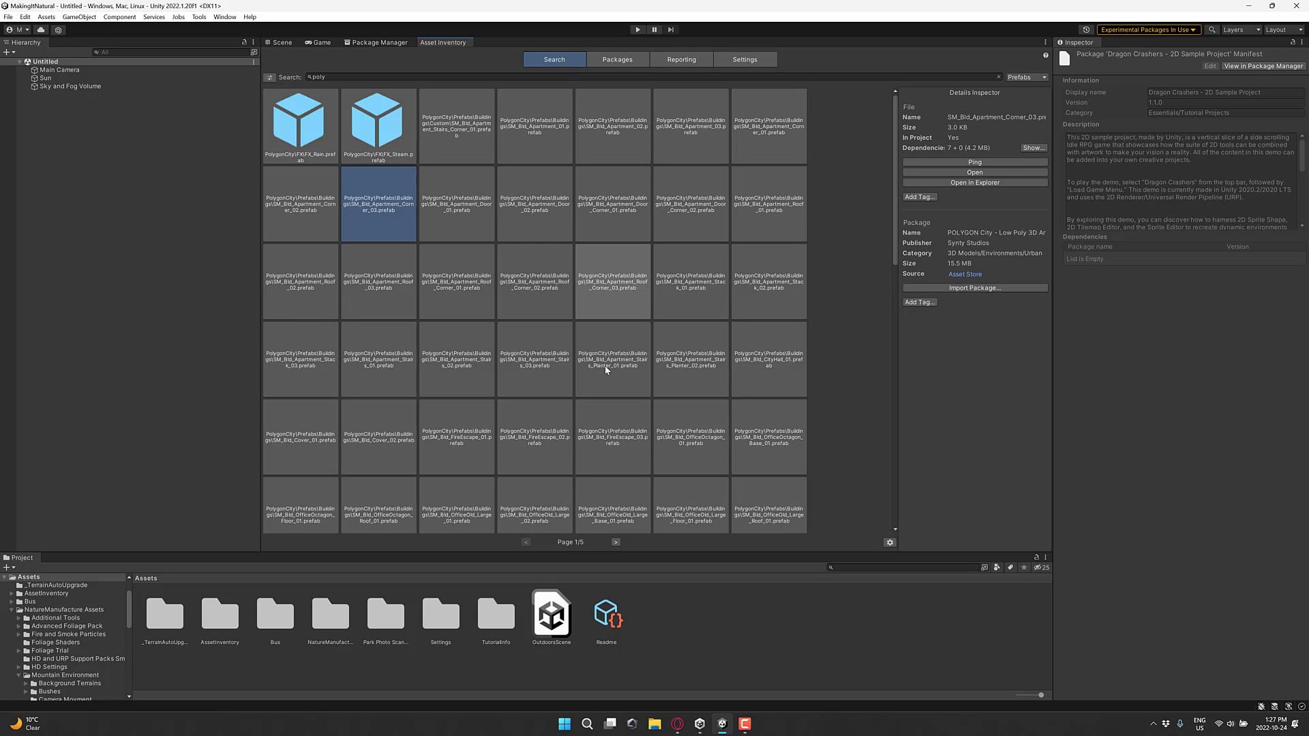
# Filter the 'poly' results to Audio and view BuildObject.wav (244.1 KB, 1.42 seconds).
pyautogui.click(1027, 77)
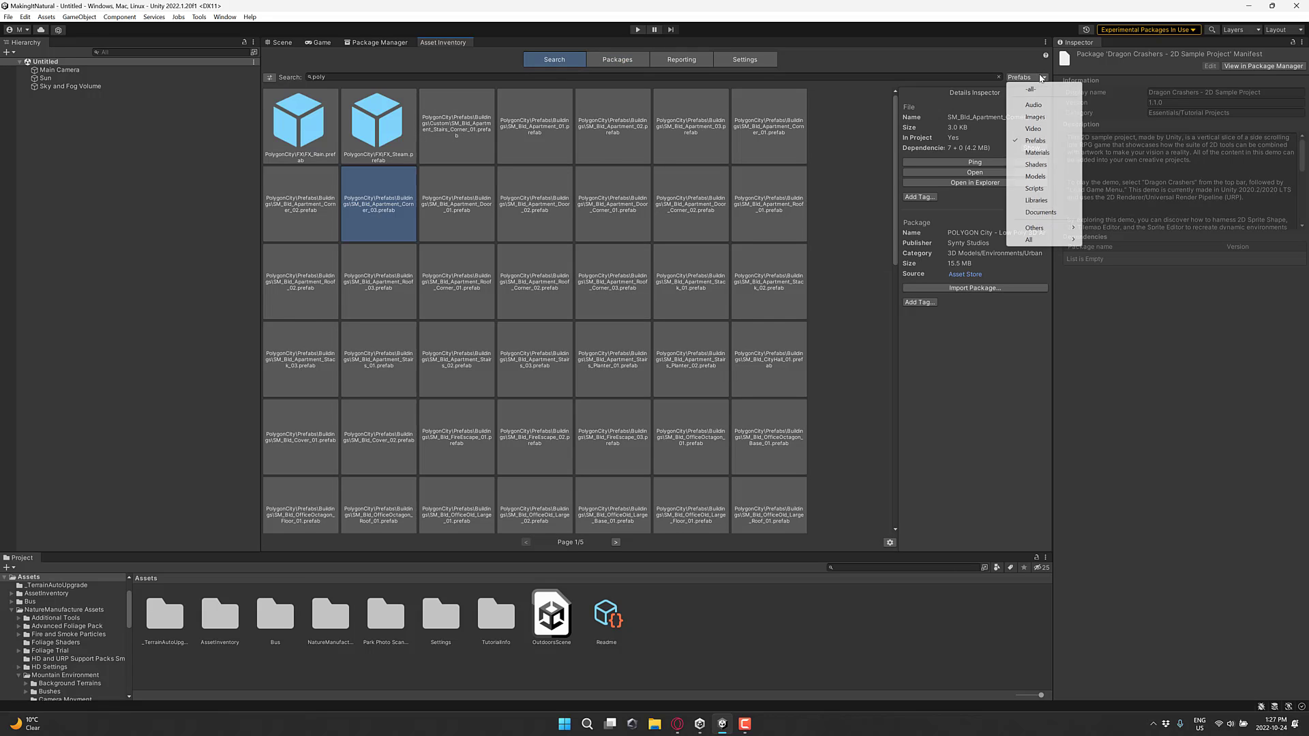
pyautogui.click(1034, 105)
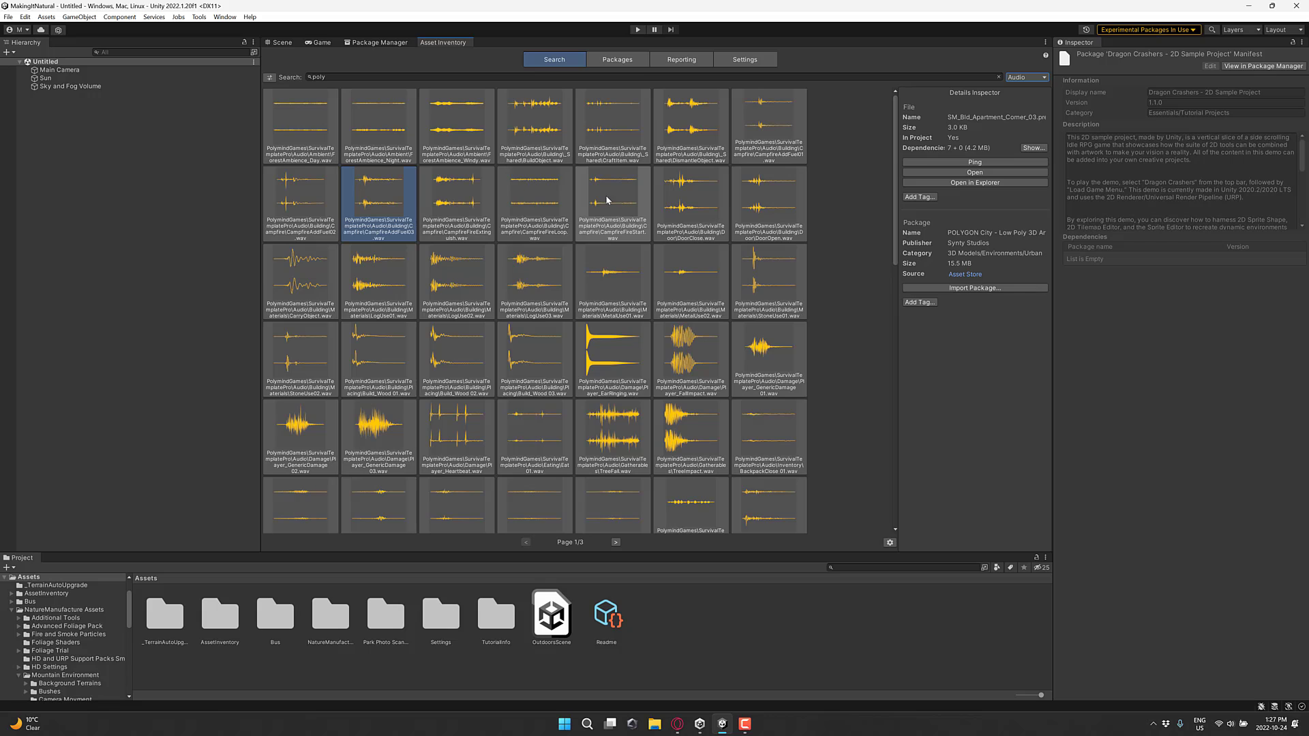
pyautogui.scroll(-10, 532, 352)
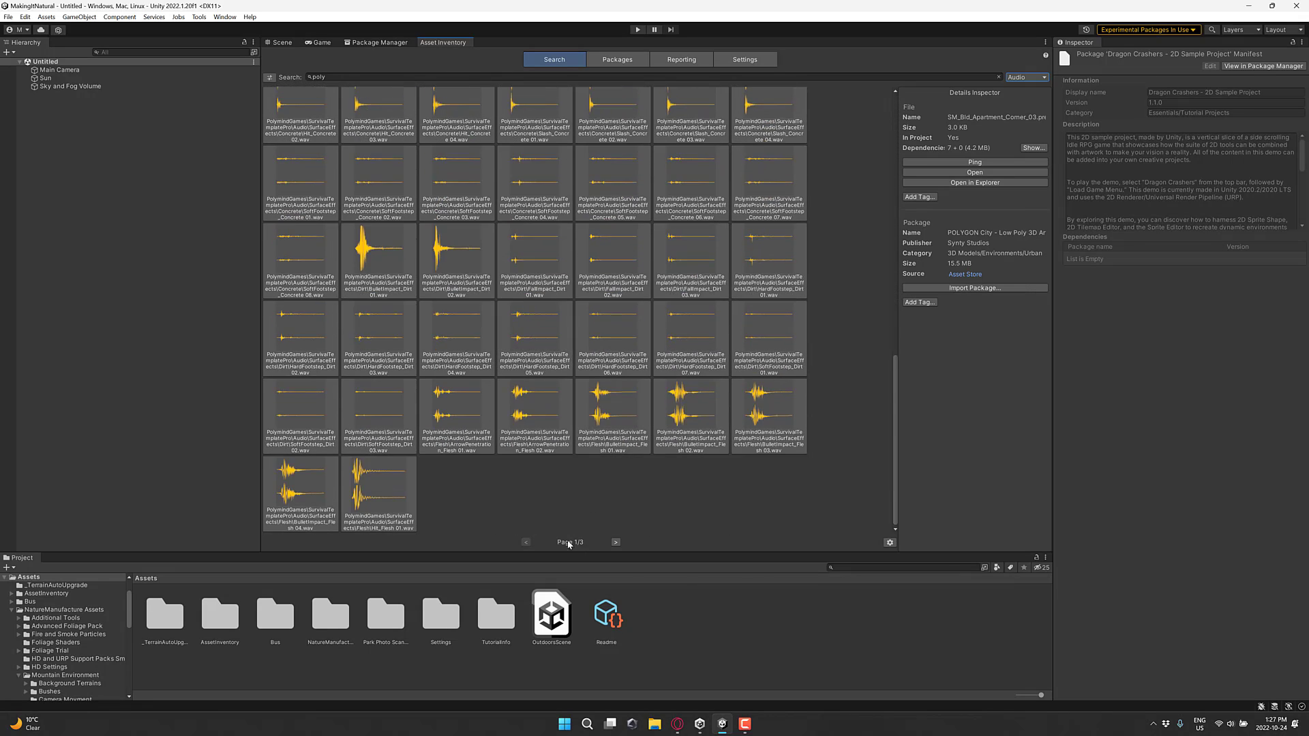
pyautogui.scroll(10, 707, 354)
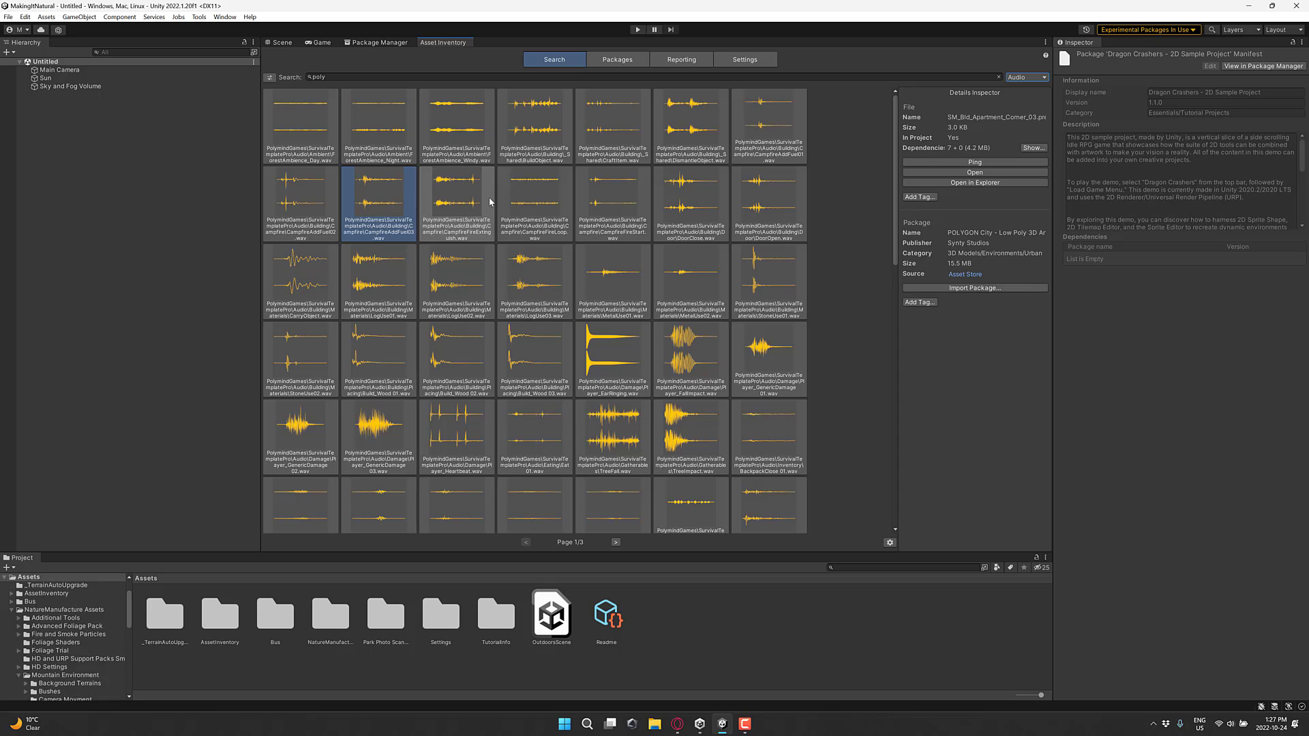
pyautogui.click(555, 113)
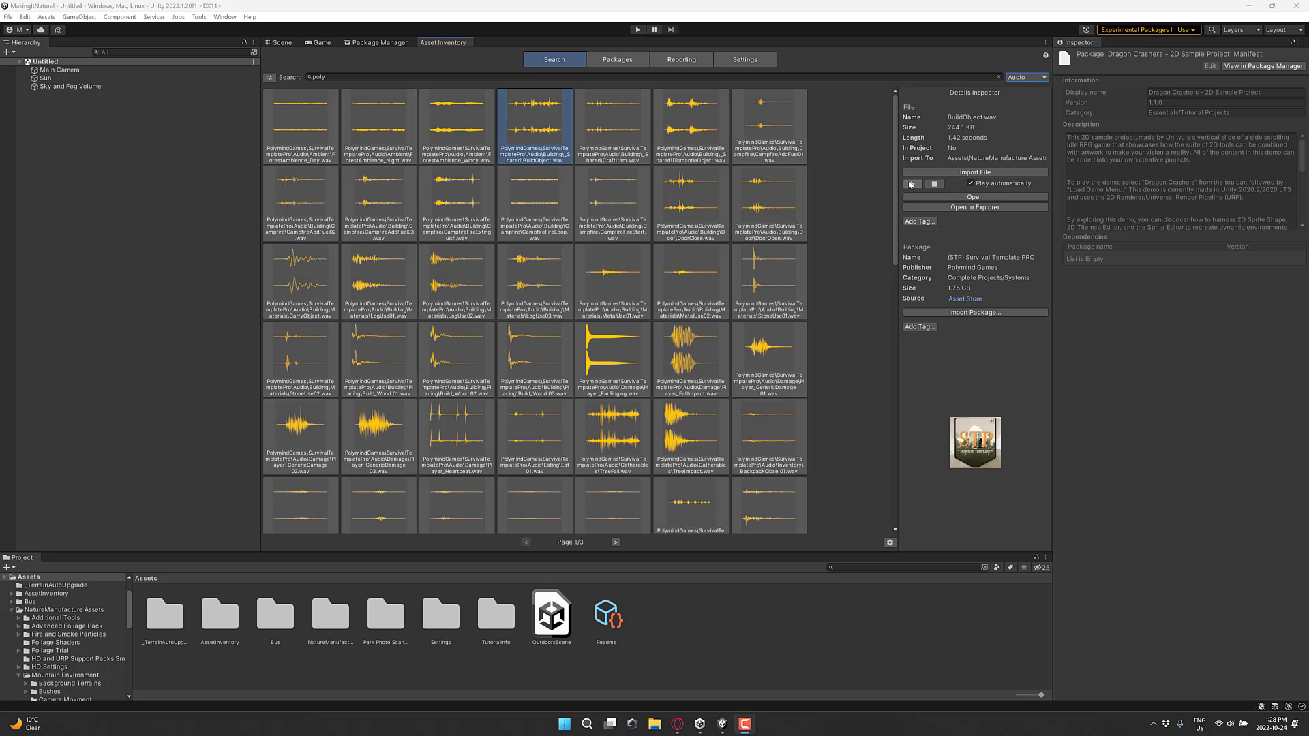
# Import BuildObject.wav and drag it into the Hierarchy as a BuildObject audio object.
pyautogui.click(972, 173)
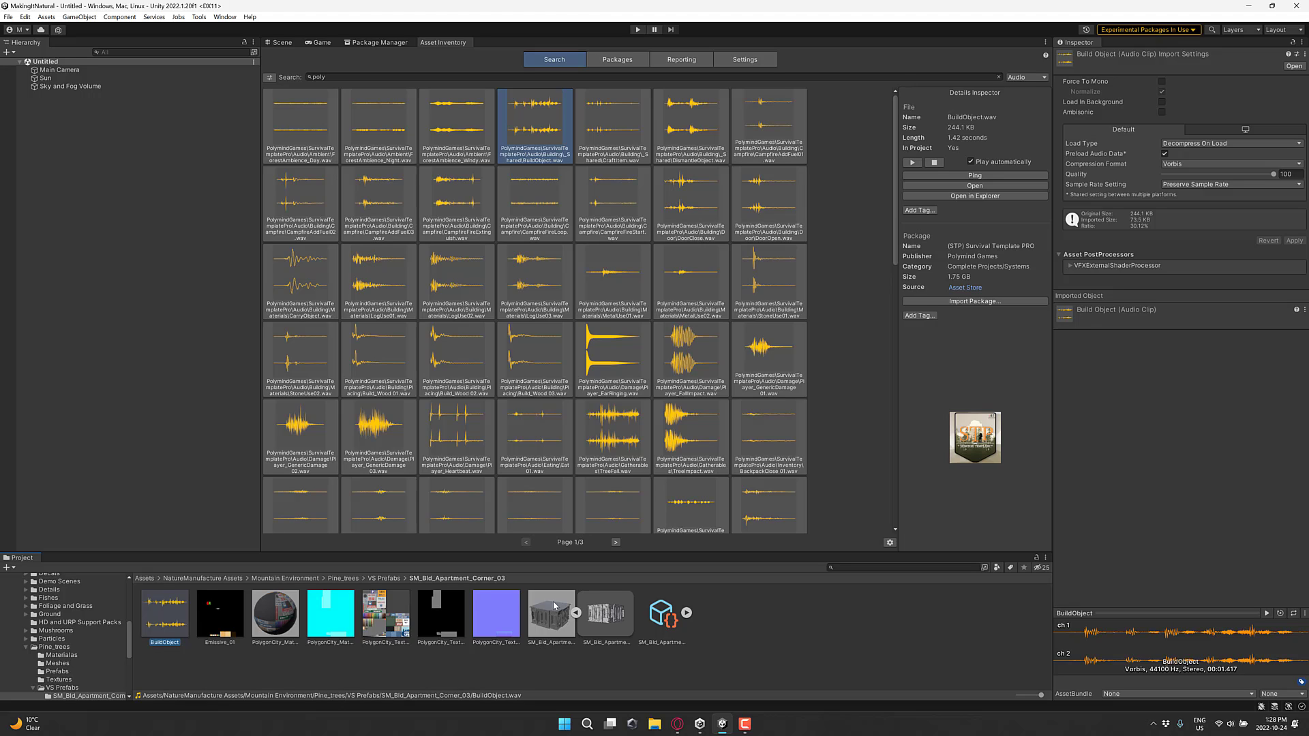
pyautogui.moveTo(154, 616); pyautogui.dragTo(63, 240)
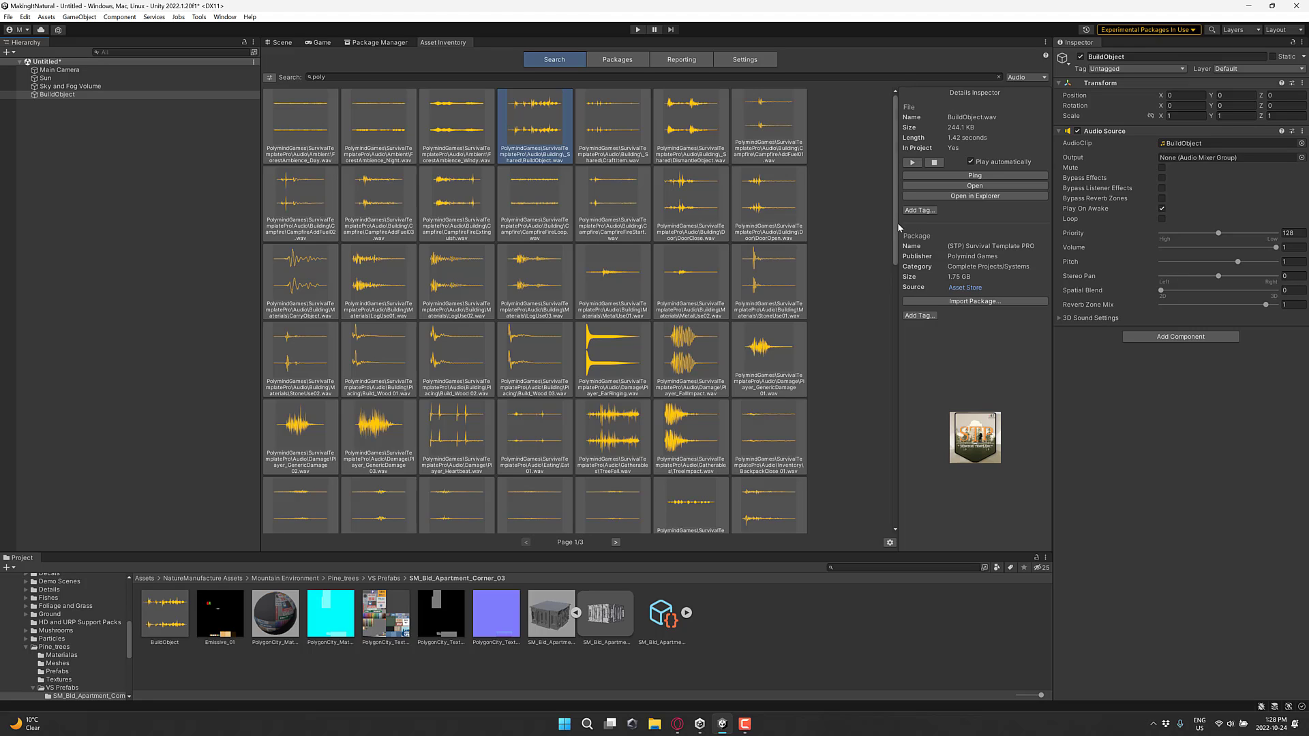
pyautogui.click(1042, 79)
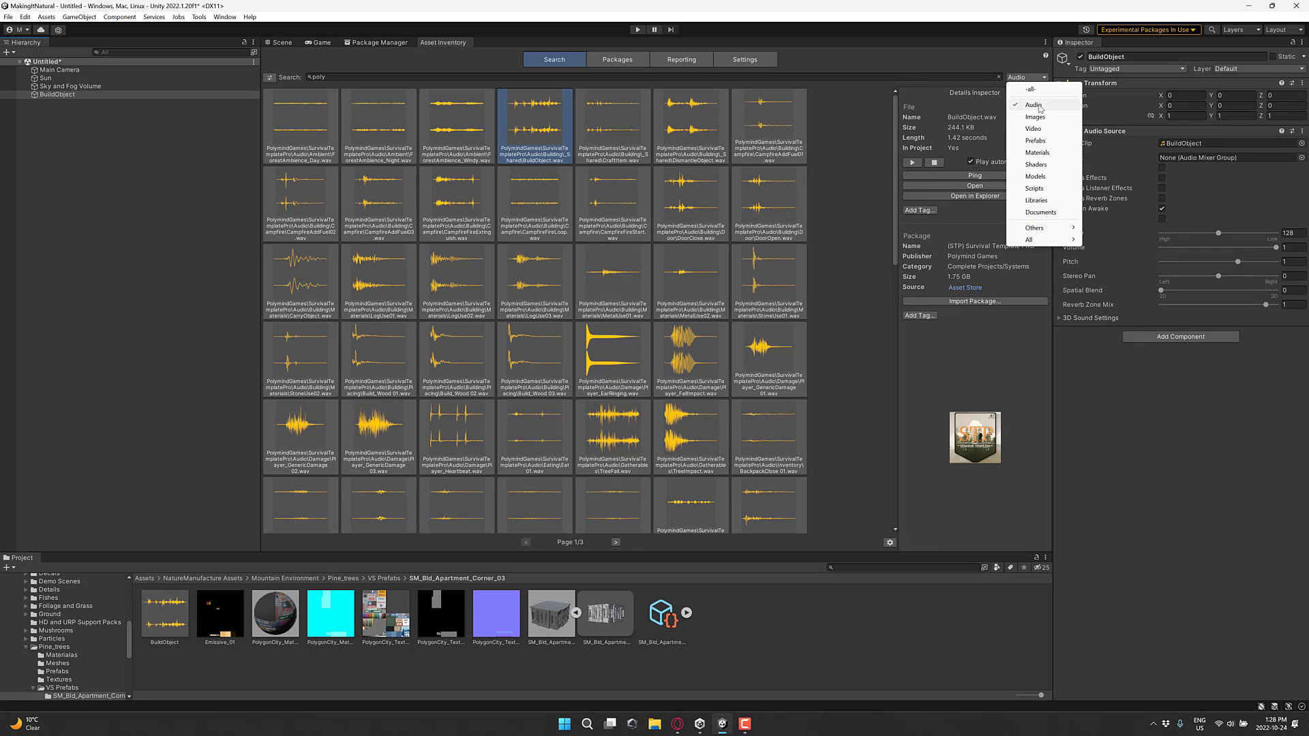
# Filter to Materials, import StumpTop with its textures, and select it in the Project window.
pyautogui.click(1037, 153)
pyautogui.scroll(-15, 547, 344)
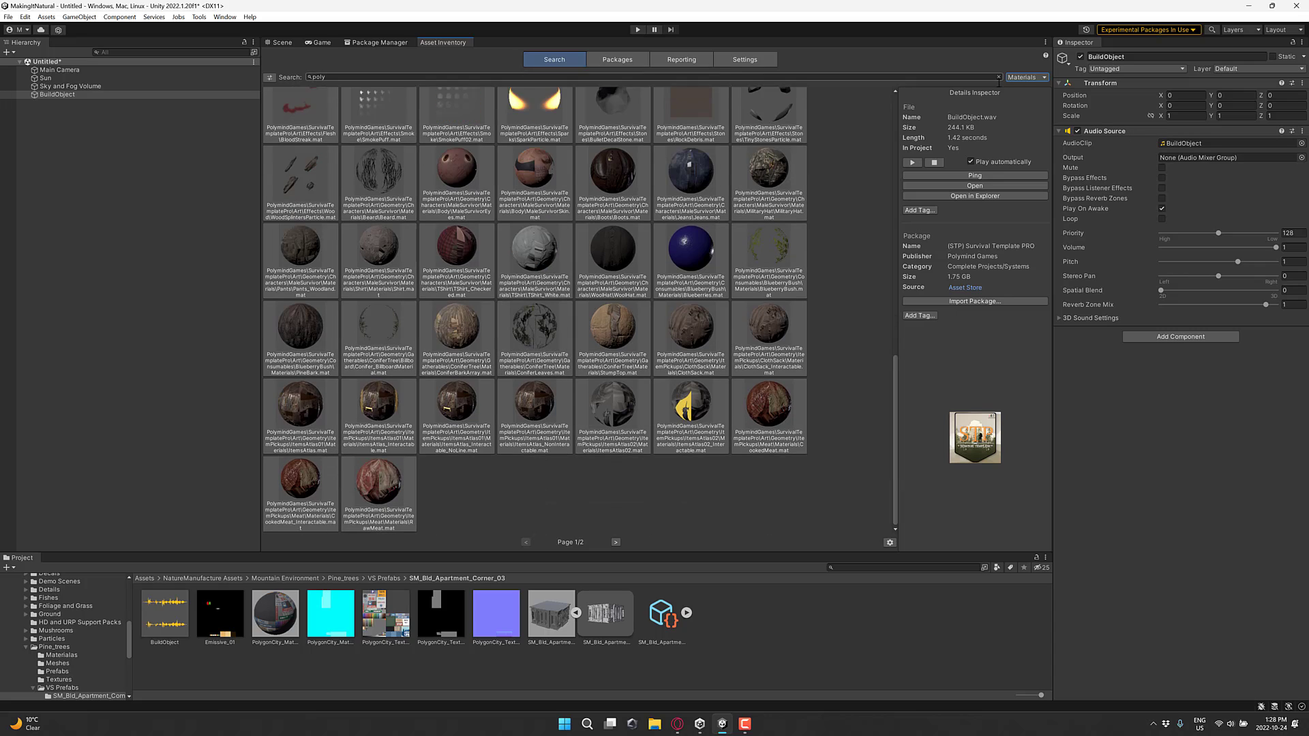
pyautogui.click(621, 336)
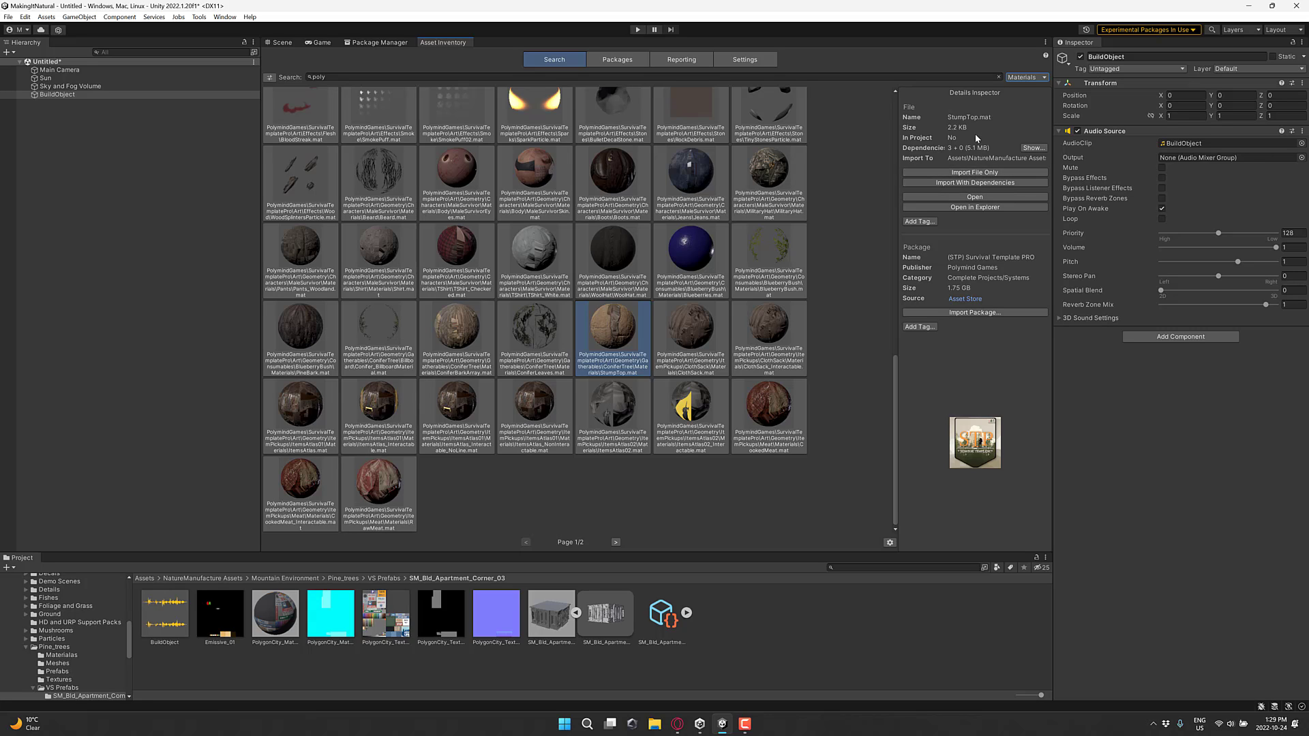
pyautogui.click(972, 182)
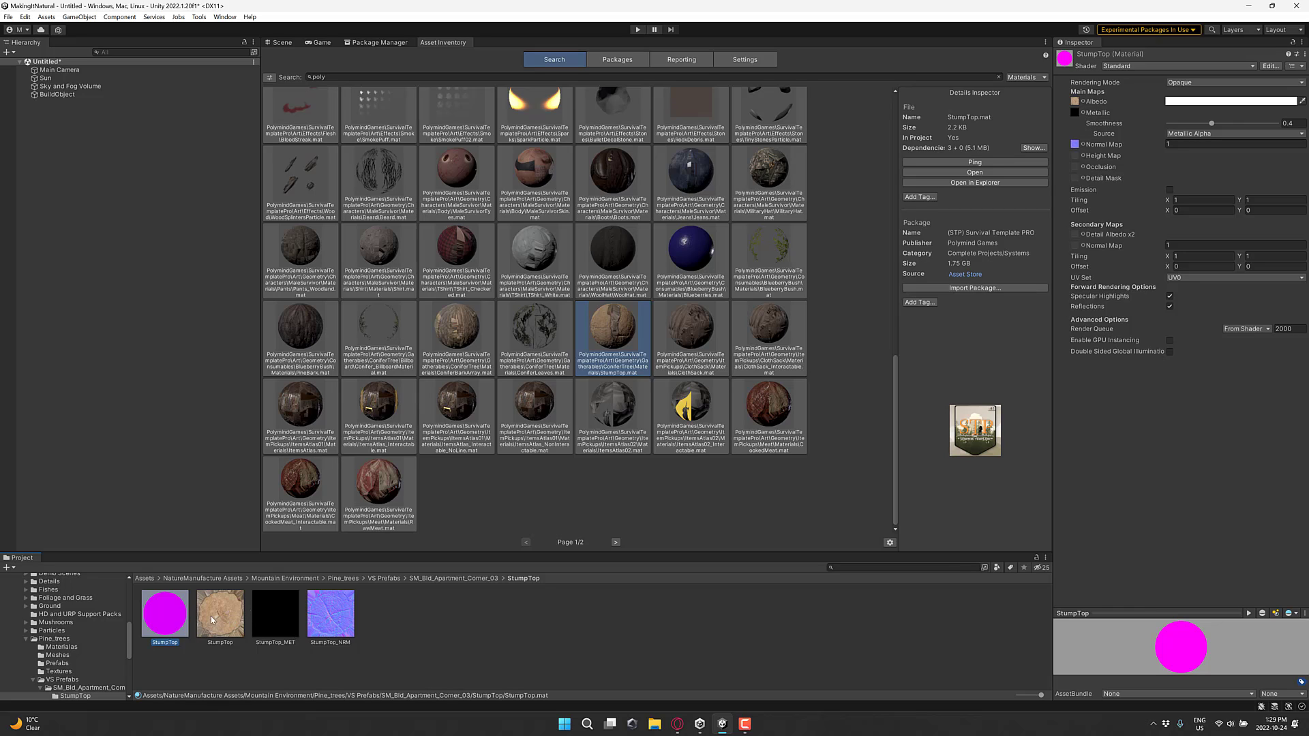
pyautogui.click(428, 652)
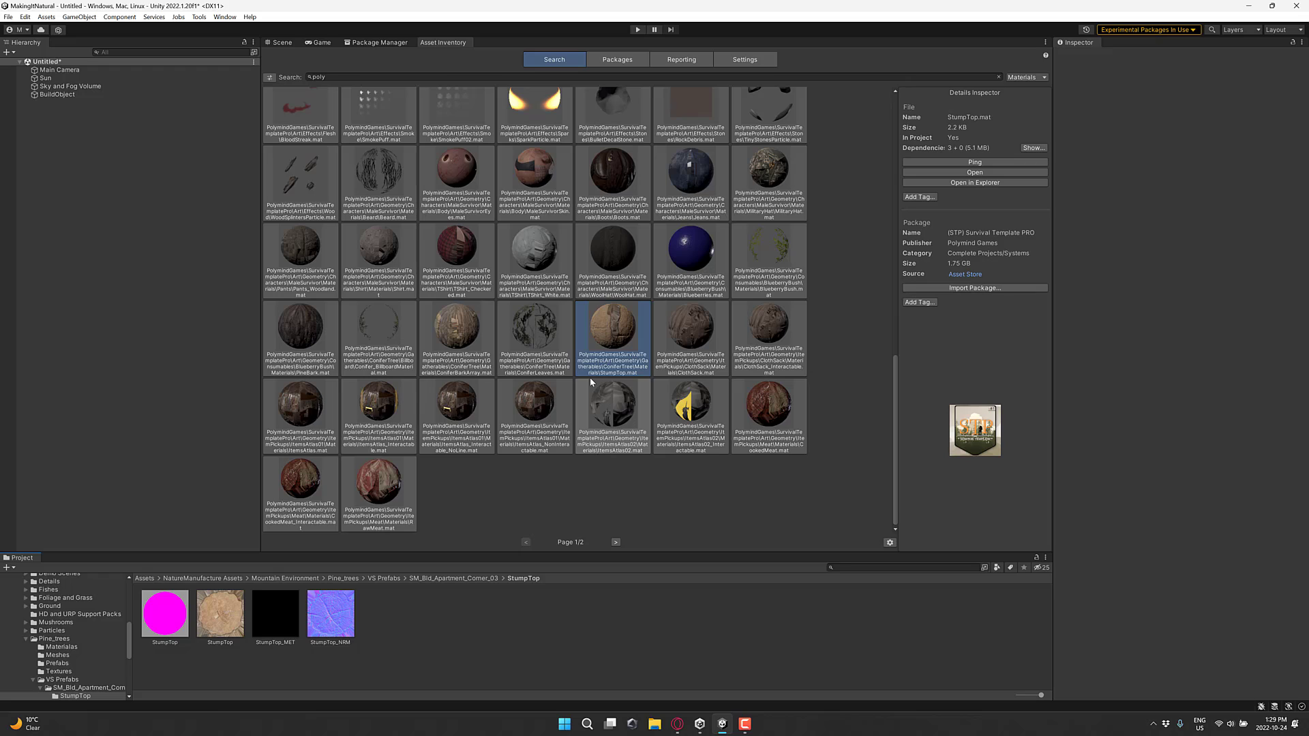
pyautogui.click(162, 615)
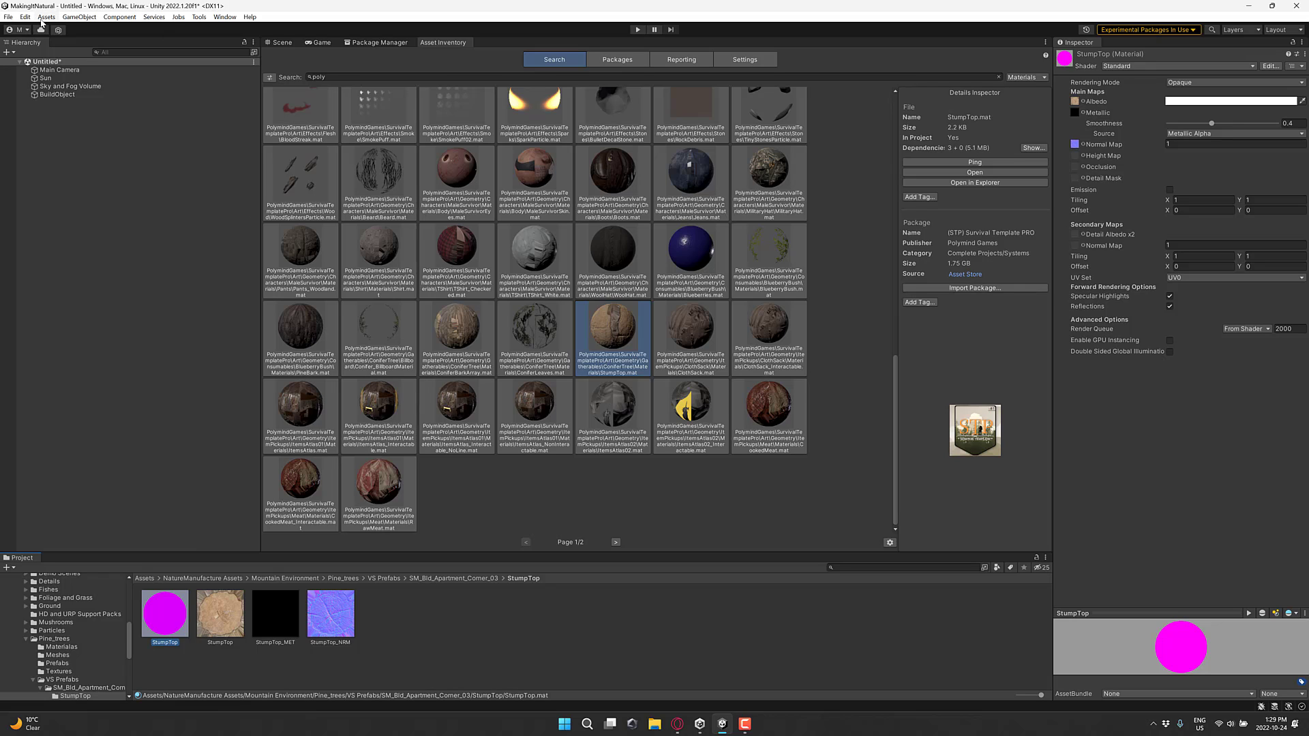
# Convert the selected StumpTop material from Built-in to the HDRP/Lit shader.
pyautogui.click(25, 17)
pyautogui.moveTo(45, 18)
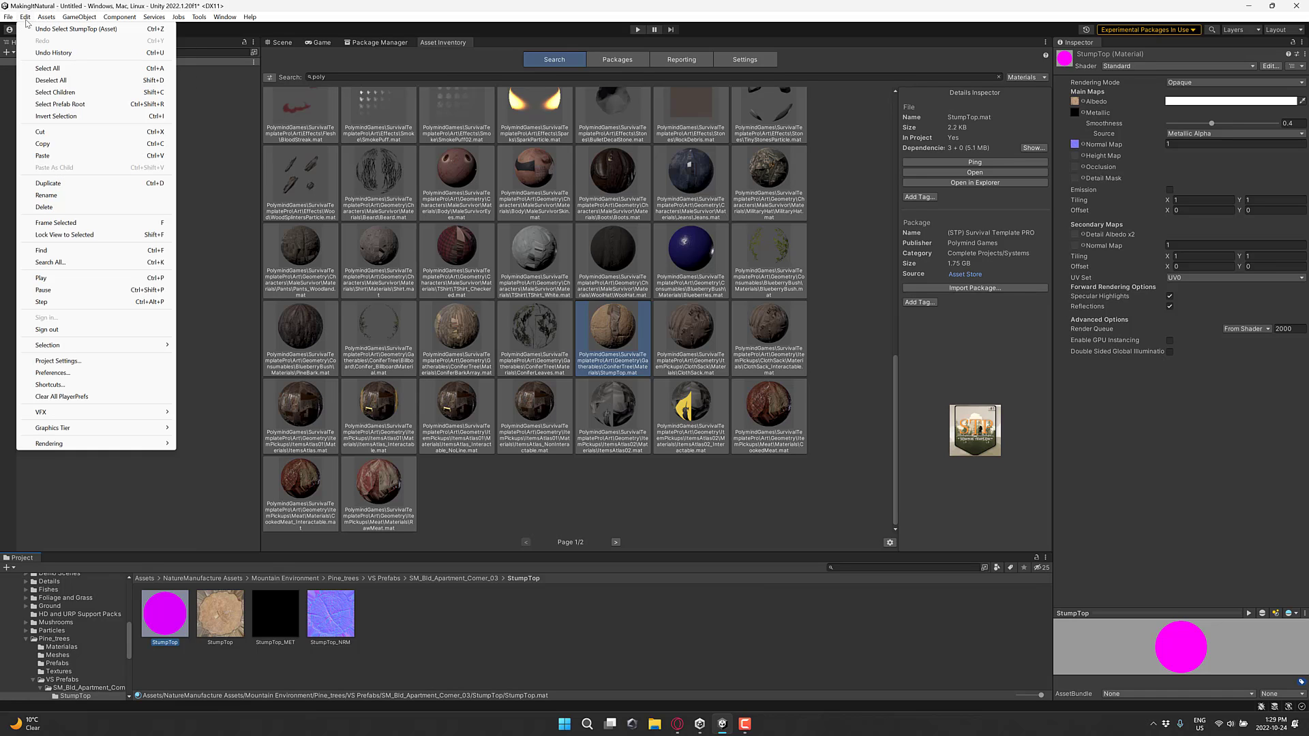
pyautogui.moveTo(88, 450)
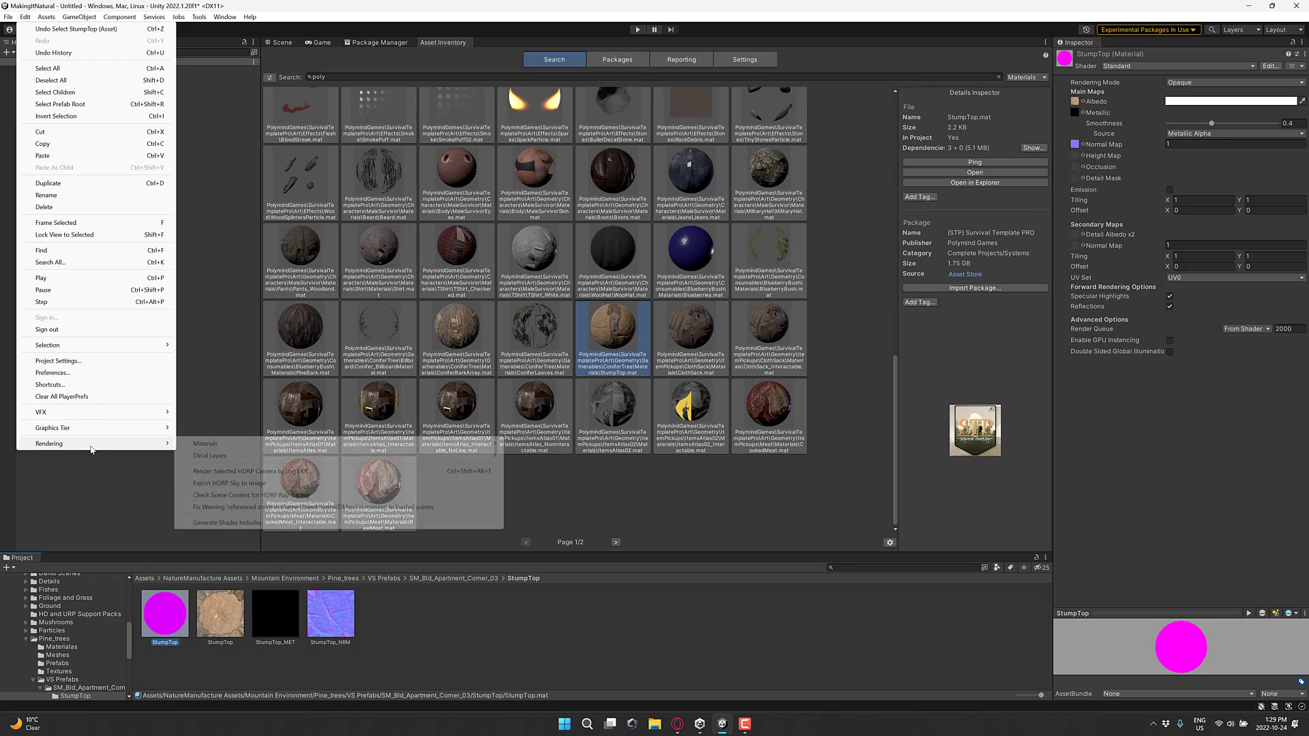
pyautogui.moveTo(436, 444)
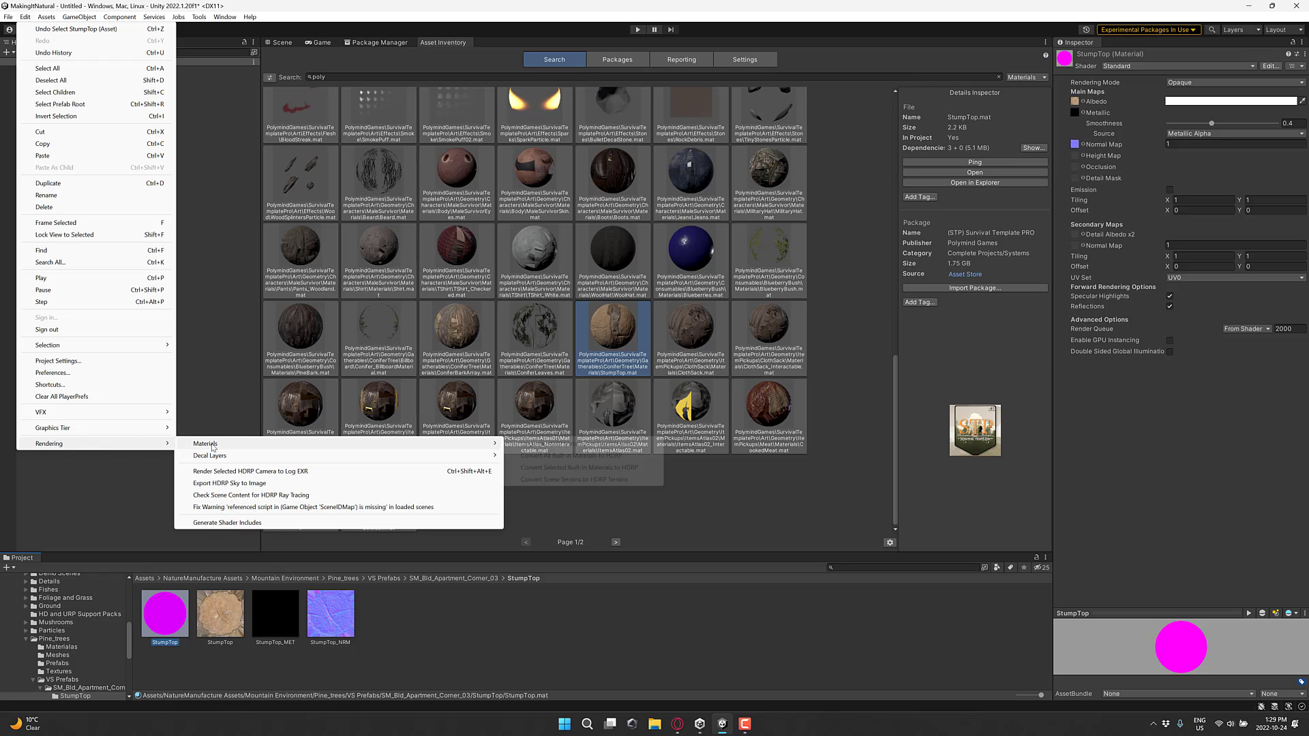
pyautogui.click(585, 468)
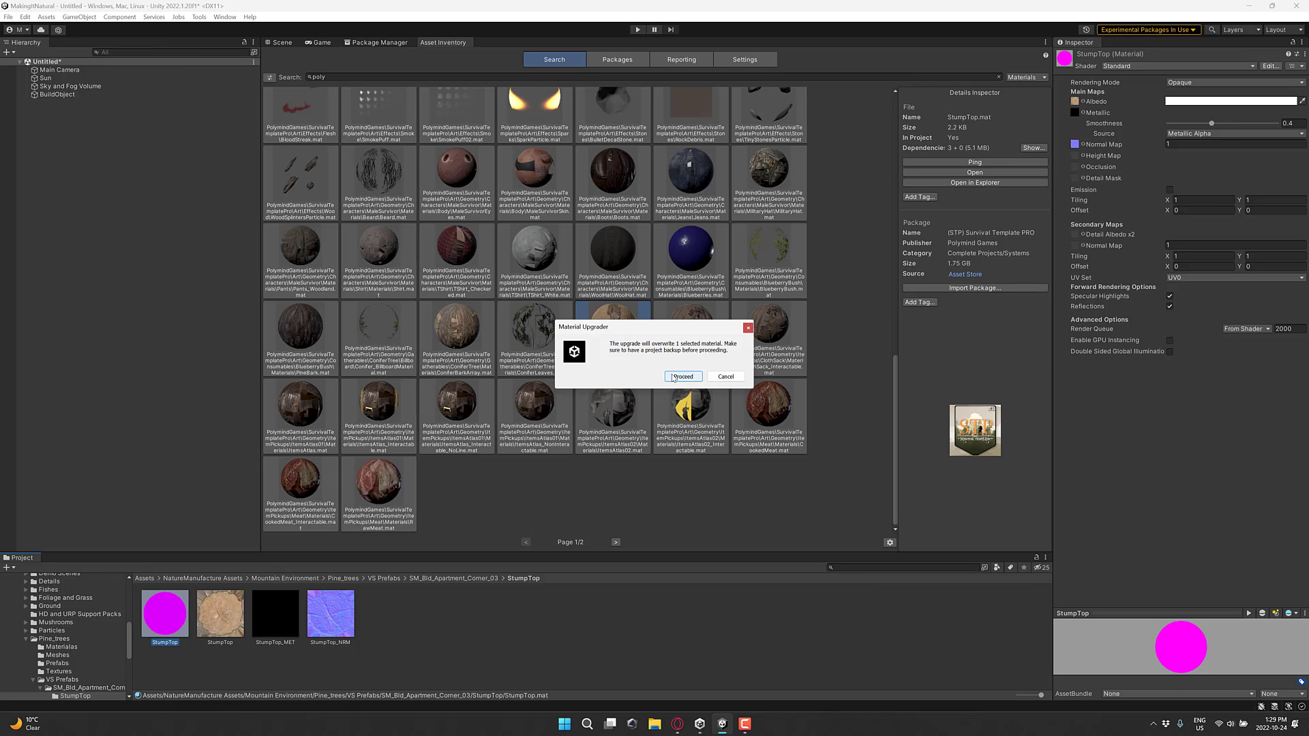
pyautogui.click(683, 379)
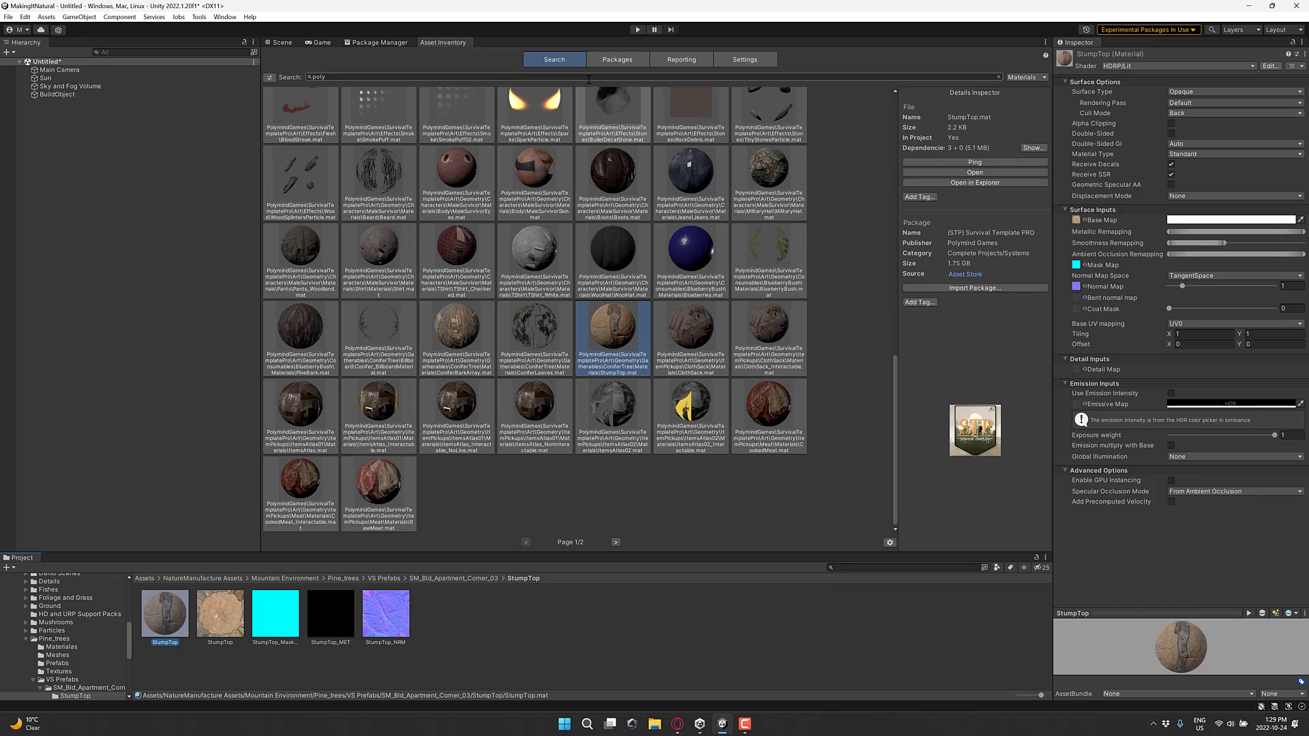
pyautogui.click(617, 59)
# Return to the 'poly' material search results and open the asset type filter list.
pyautogui.scroll(-20, 410, 450)
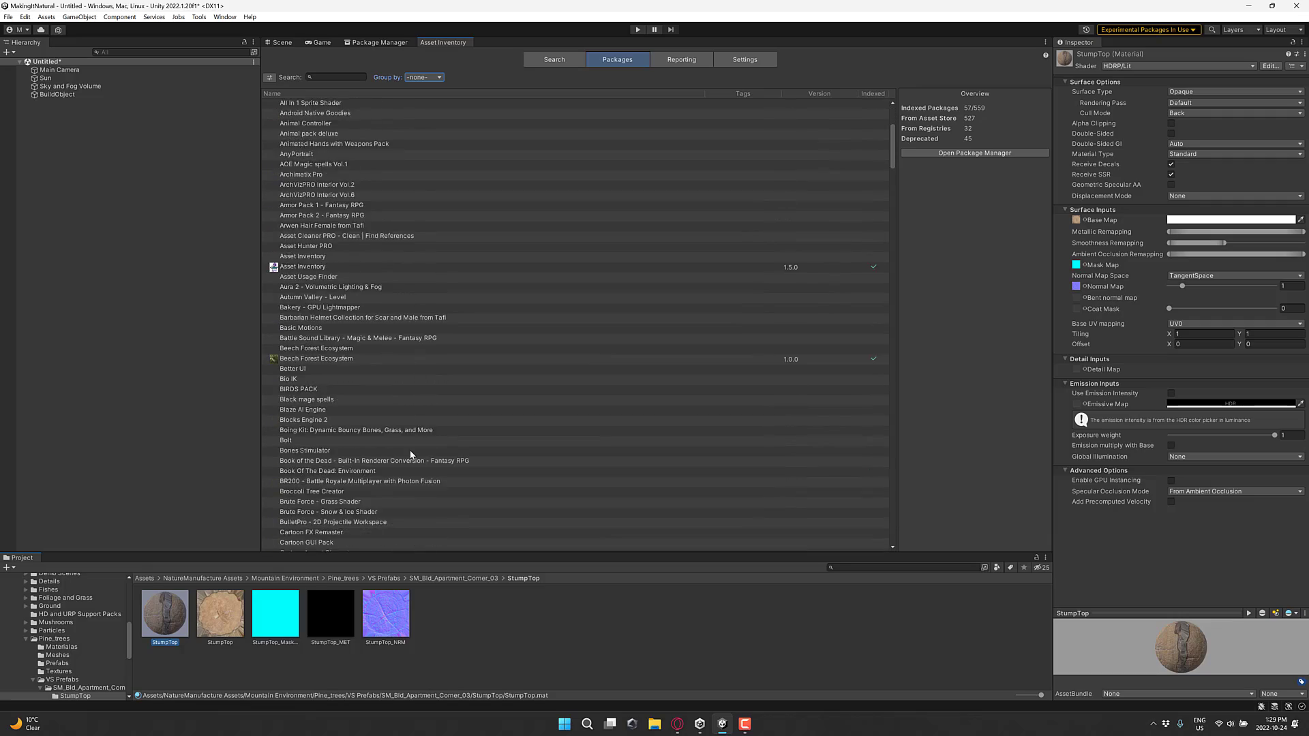
pyautogui.scroll(20, 411, 454)
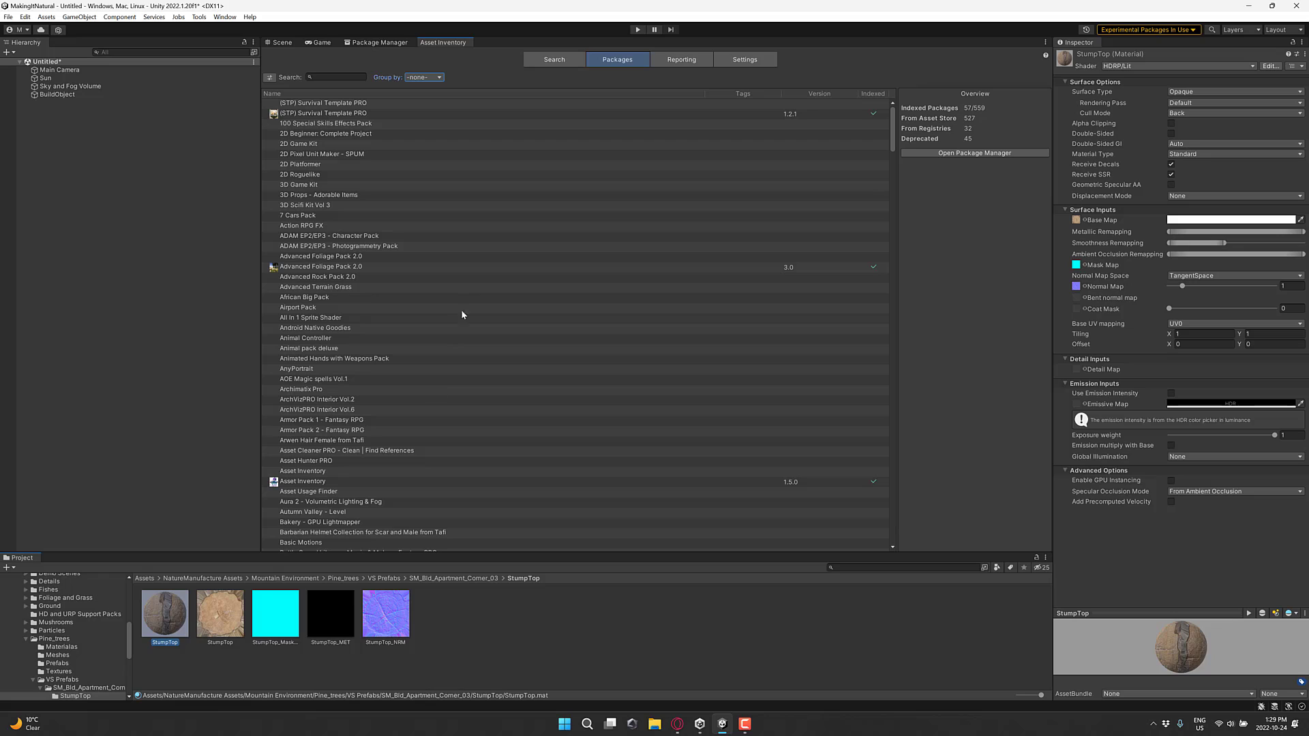
pyautogui.click(554, 60)
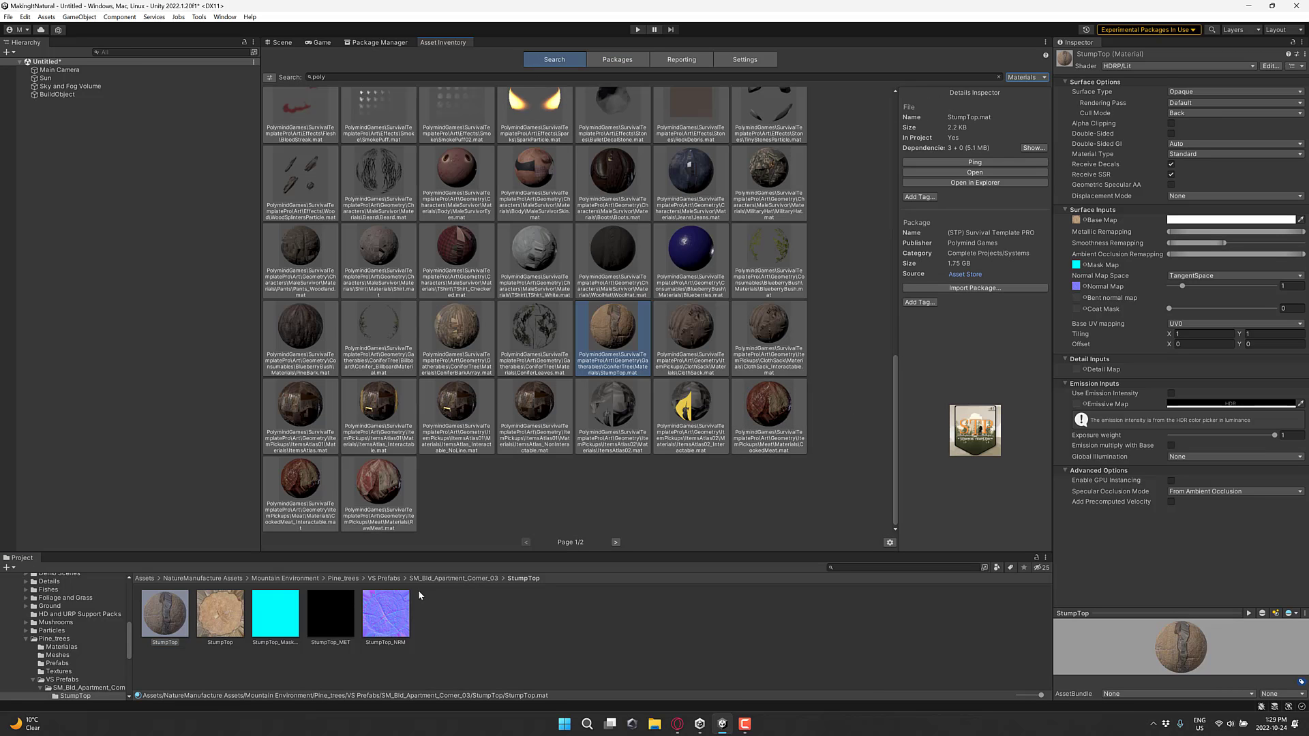
pyautogui.click(1026, 77)
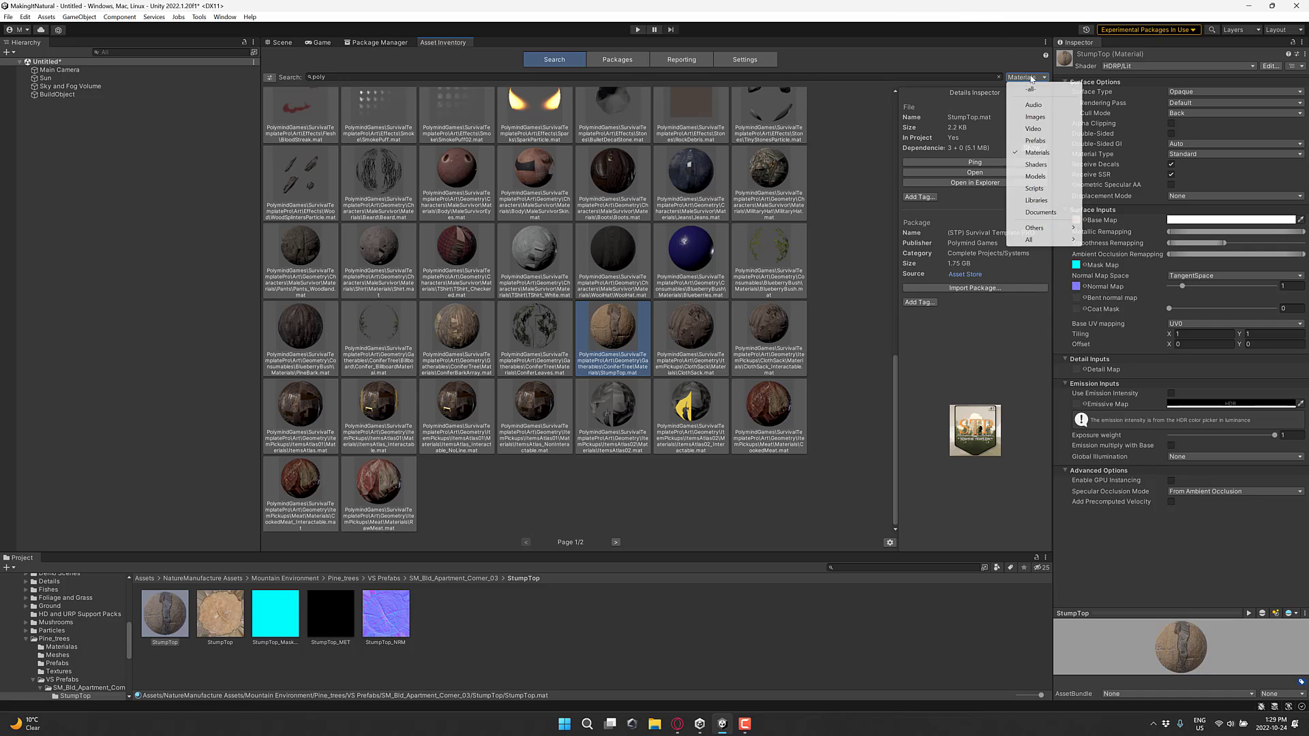
# Filter results to prefabs, import Character_BusinessWoman with its dependencies, and show the Scene view.
pyautogui.click(1037, 140)
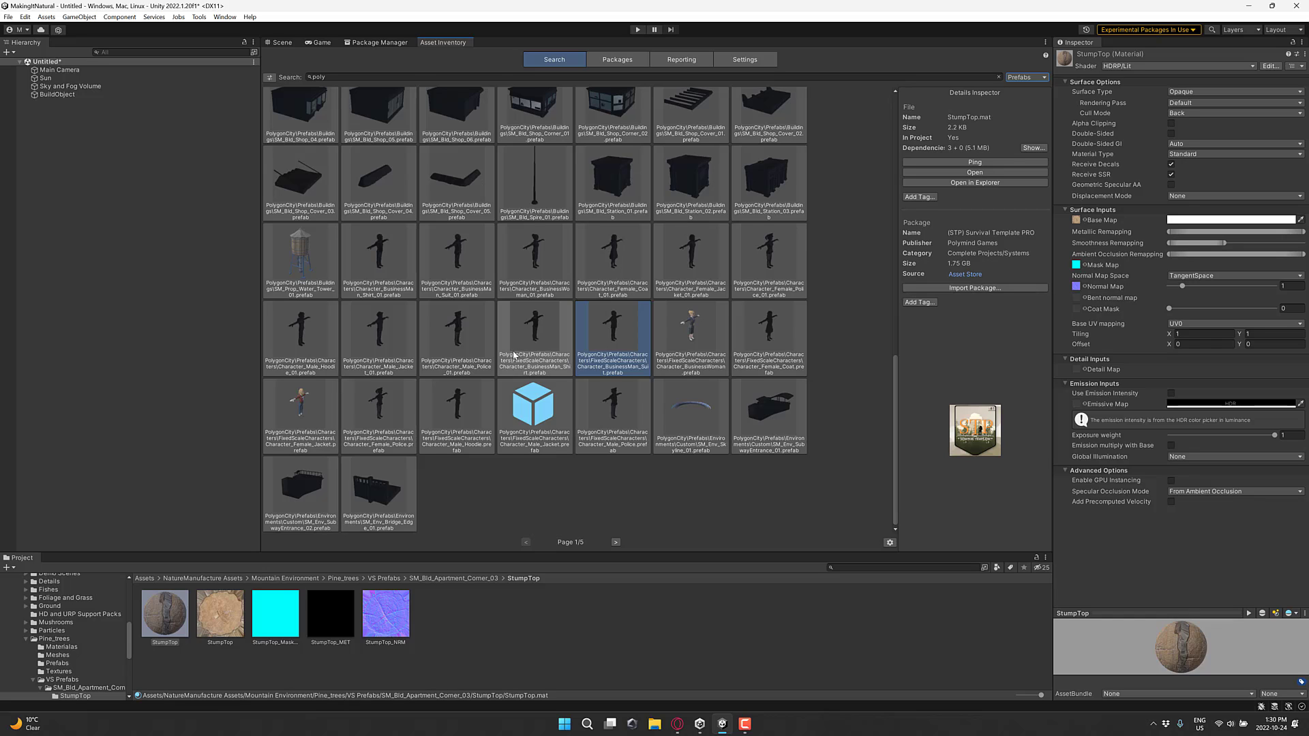
pyautogui.click(690, 335)
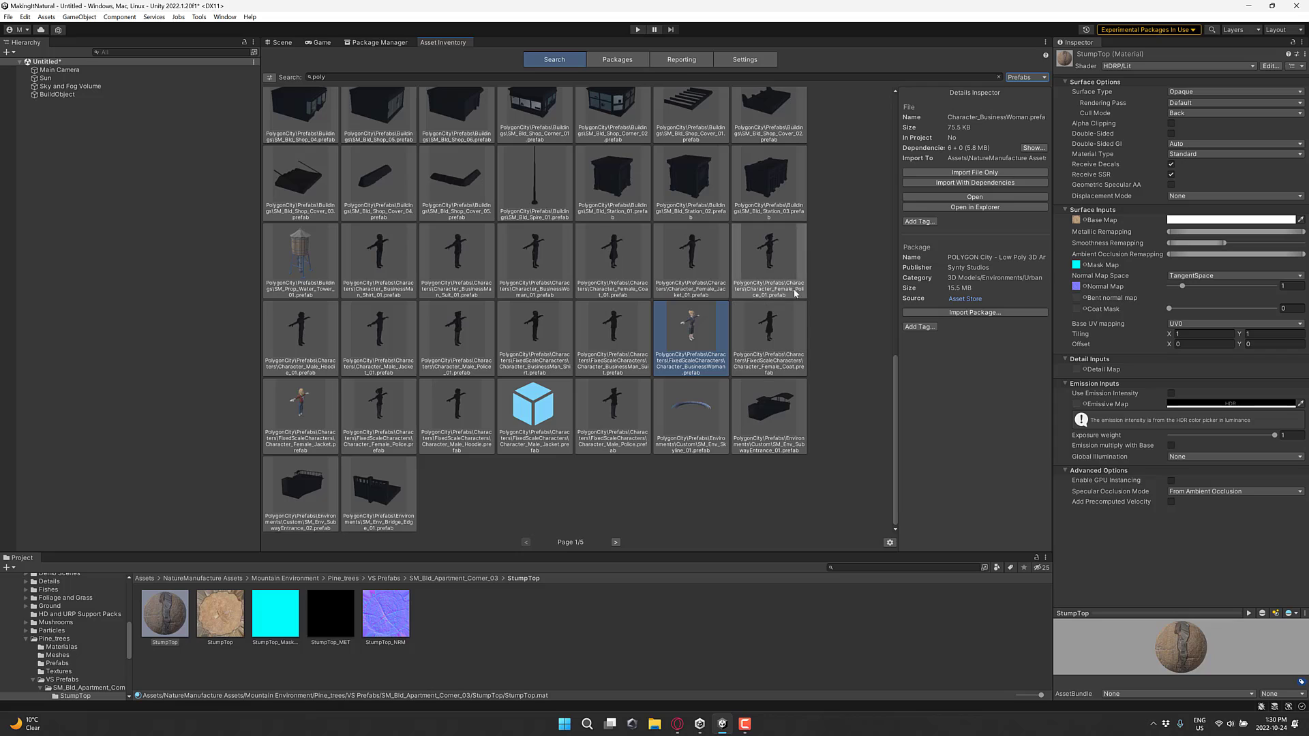
pyautogui.click(952, 198)
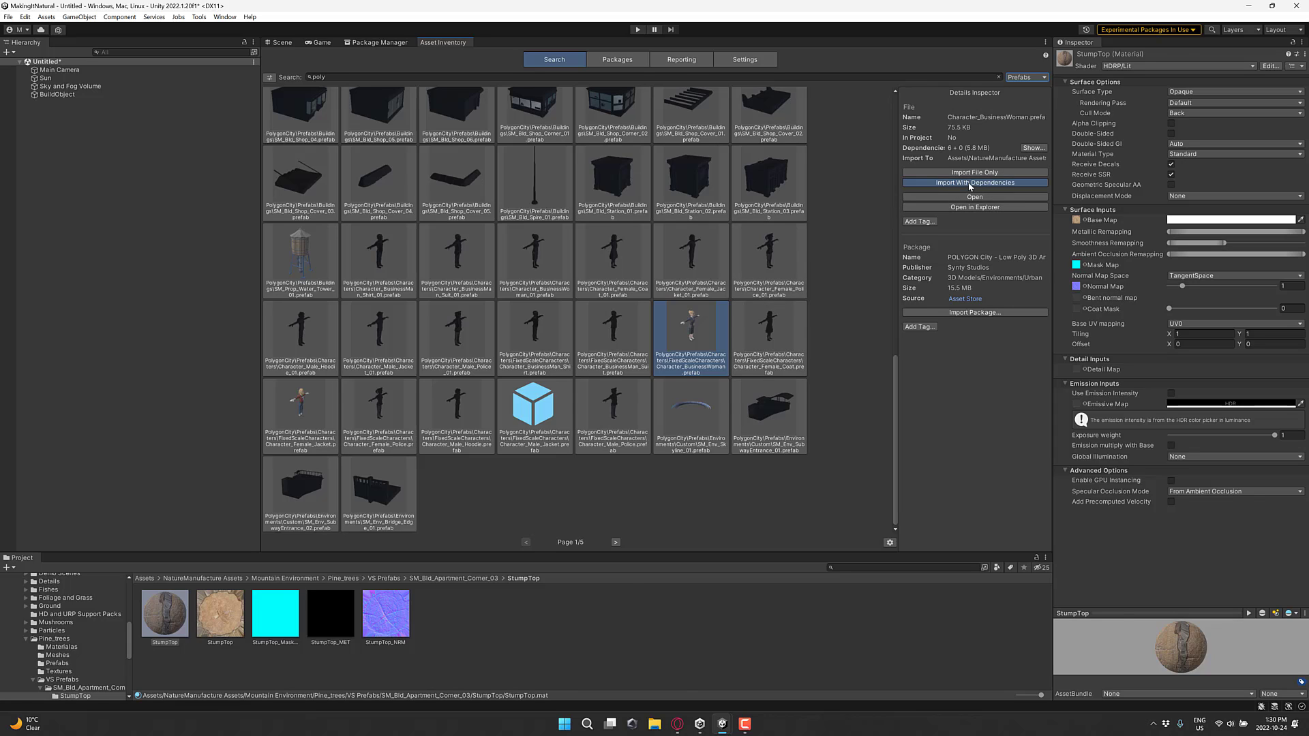
pyautogui.click(971, 184)
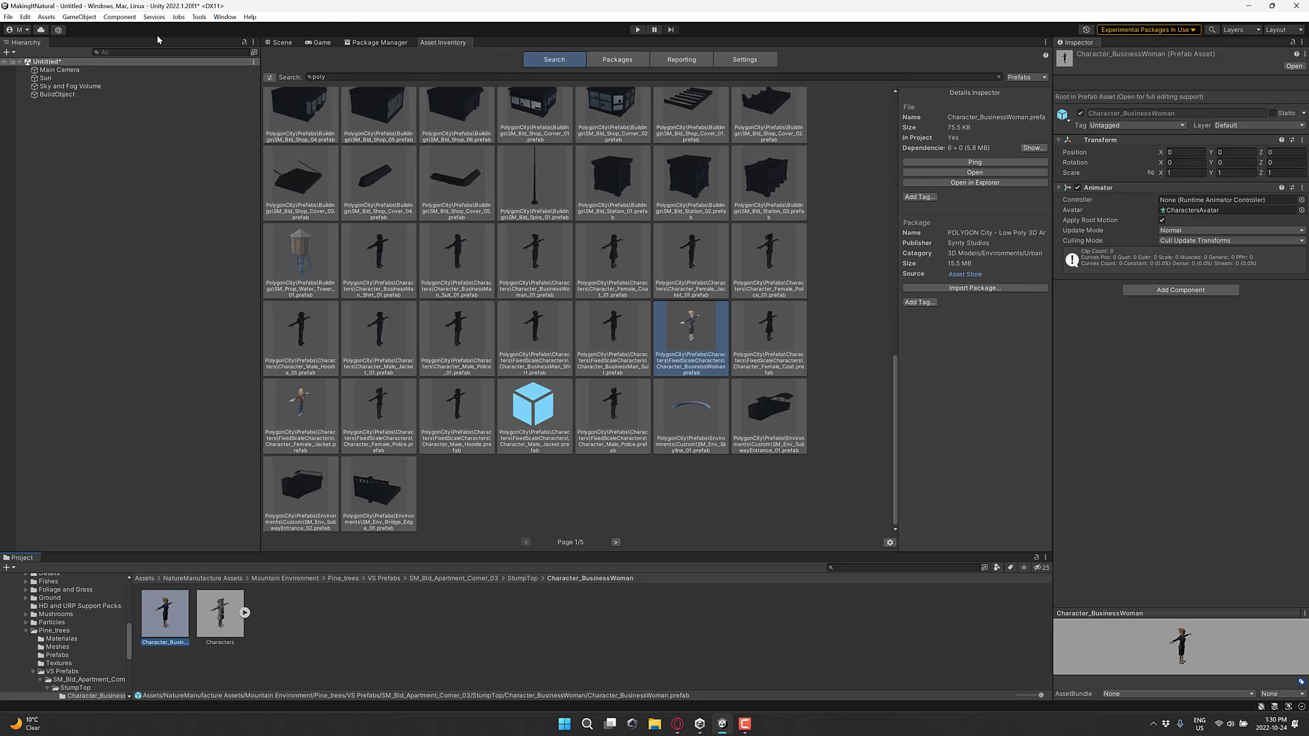
pyautogui.click(285, 43)
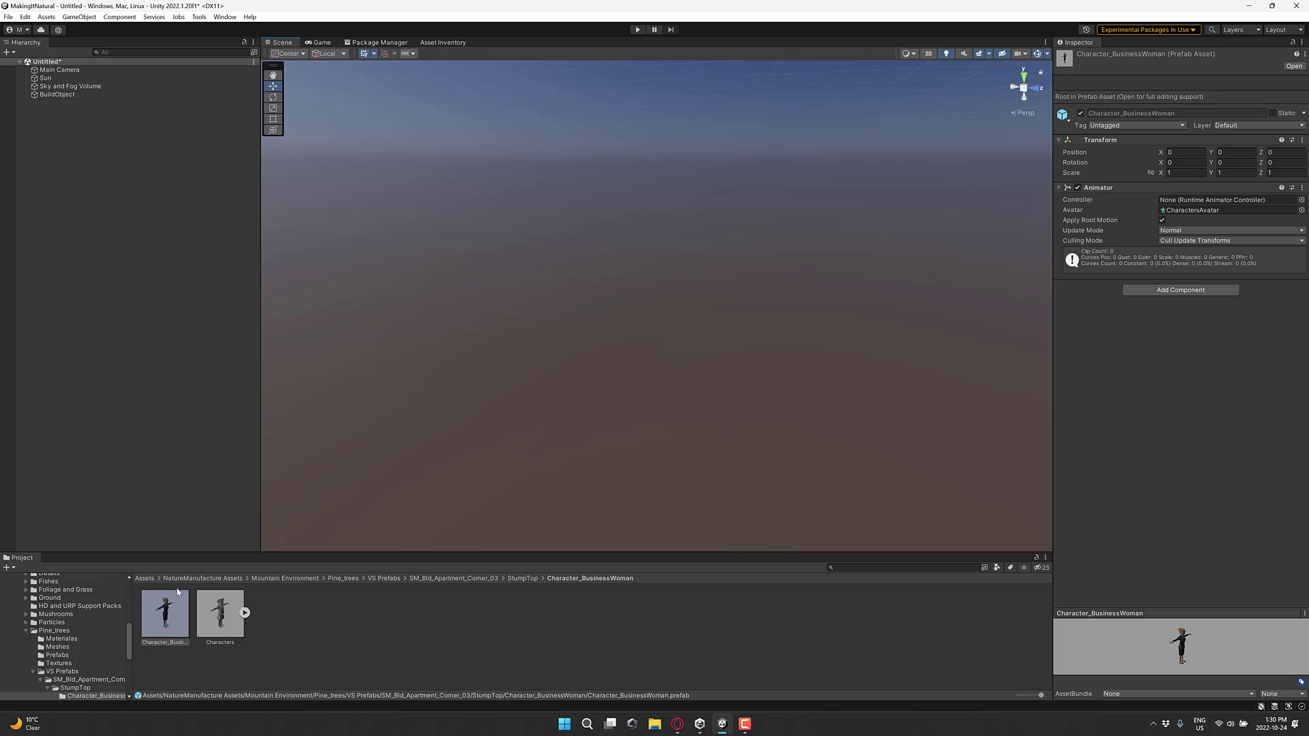
# Drag Character_BusinessWoman into the scene and list the Characters model's sub-assets.
pyautogui.moveTo(170, 609); pyautogui.dragTo(533, 321)
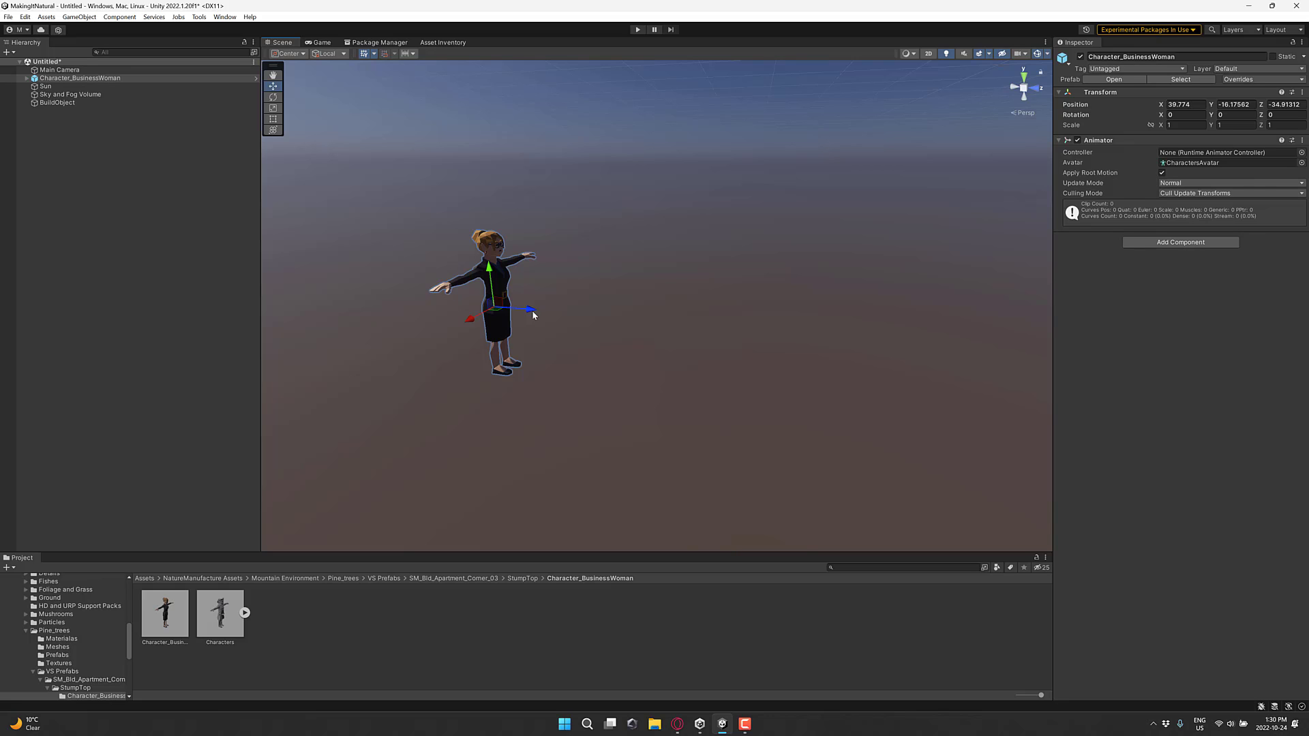
pyautogui.click(245, 612)
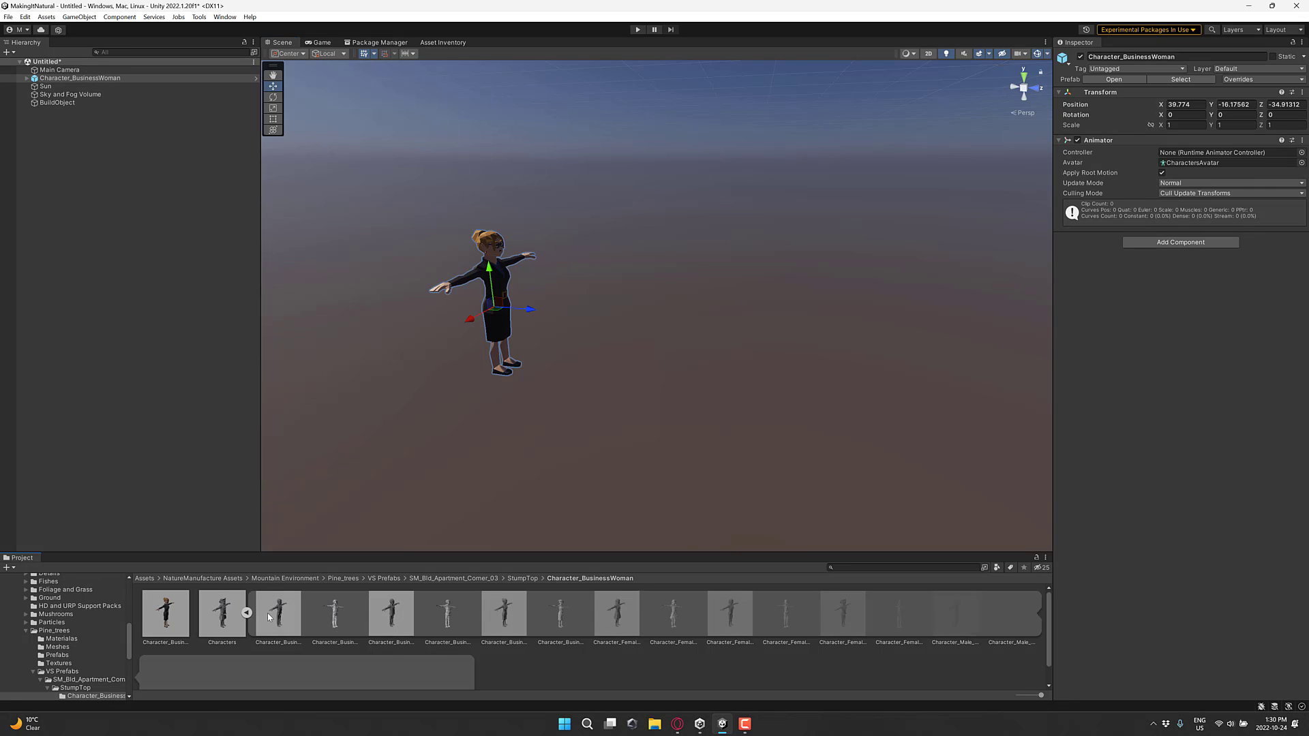
pyautogui.scroll(-1, 571, 635)
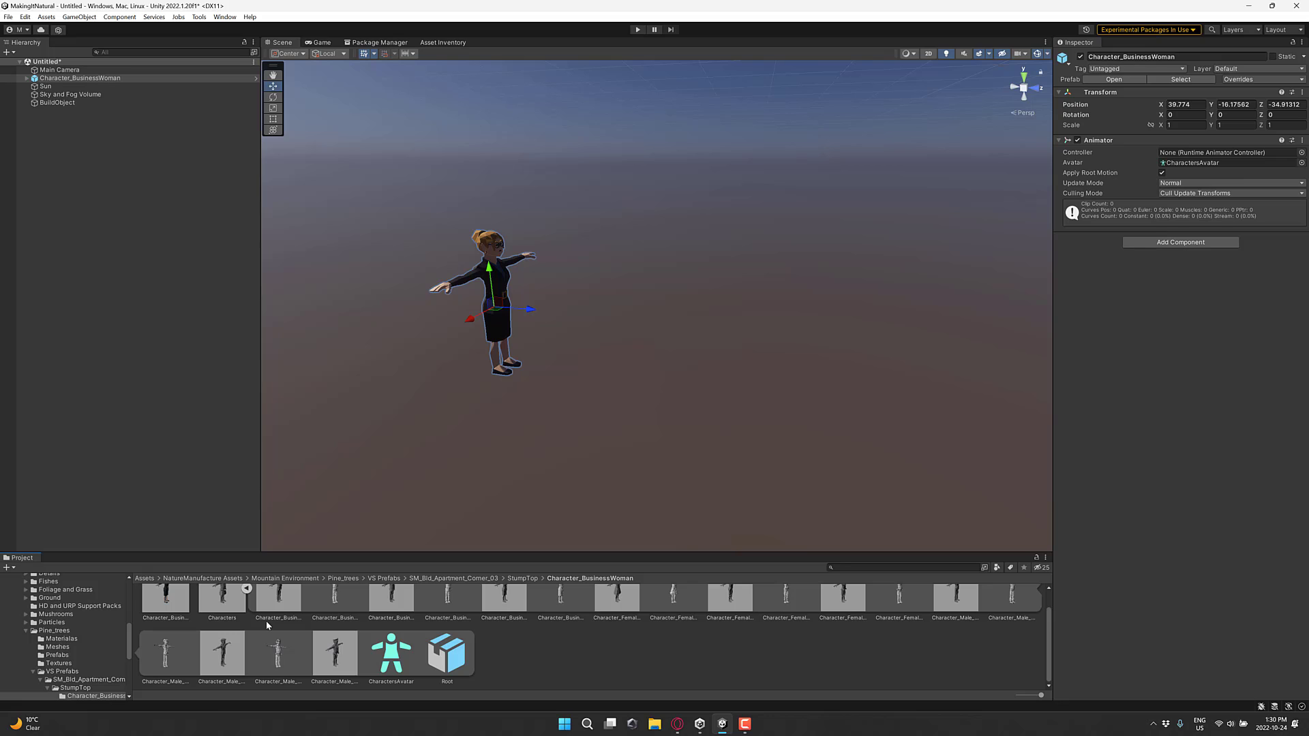
pyautogui.click(377, 43)
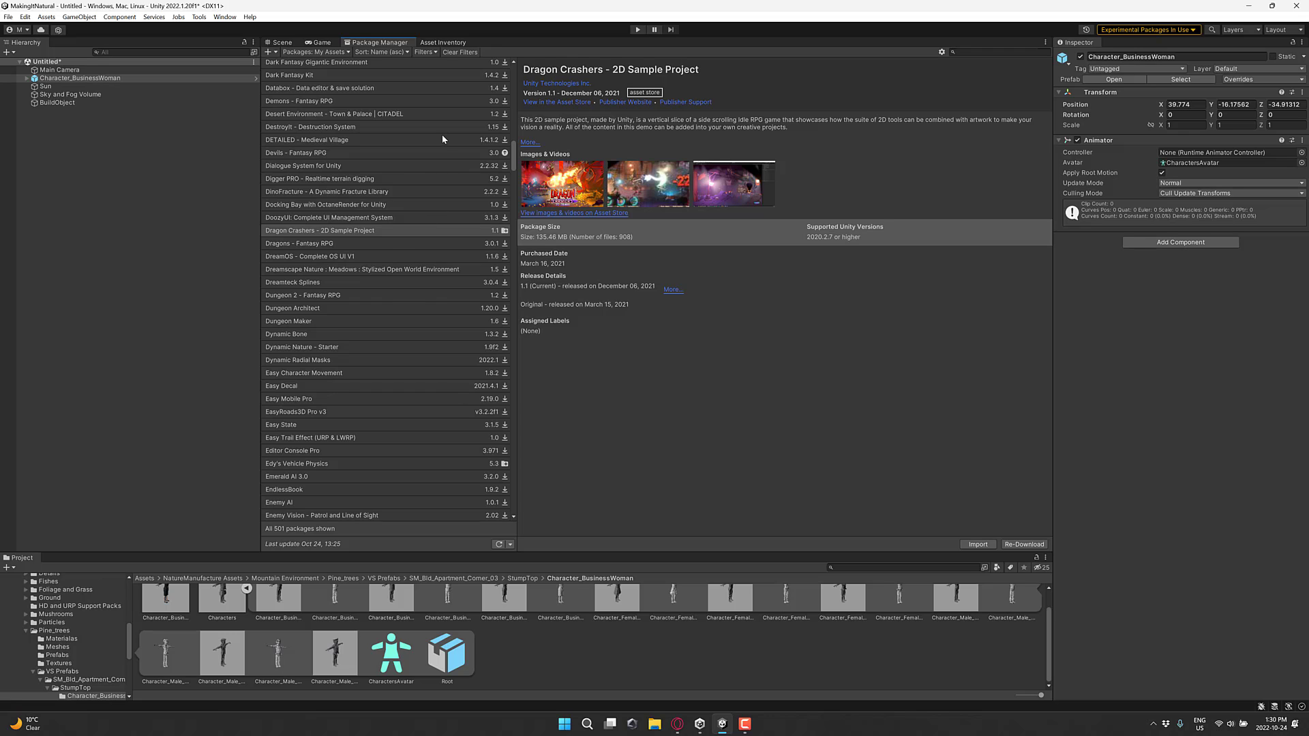
# Back in Asset Inventory, clear the 'poly' search and page through the results.
pyautogui.scroll(5, 442, 134)
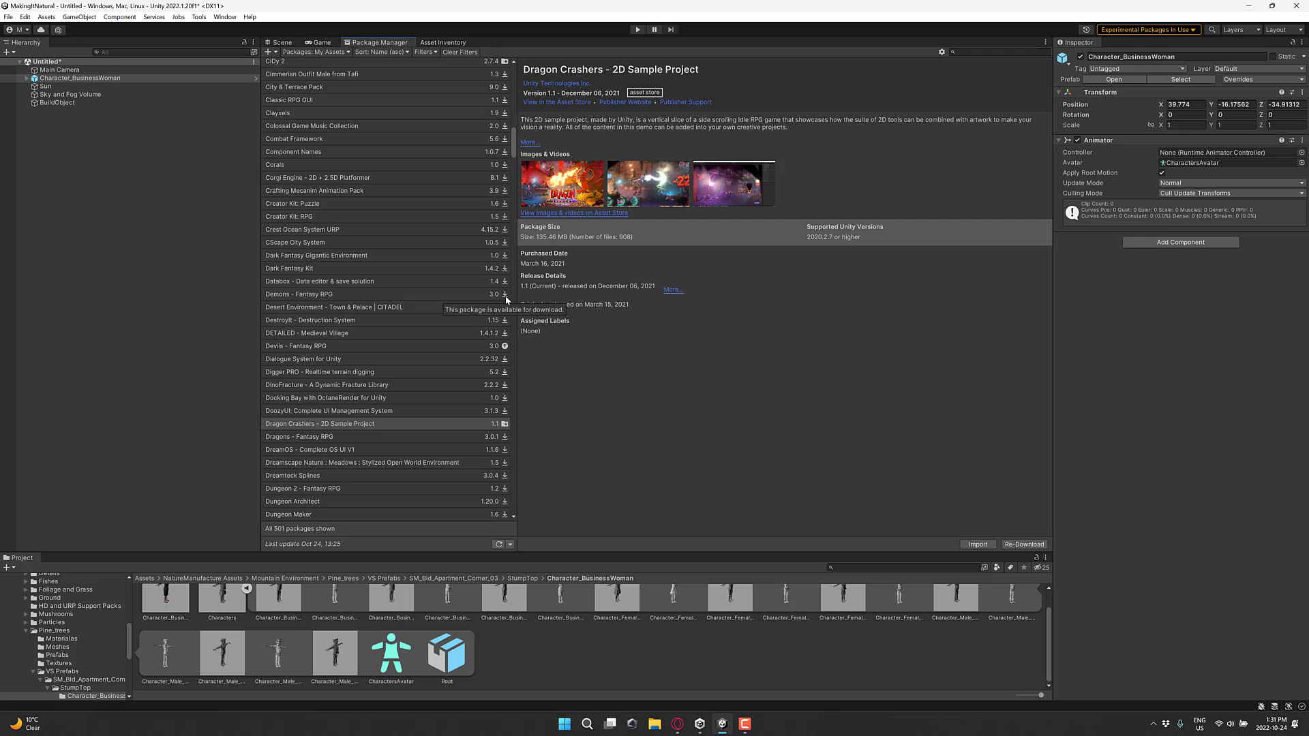
pyautogui.click(441, 42)
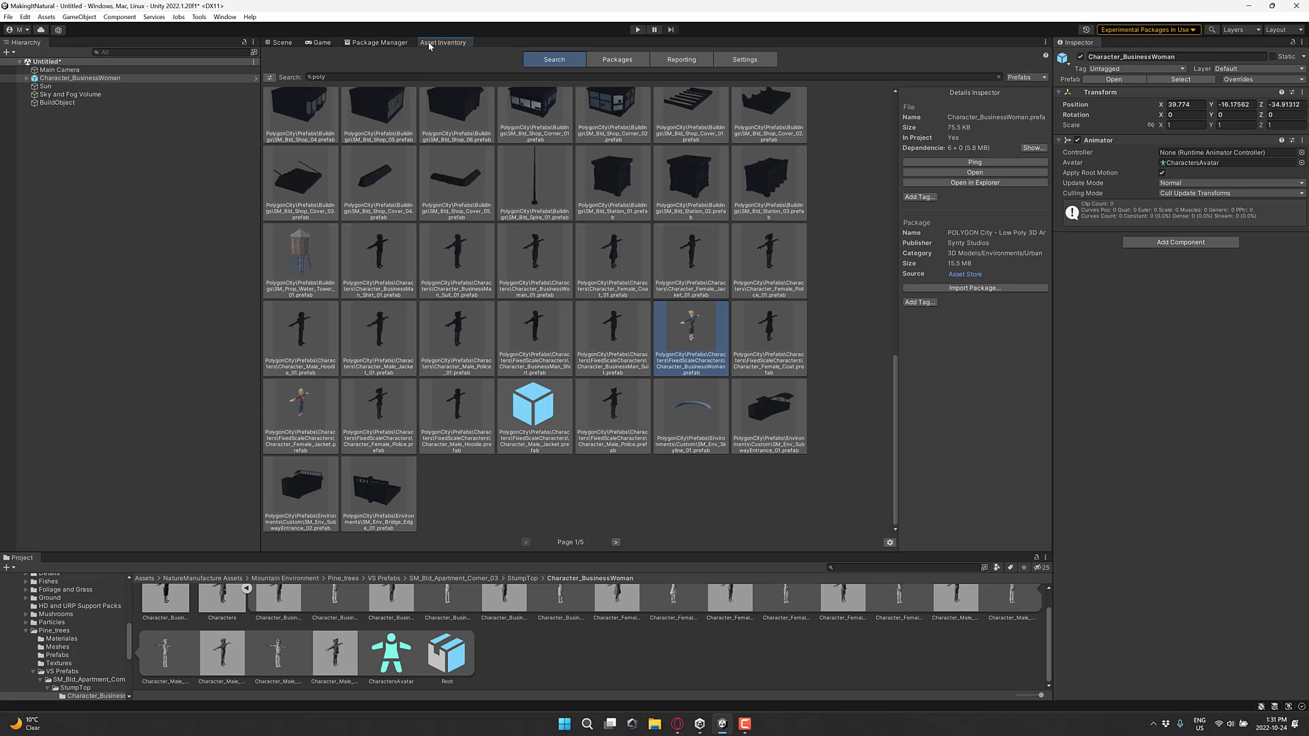
pyautogui.click(999, 77)
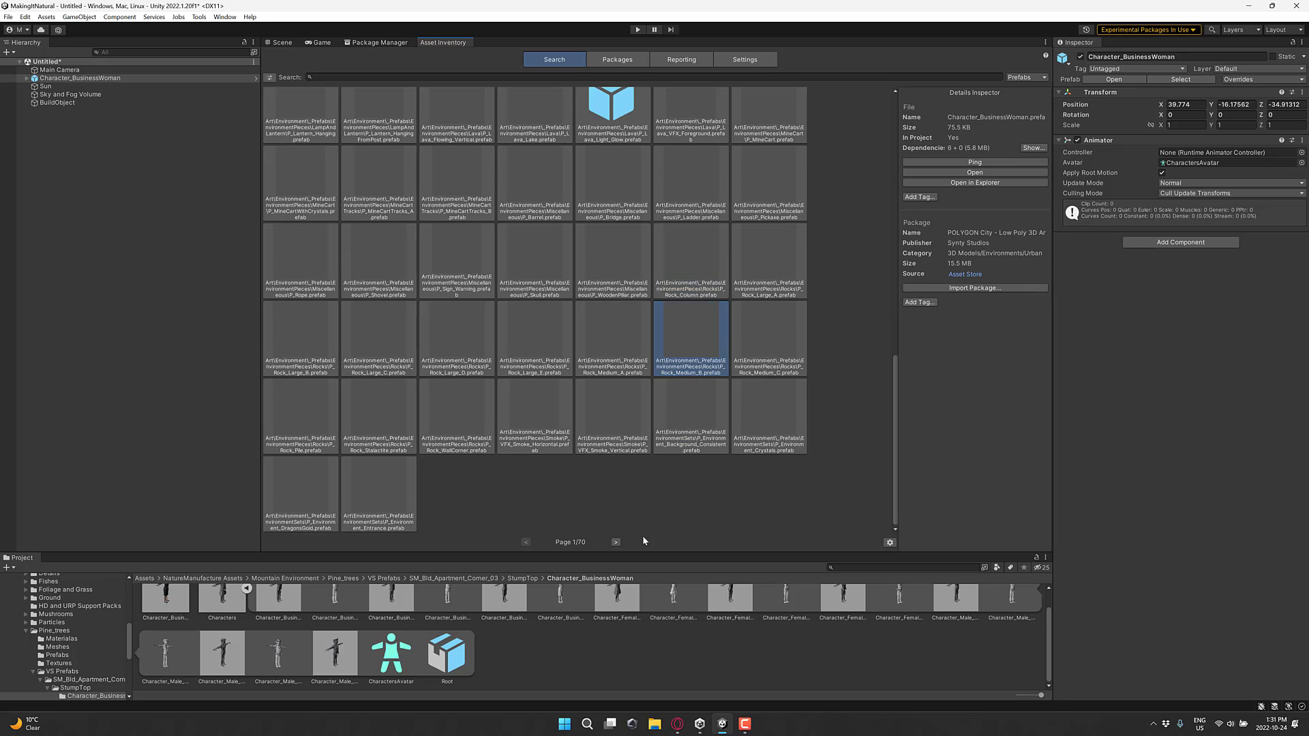
pyautogui.click(616, 543)
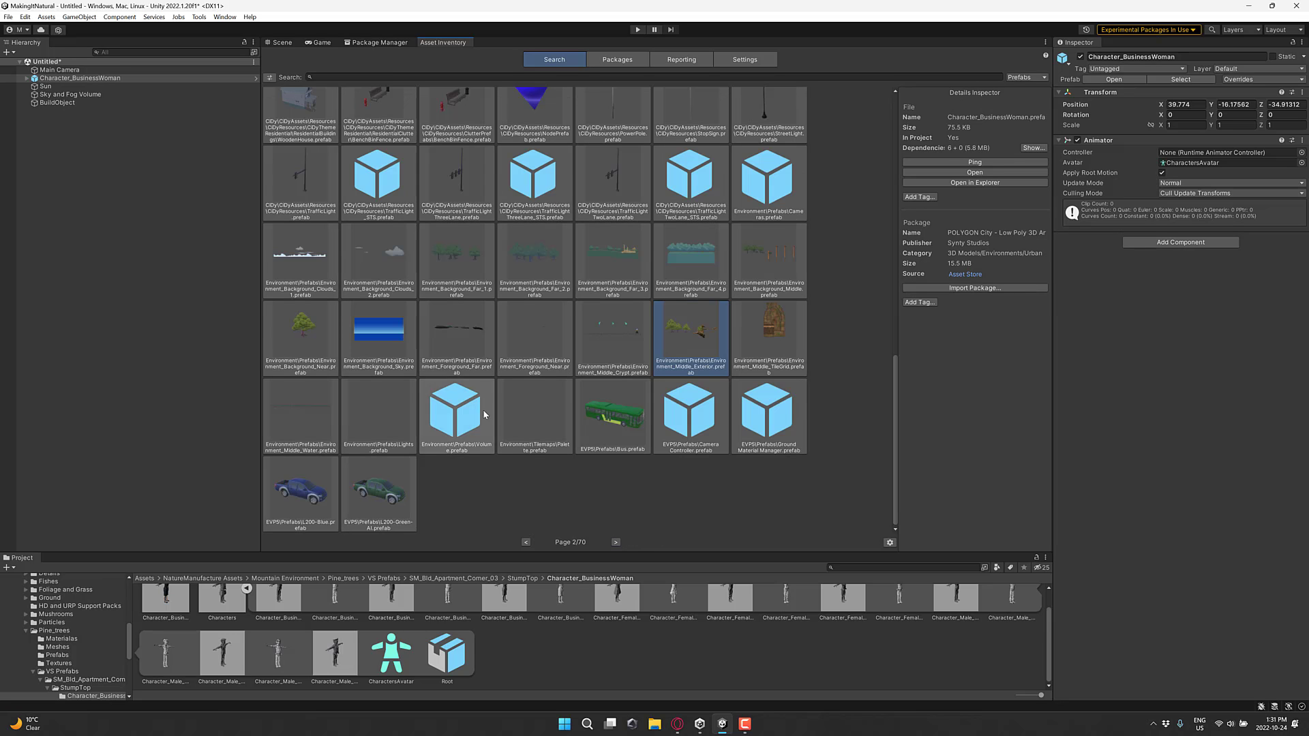
pyautogui.scroll(3, 563, 391)
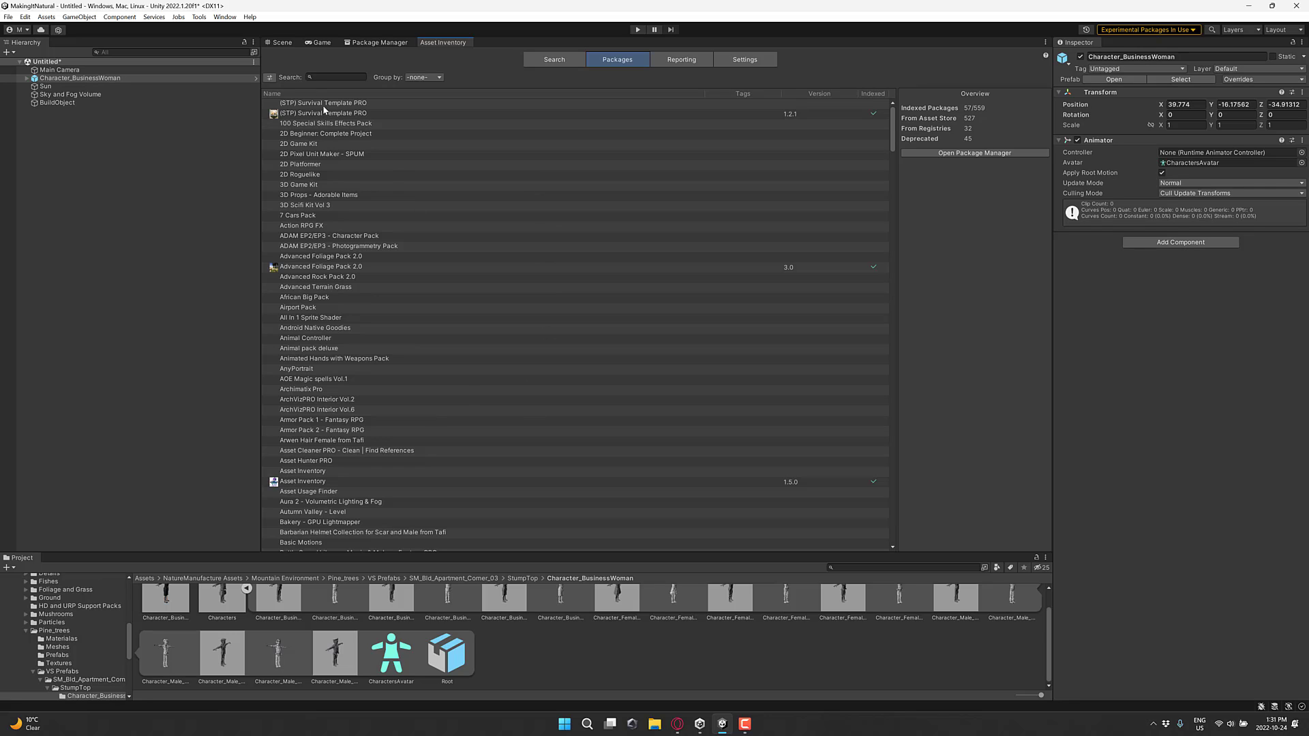
# Search packages for 'demon' and download Low Poly Character - Demons - Fantasy RPG.
pyautogui.click(320, 77)
pyautogui.write('demon')
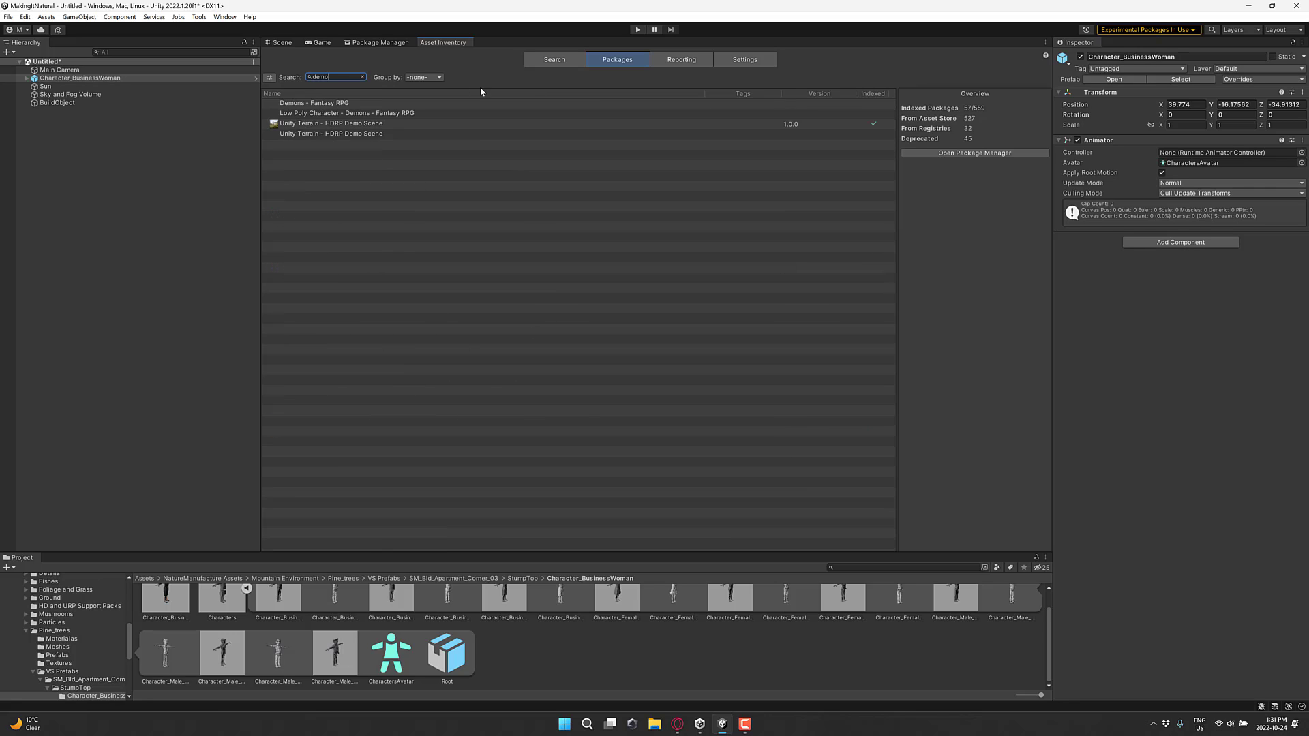
pyautogui.click(324, 113)
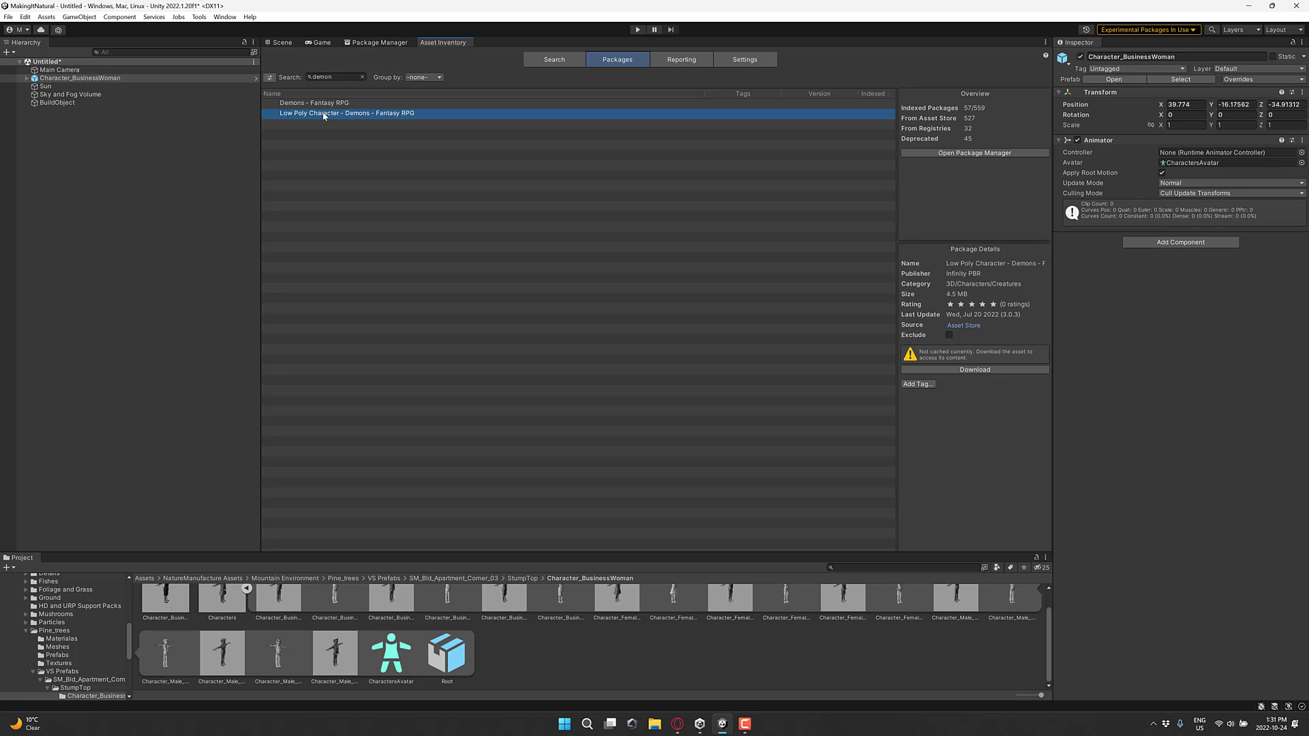
pyautogui.click(974, 371)
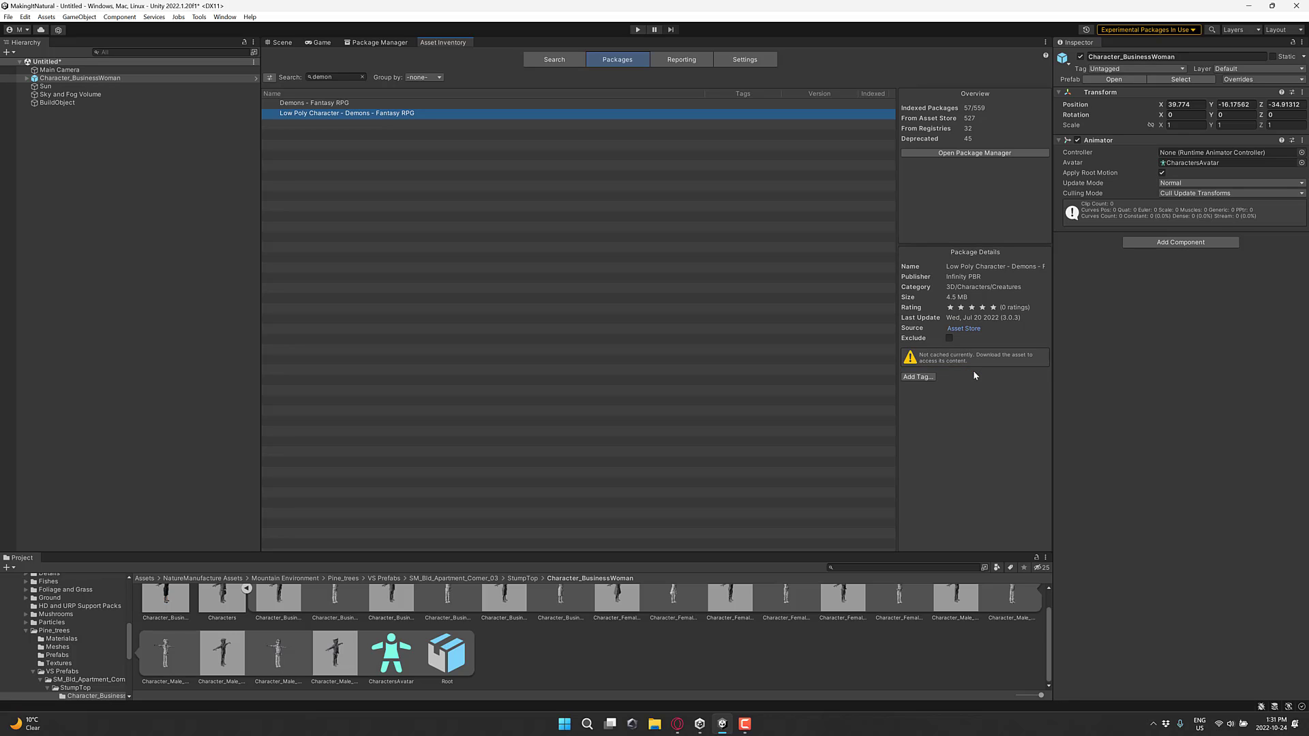
# Run Update Local Index and Update Asset Store Data so Demons shows version 3.0.3.
pyautogui.click(745, 59)
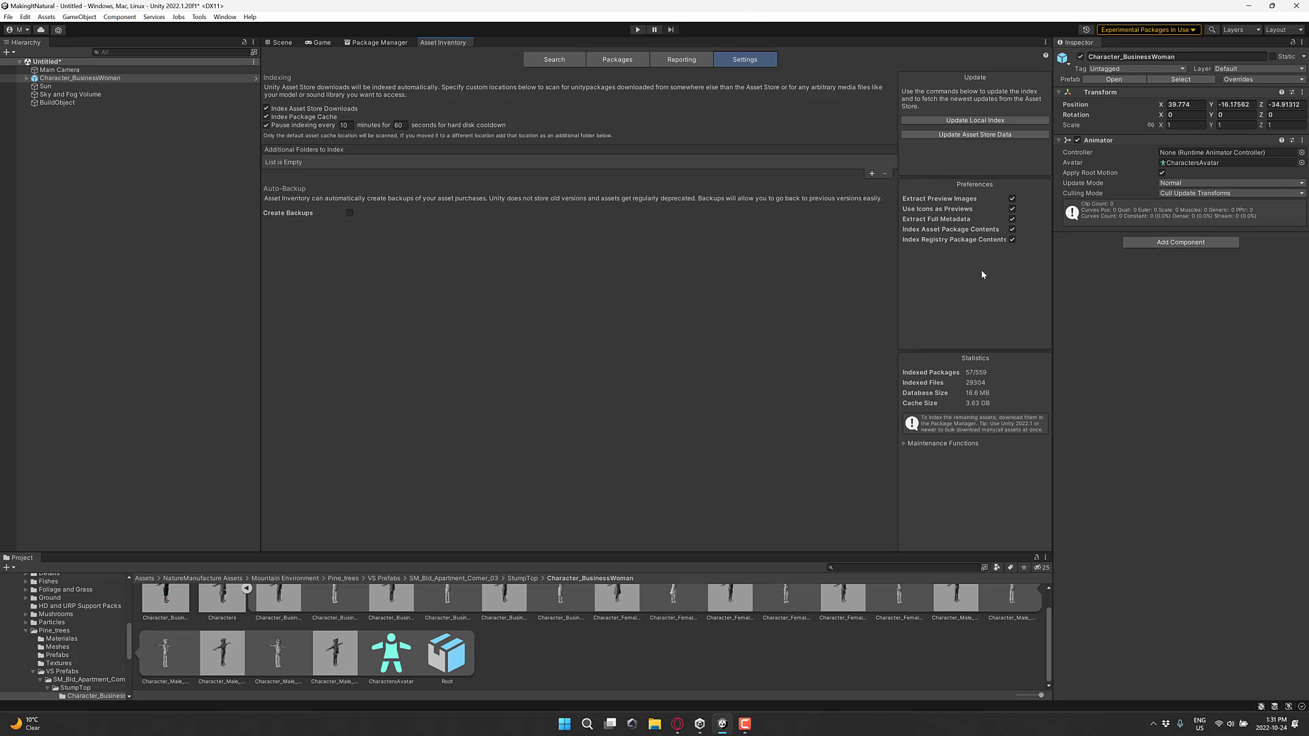
pyautogui.click(979, 122)
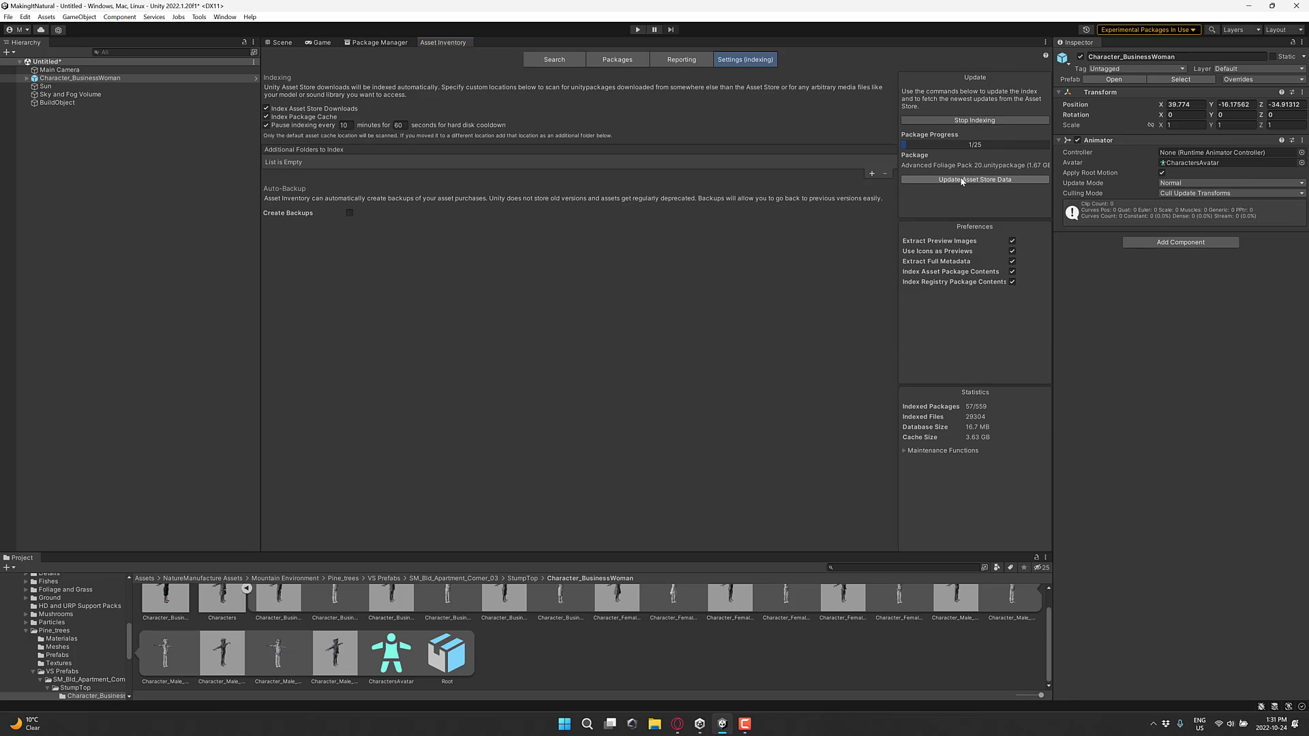
pyautogui.click(980, 180)
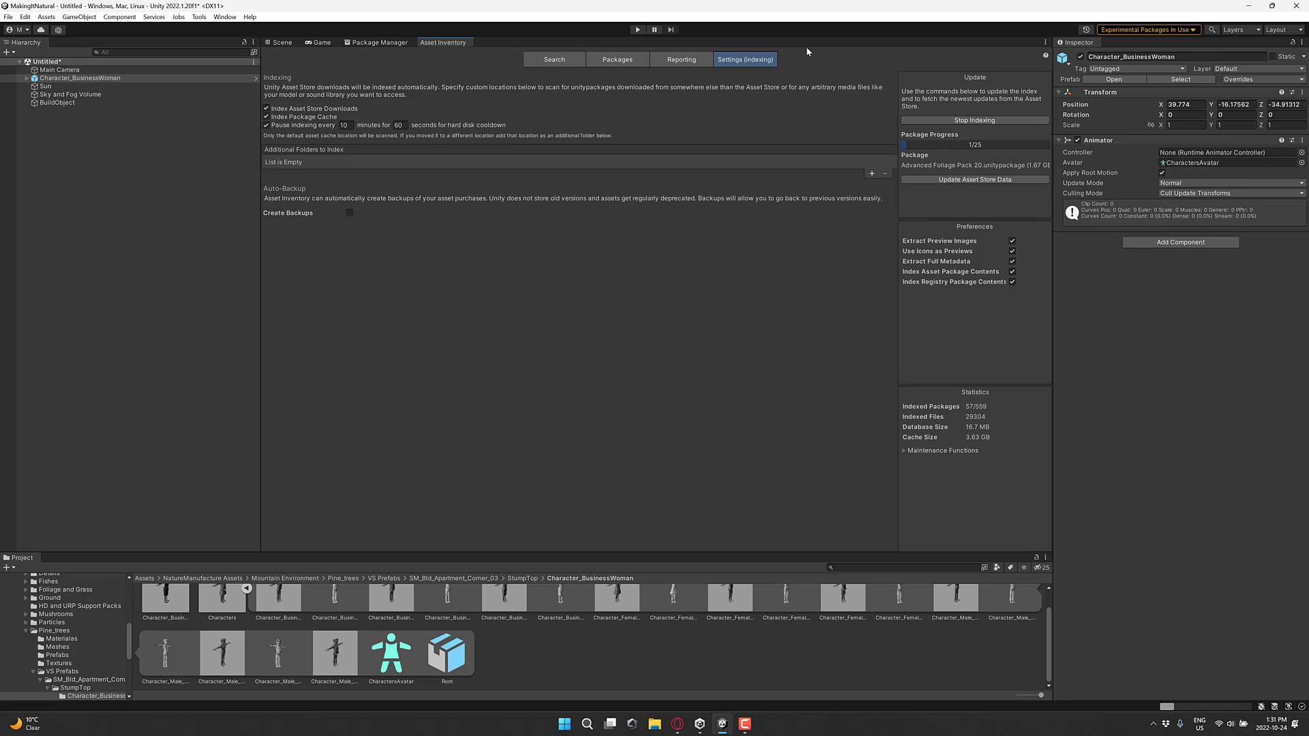
pyautogui.click(618, 60)
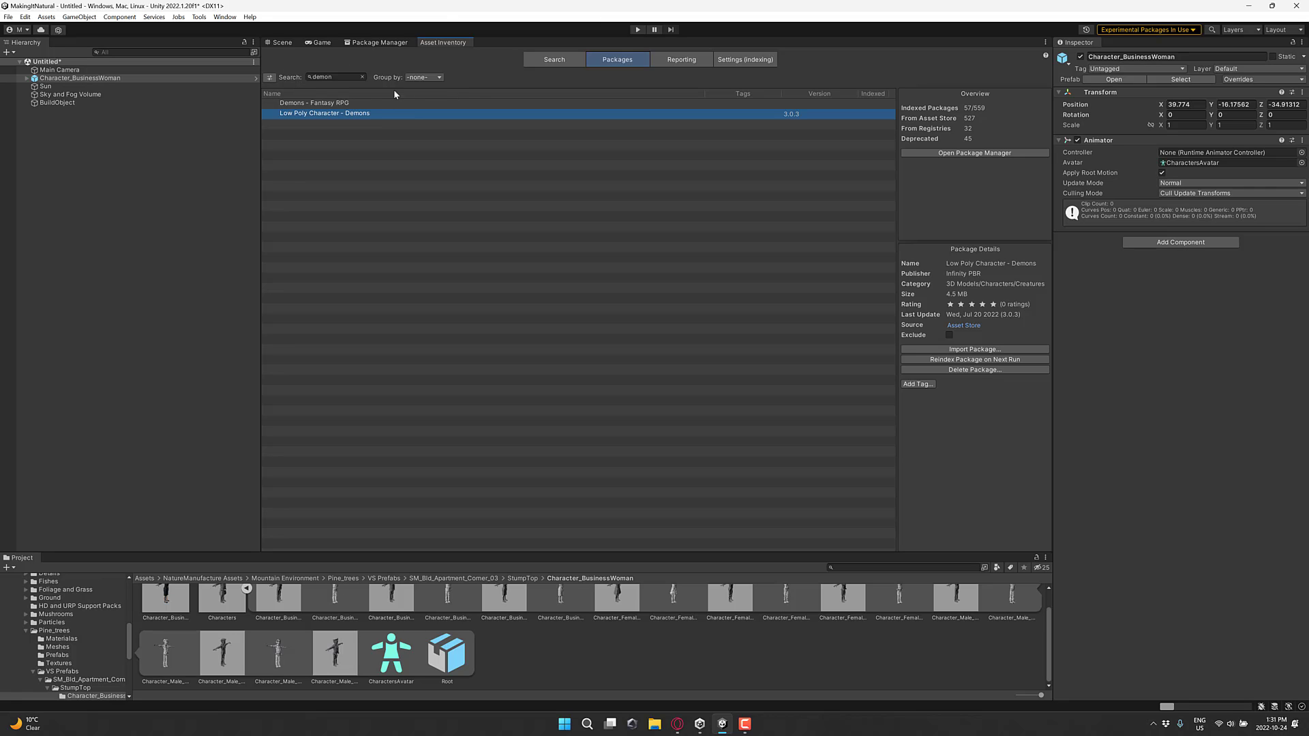
# Return to the Asset Inventory prefab search grid and begin editing the search text.
pyautogui.click(555, 60)
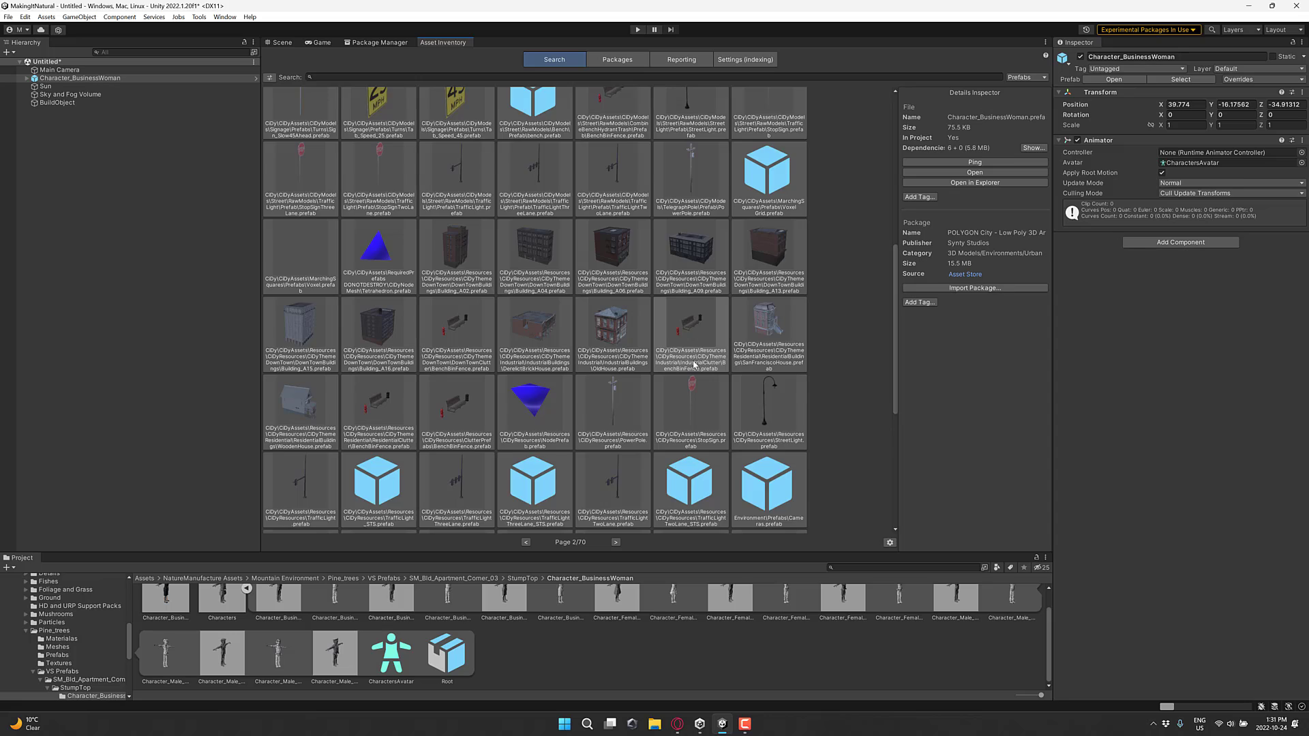
pyautogui.scroll(-5, 695, 364)
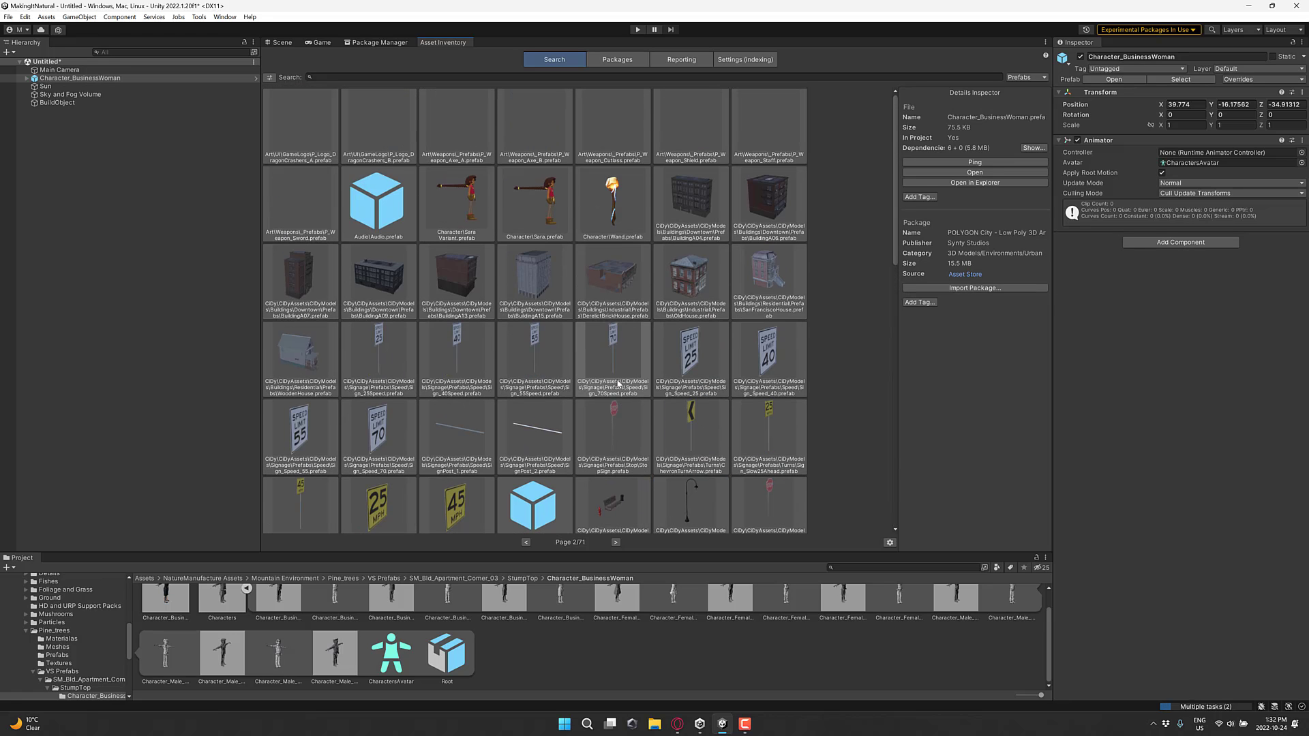
pyautogui.click(489, 76)
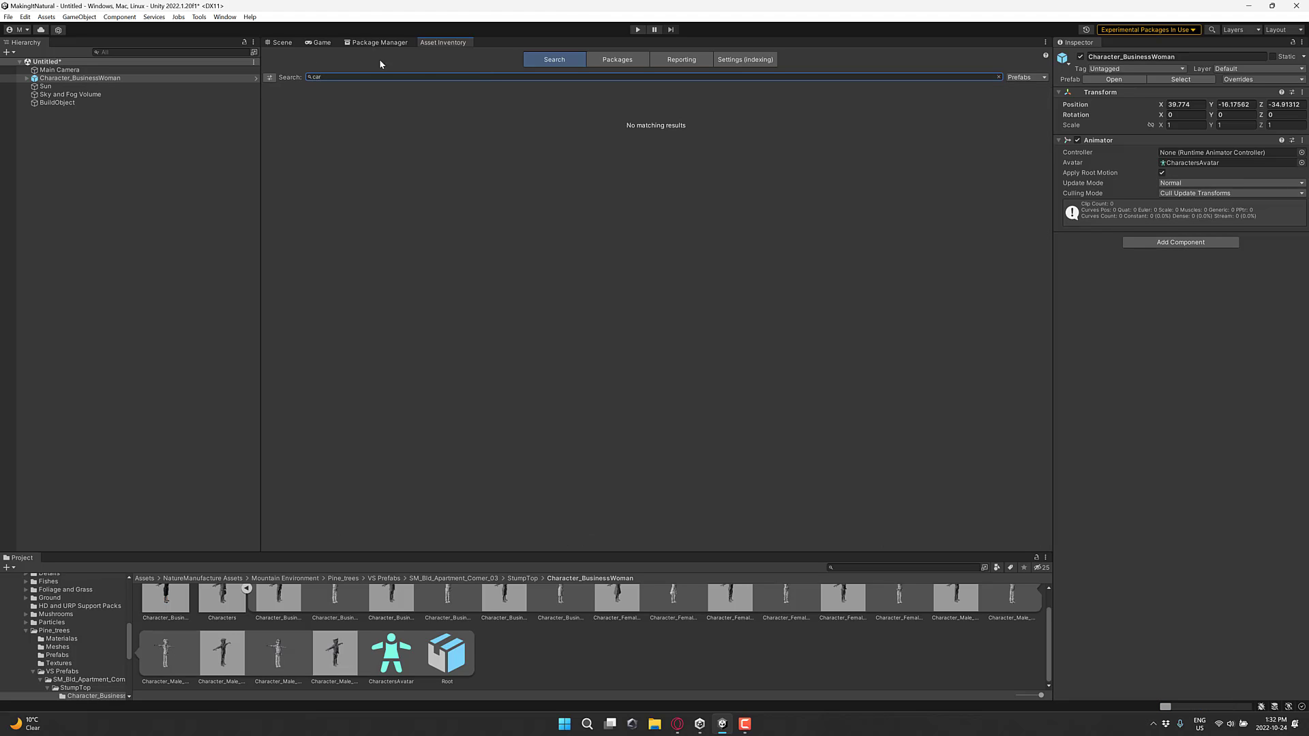
# Search prefabs for tree and select the pine_plant_03 result.
pyautogui.write('tree')
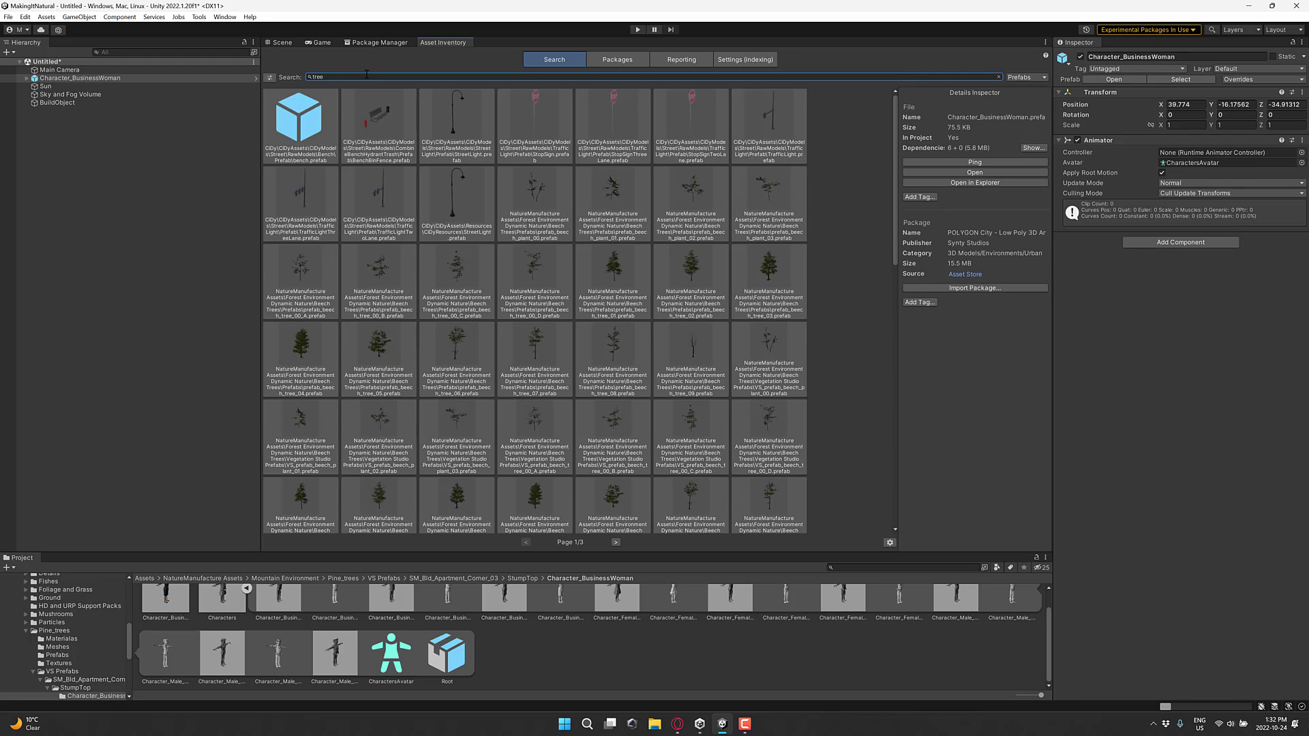
pyautogui.scroll(-10, 518, 409)
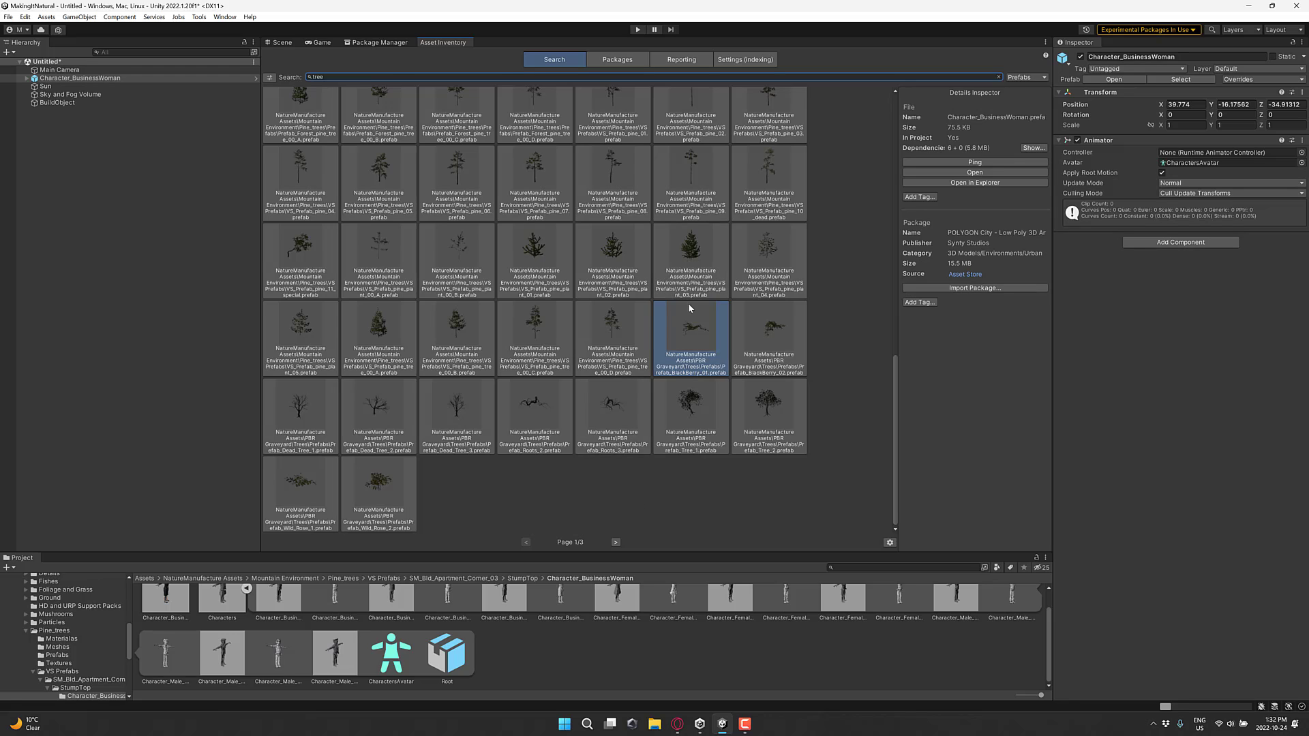
pyautogui.click(285, 578)
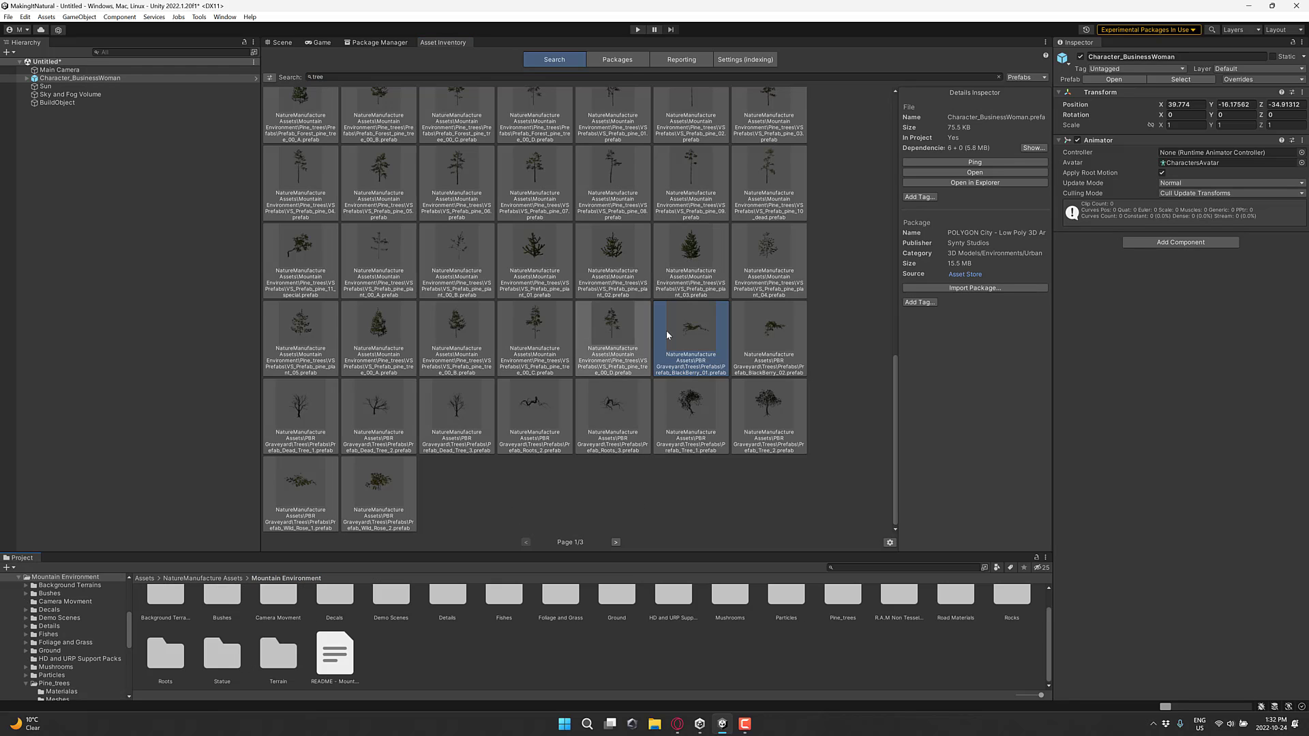
pyautogui.click(687, 249)
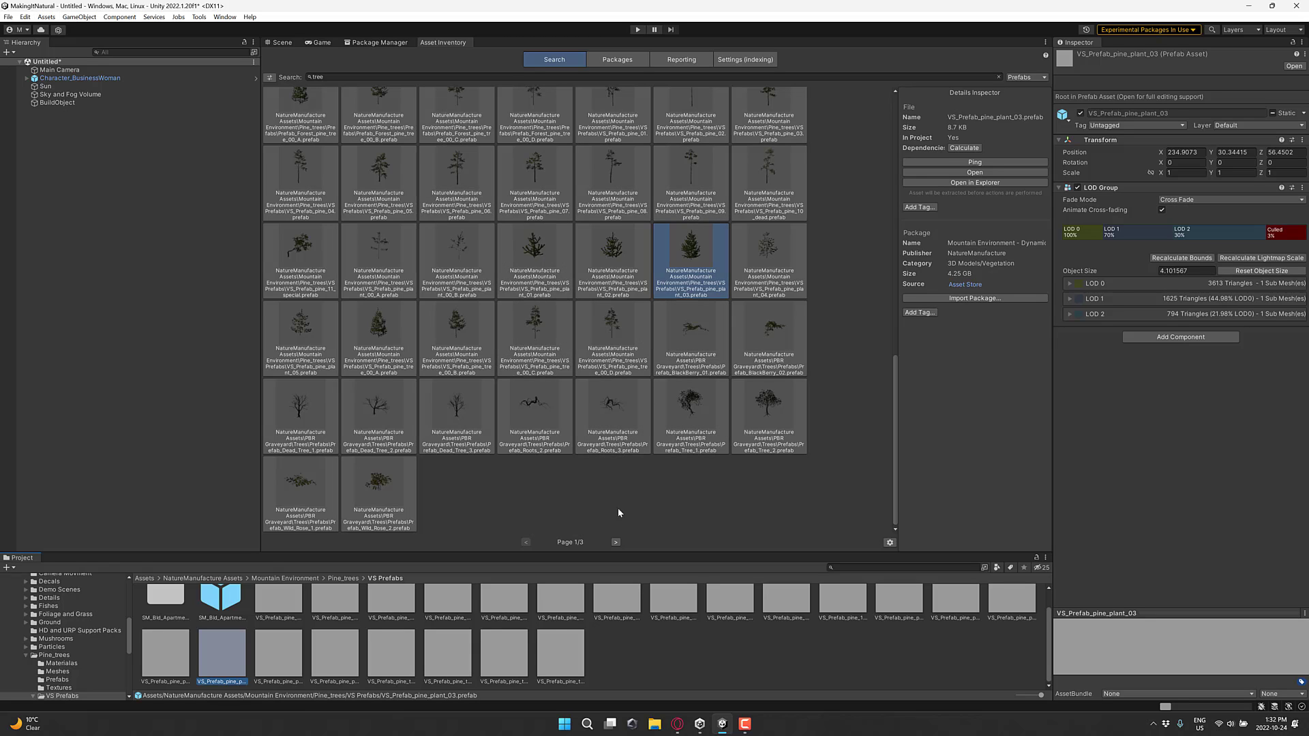
# Page to results 3/3 and import Tall_Bush_A4.prefab with its dependencies.
pyautogui.click(616, 542)
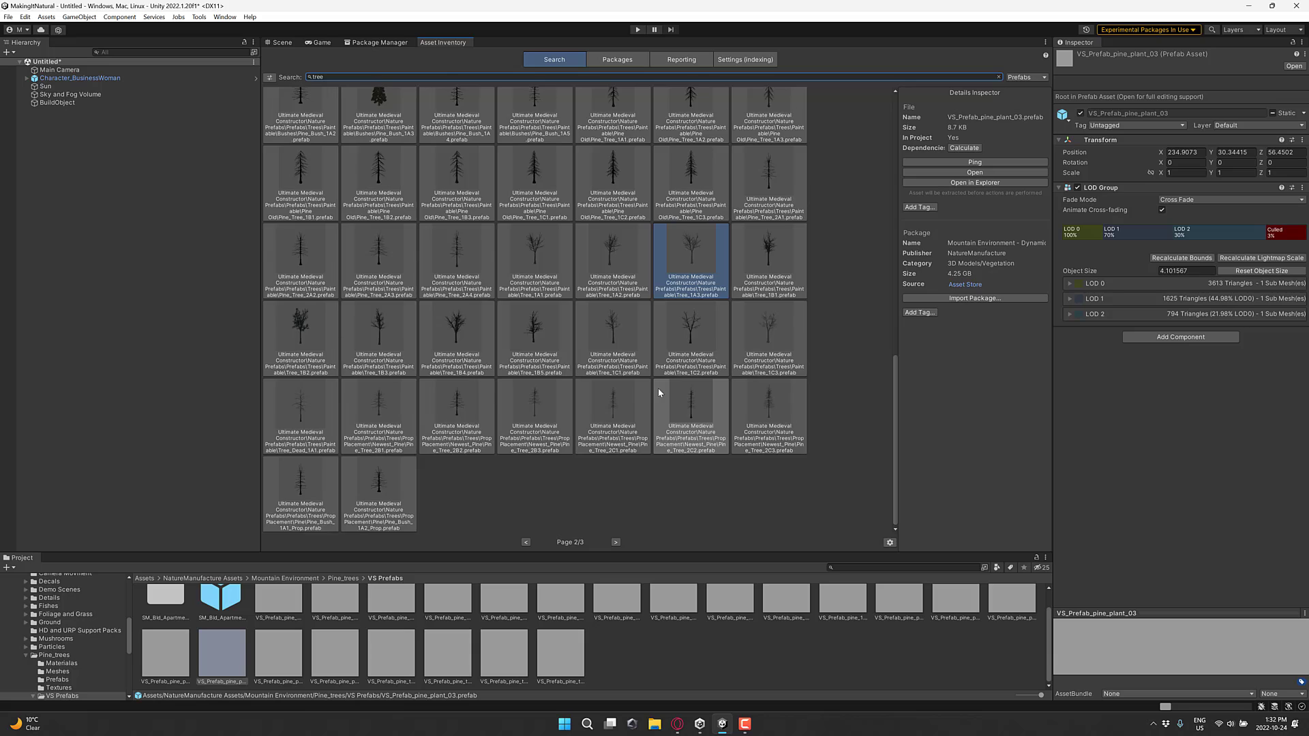
pyautogui.scroll(-1, 613, 484)
pyautogui.click(616, 542)
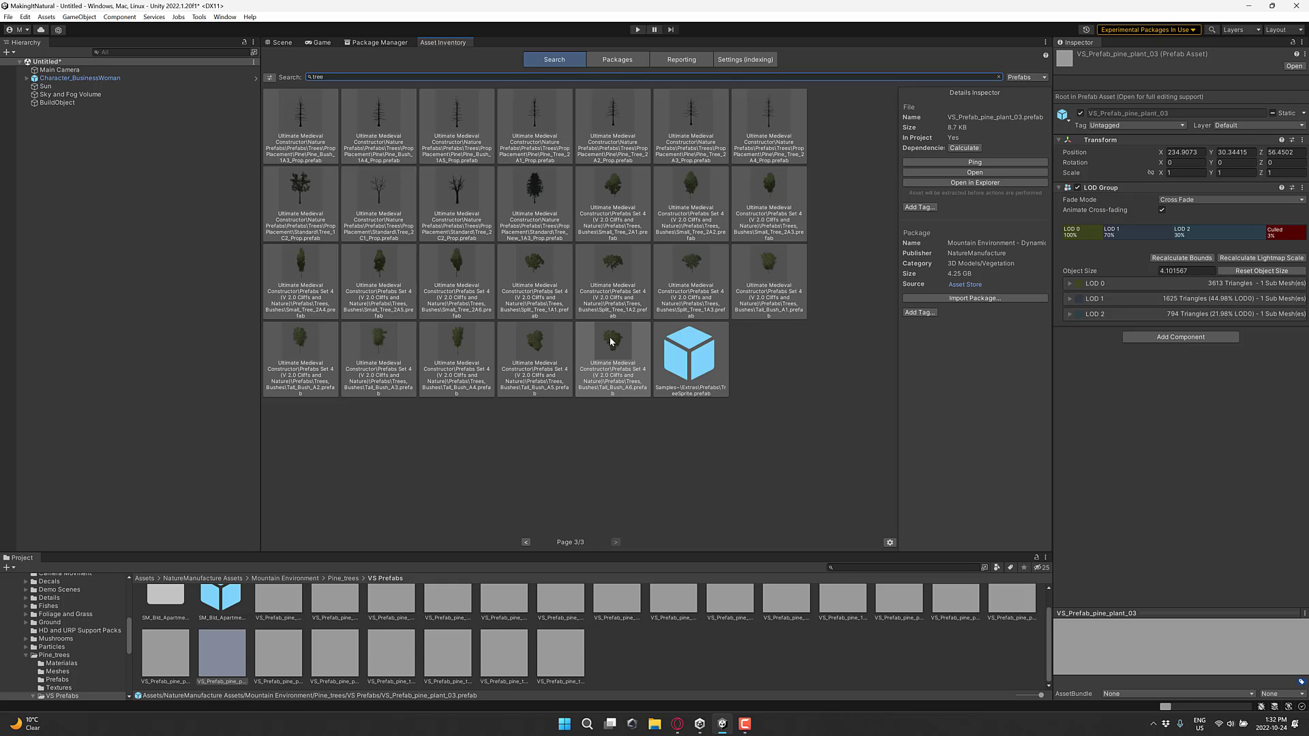
pyautogui.click(459, 345)
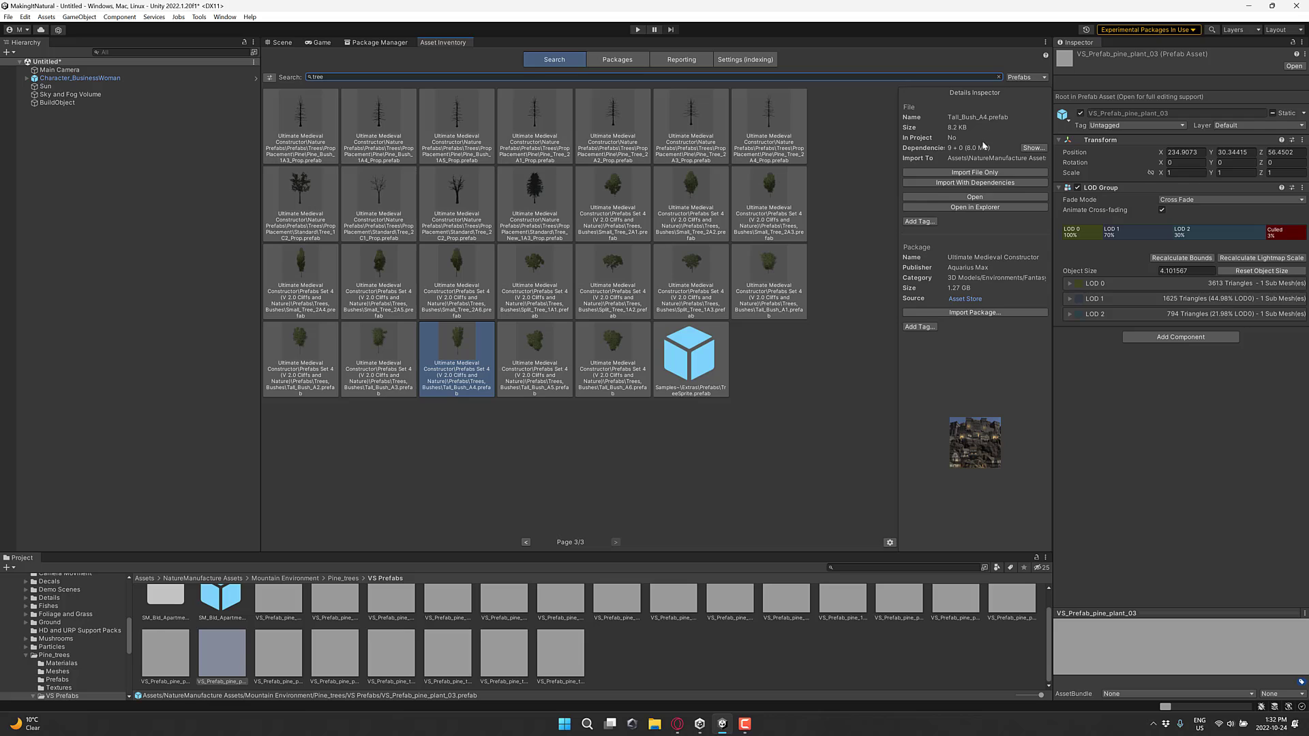
pyautogui.click(984, 183)
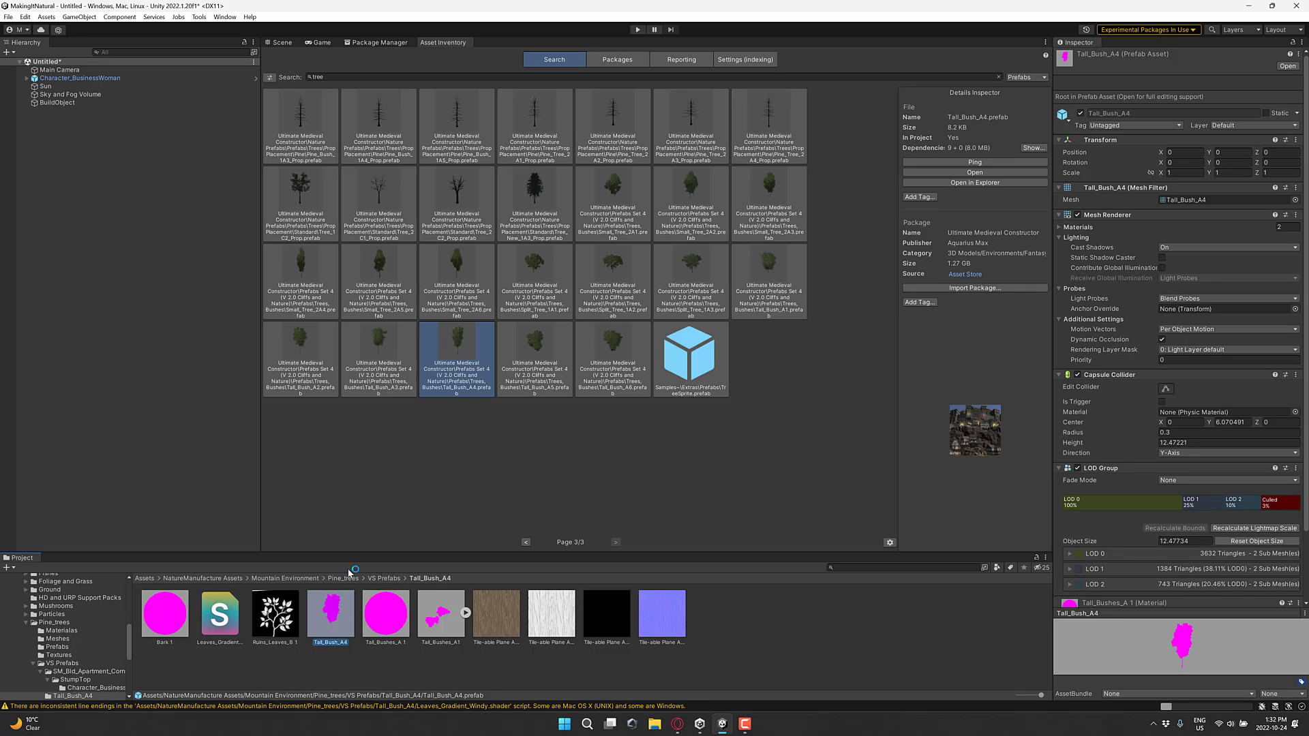
# Select Bark 1, Tall_Bush_A4, Tall_Bushes_A 1 and Tall_Bushes_A1 in the Project window.
pyautogui.click(165, 613)
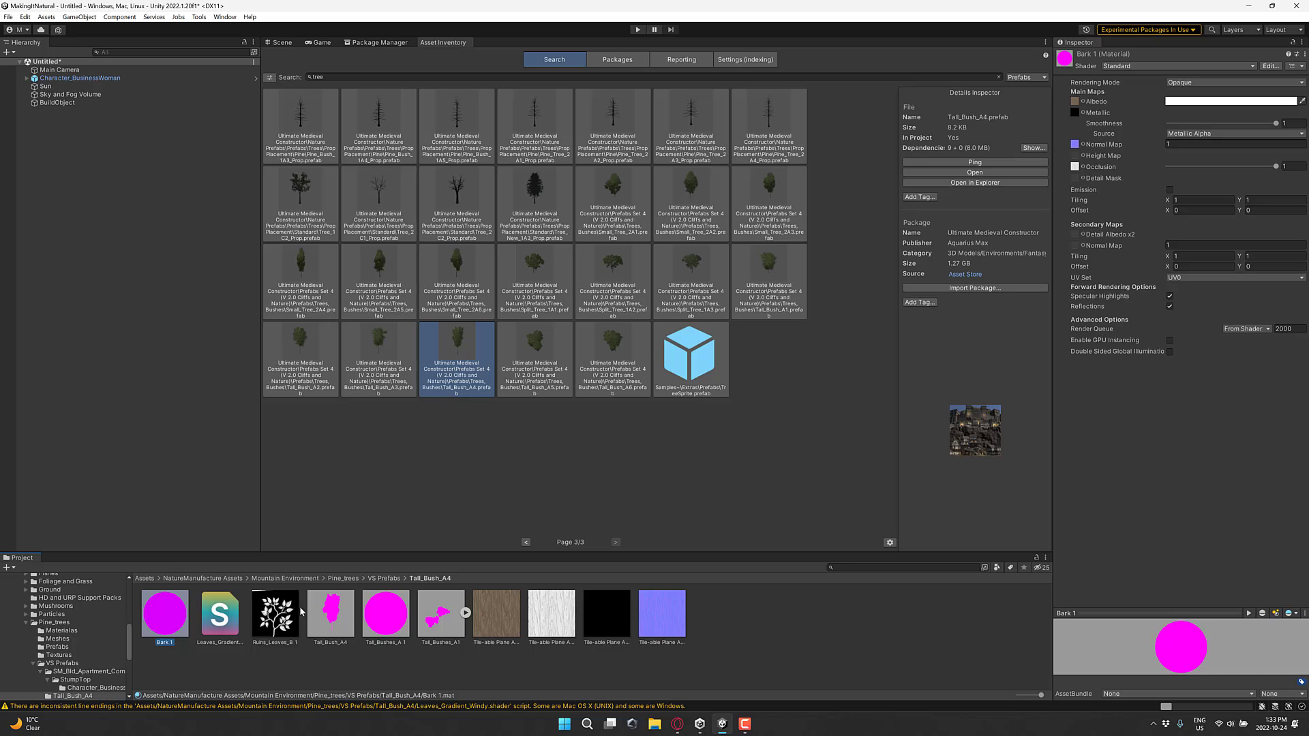
pyautogui.keyDown('ctrl'); pyautogui.click(331, 614); pyautogui.keyUp('ctrl')
pyautogui.keyDown('ctrl'); pyautogui.click(386, 614); pyautogui.keyUp('ctrl')
pyautogui.keyDown('ctrl'); pyautogui.click(430, 625); pyautogui.keyUp('ctrl')
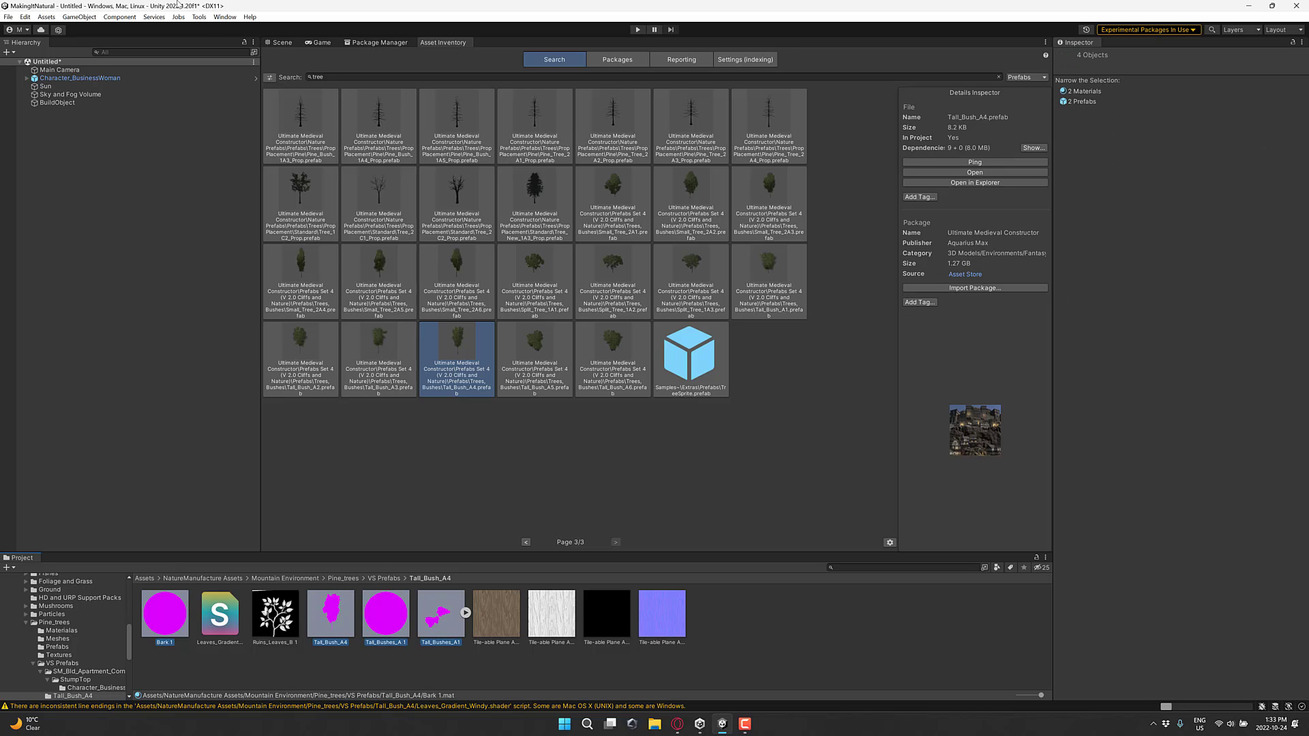
# Convert the selected built-in materials to HDRP, confirm, then select only Tall_Bush_A4.
pyautogui.click(39, 16)
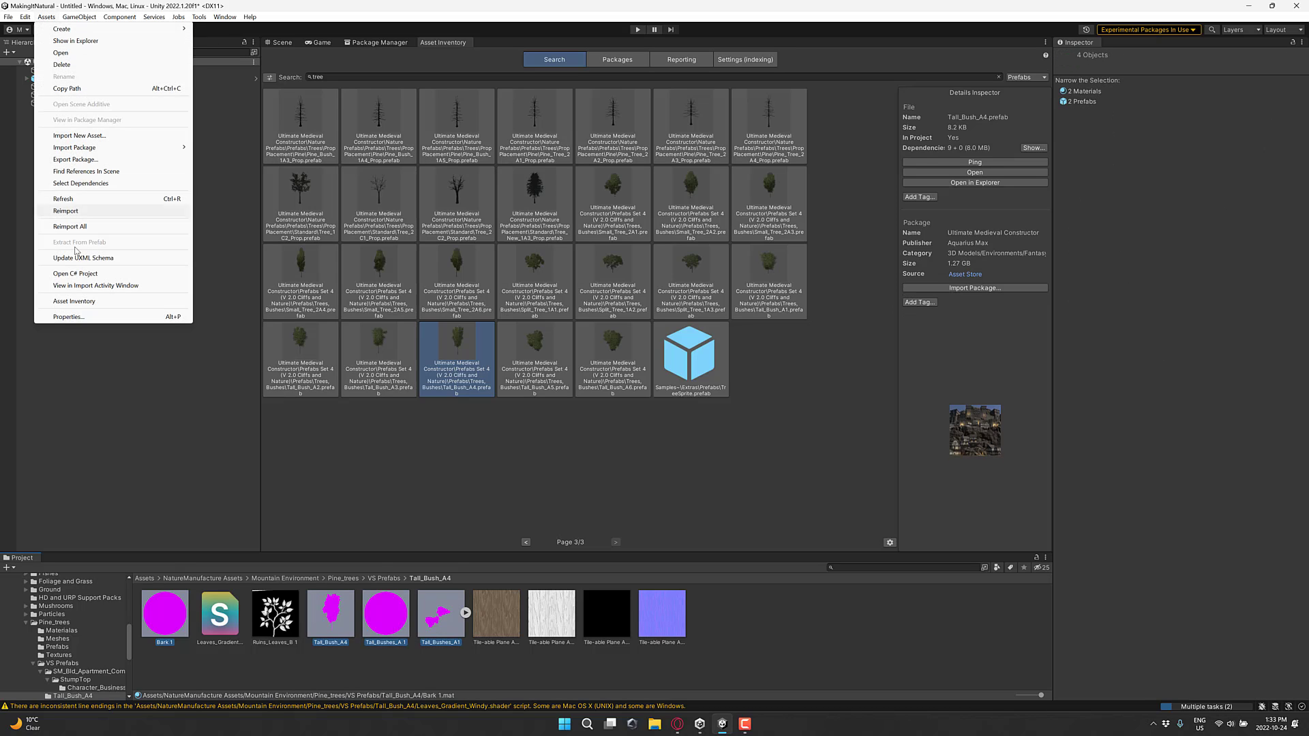
pyautogui.moveTo(25, 16)
pyautogui.moveTo(96, 443)
pyautogui.moveTo(280, 445)
pyautogui.click(649, 468)
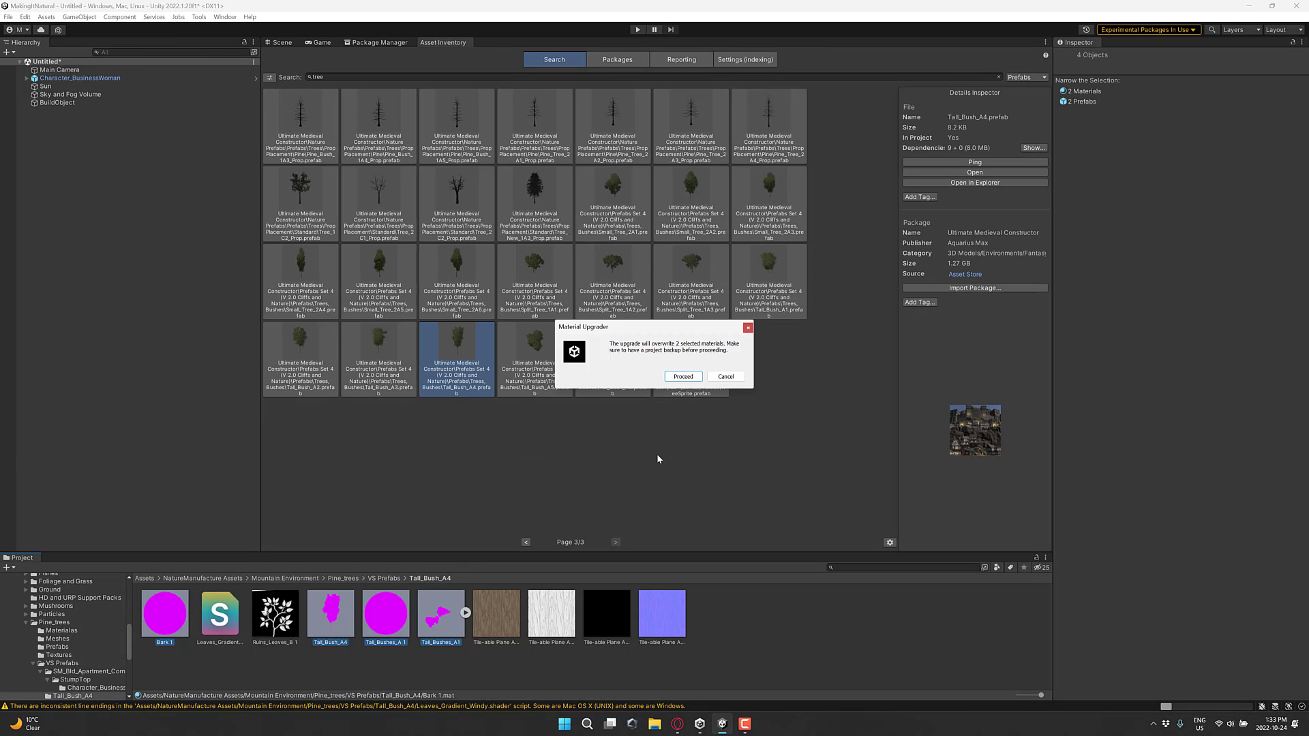
pyautogui.click(695, 376)
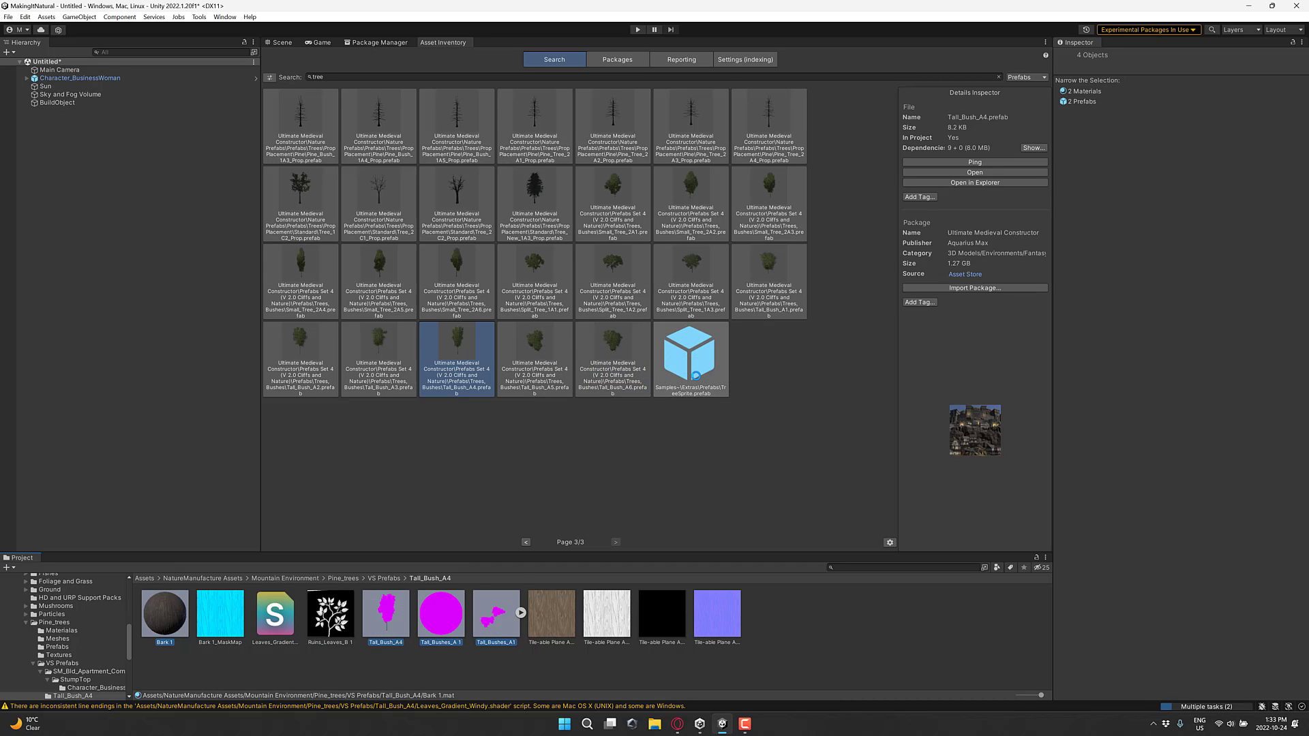
pyautogui.click(399, 615)
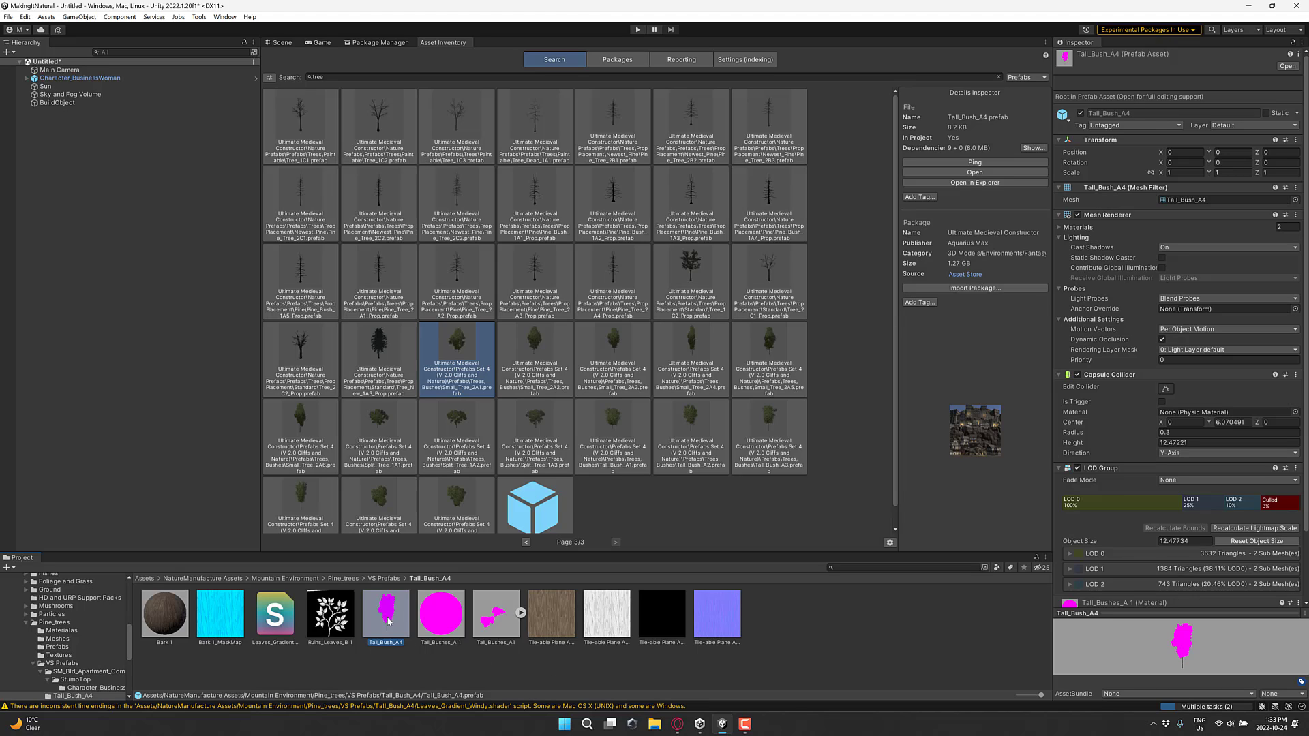
# Show the Scene view and rerun Convert Selected Built-in Materials to HDRP on Tall_Bush_A4.
pyautogui.click(282, 43)
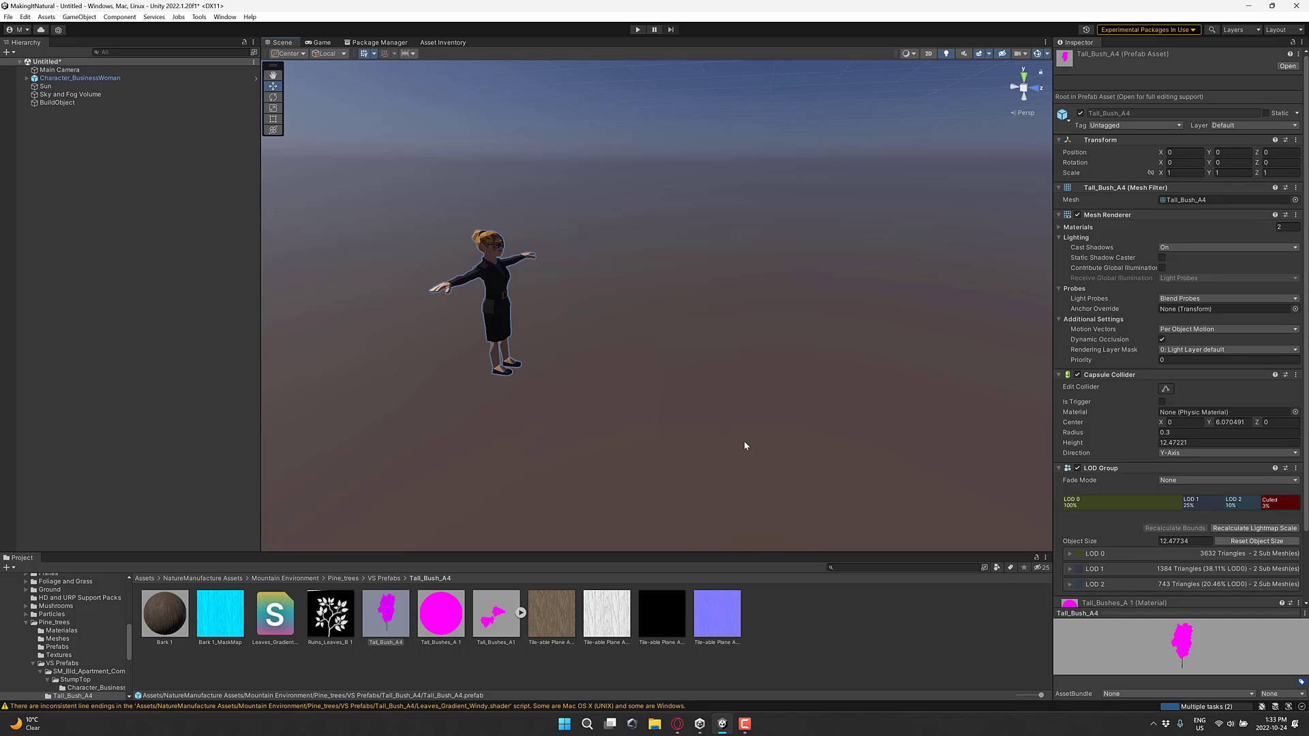
pyautogui.click(454, 612)
pyautogui.click(393, 603)
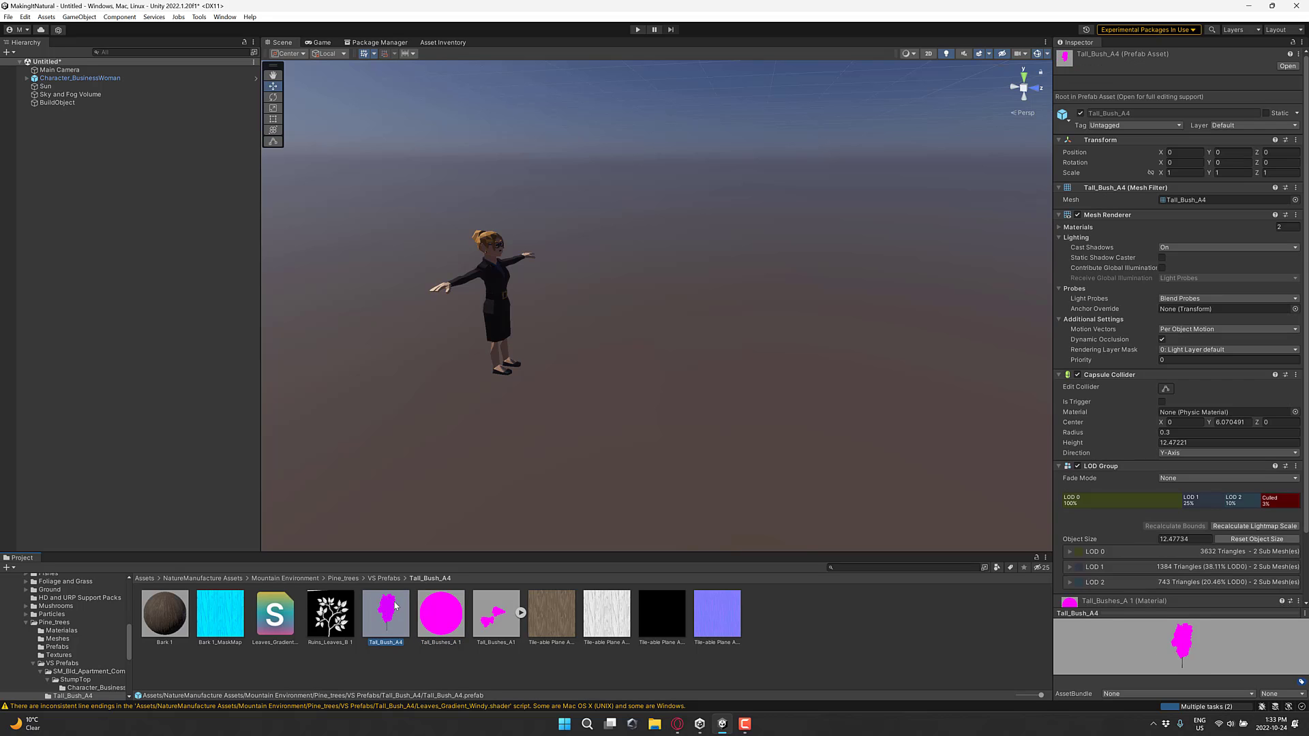
pyautogui.click(25, 16)
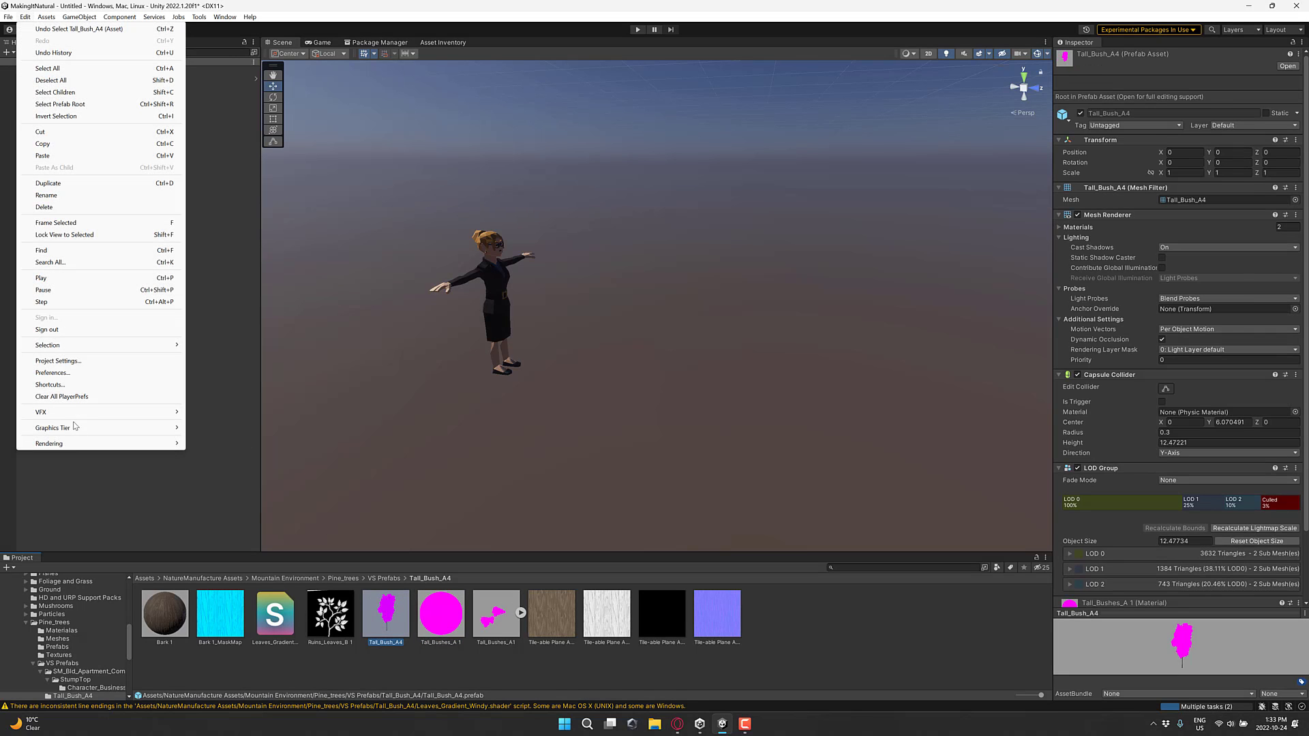
pyautogui.moveTo(77, 447)
pyautogui.moveTo(232, 446)
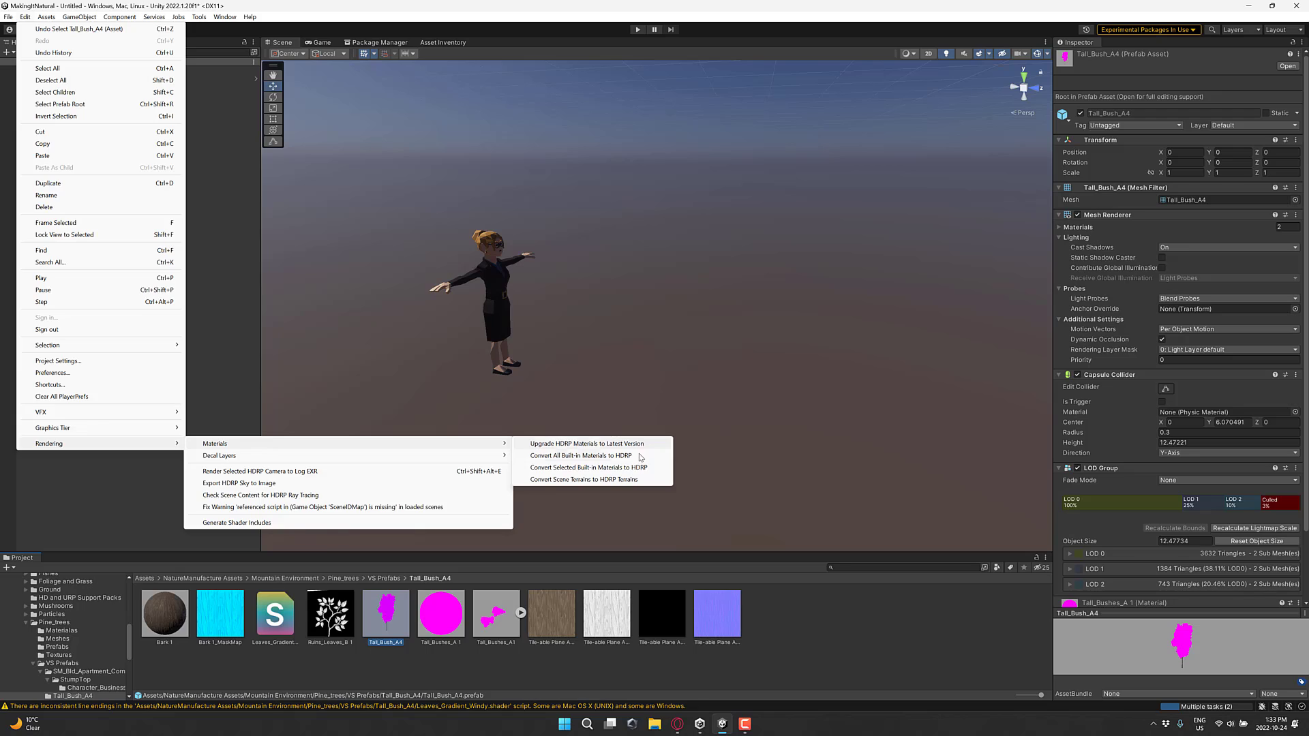
pyautogui.click(607, 467)
pyautogui.click(725, 376)
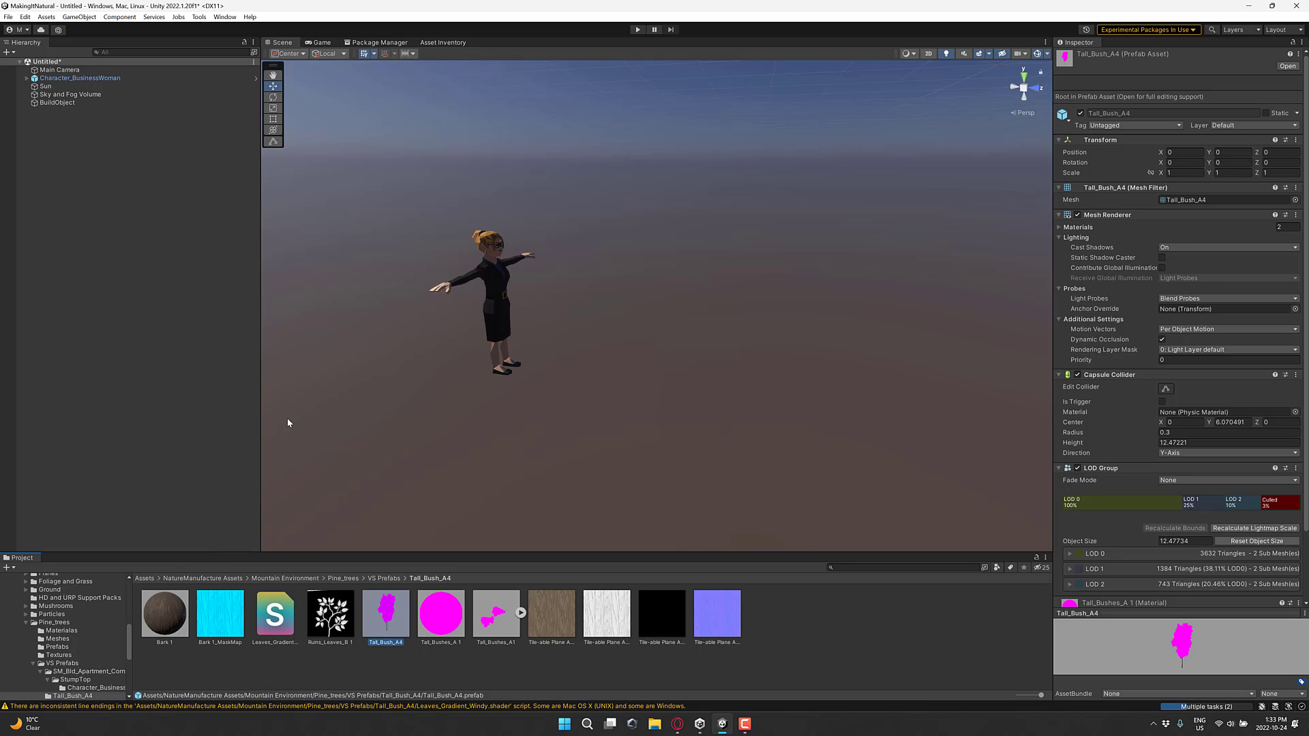
# Scroll through My Assets in Package Manager, then open Asset Inventory's Reporting page.
pyautogui.click(382, 43)
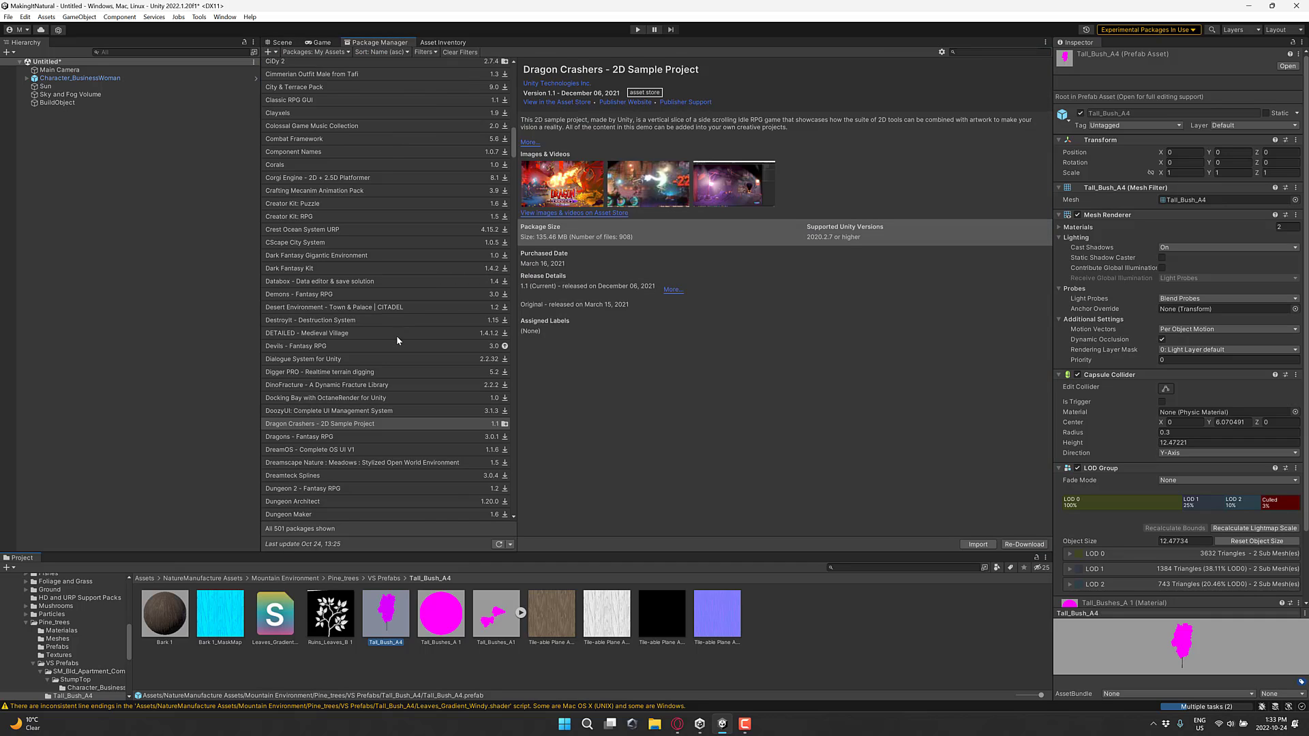
pyautogui.scroll(-15, 397, 339)
pyautogui.scroll(-20, 397, 338)
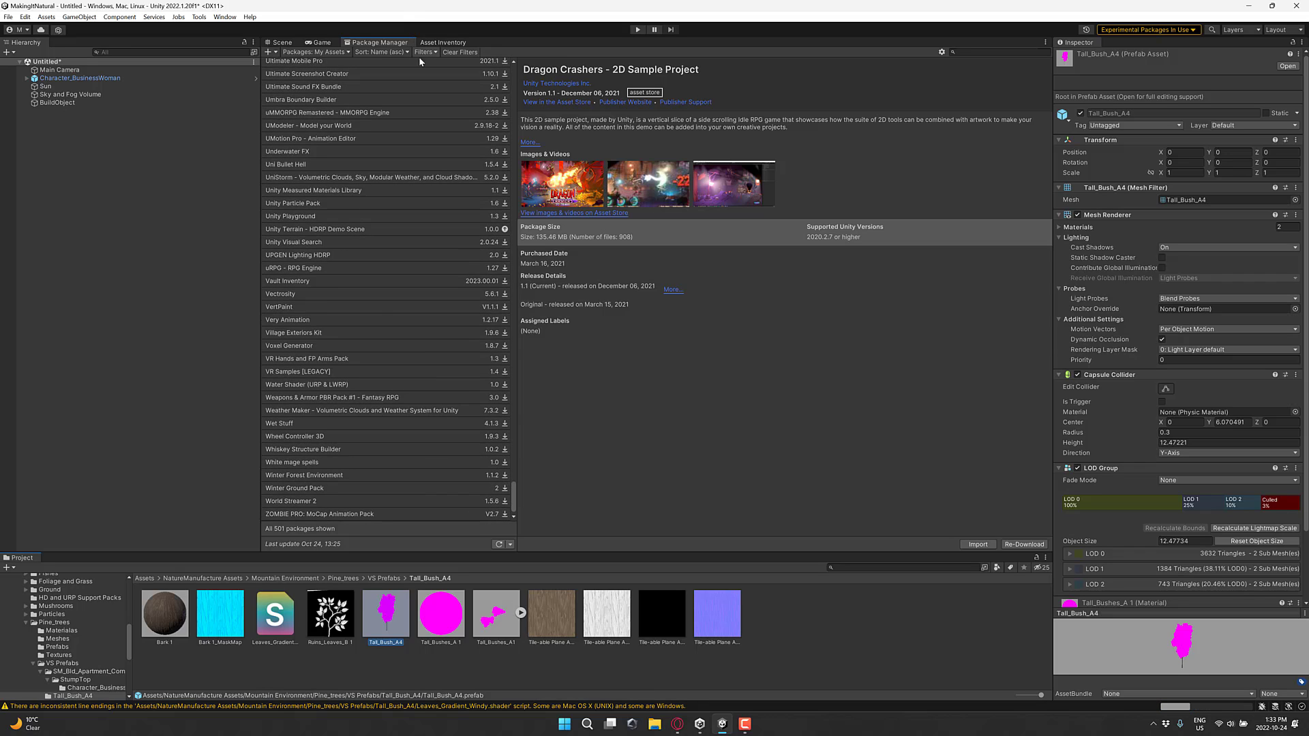
pyautogui.scroll(15, 346, 359)
pyautogui.scroll(20, 346, 362)
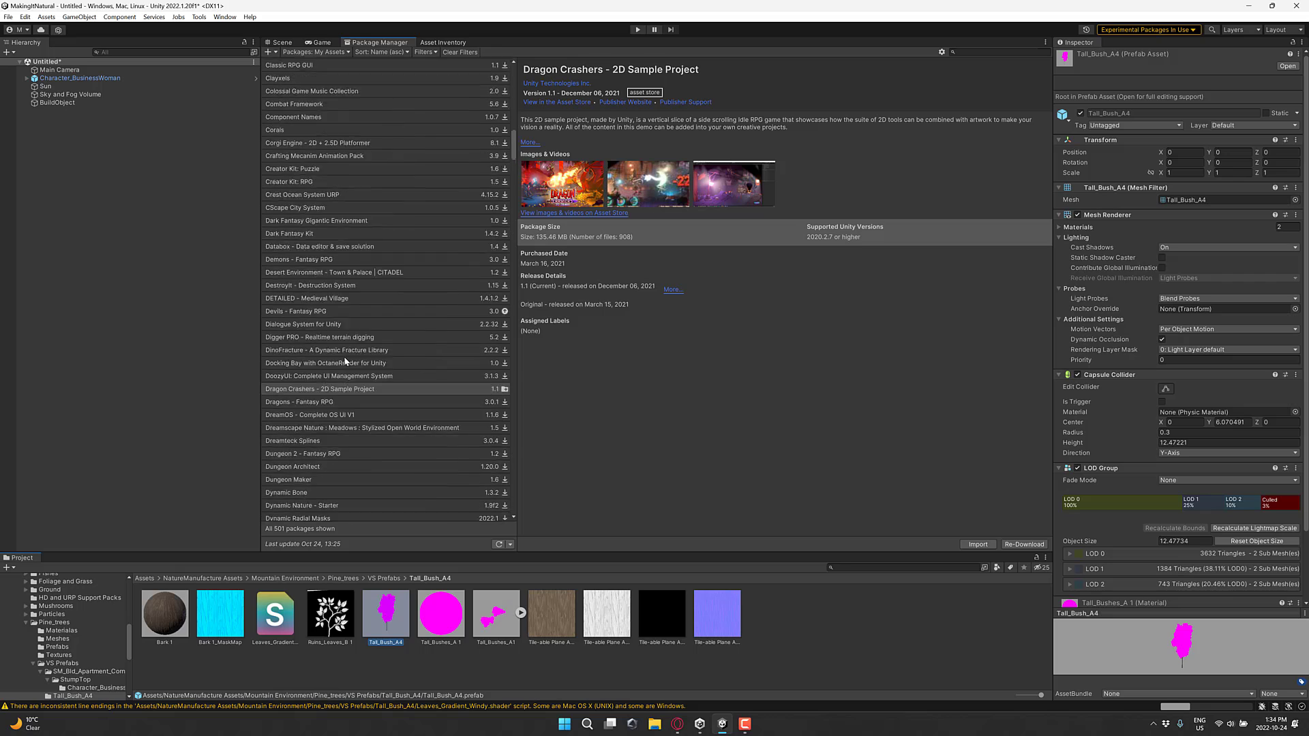
pyautogui.click(467, 42)
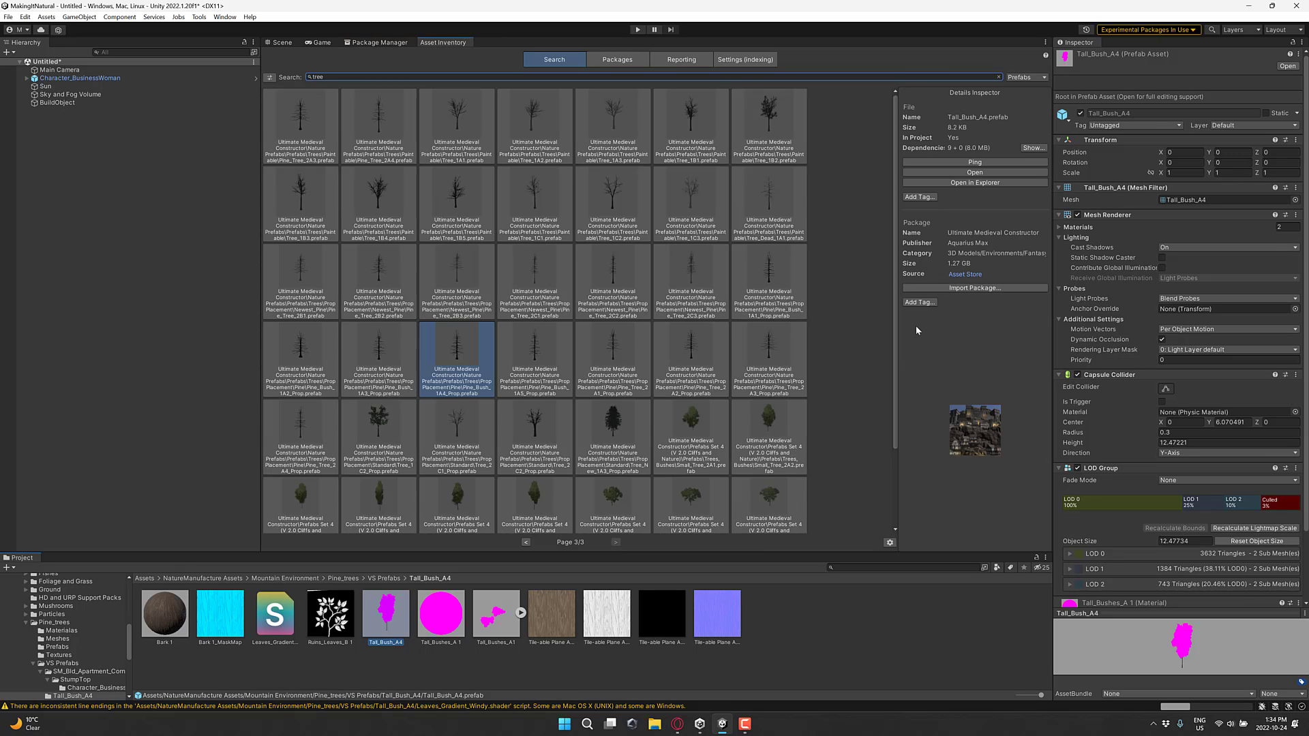
pyautogui.click(682, 60)
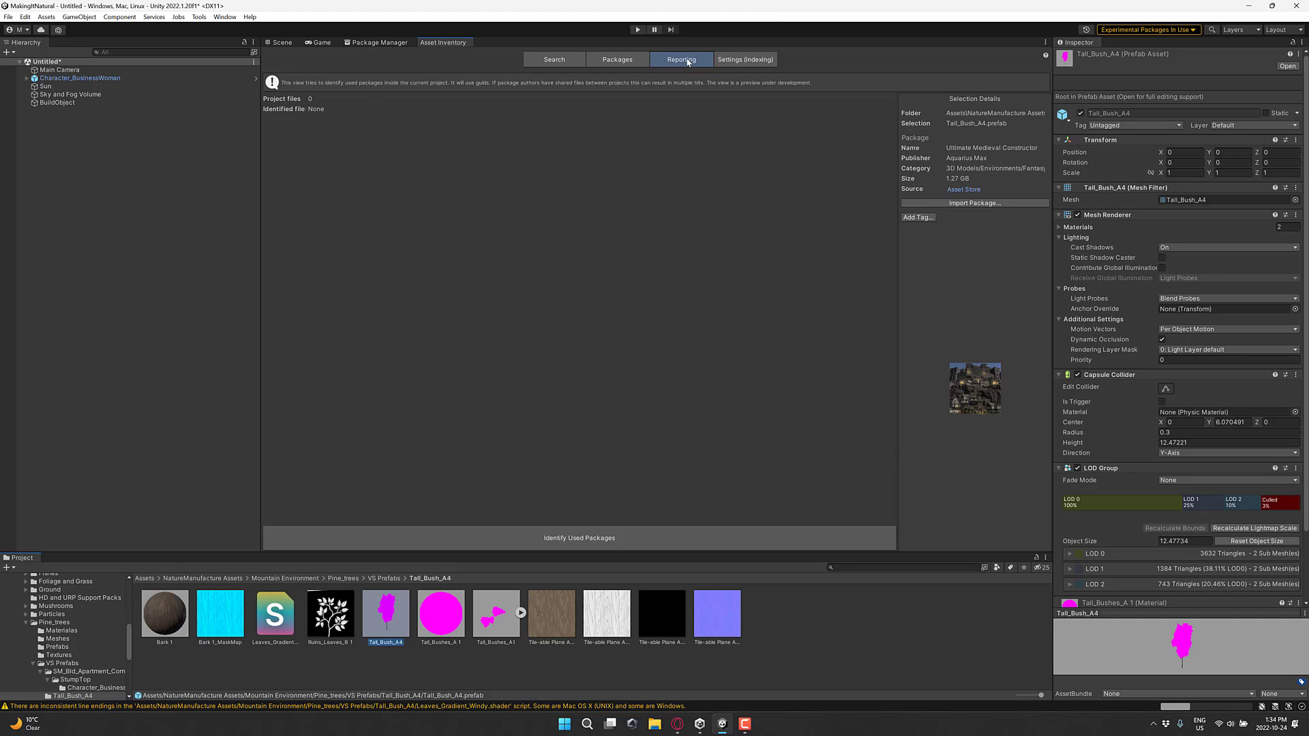